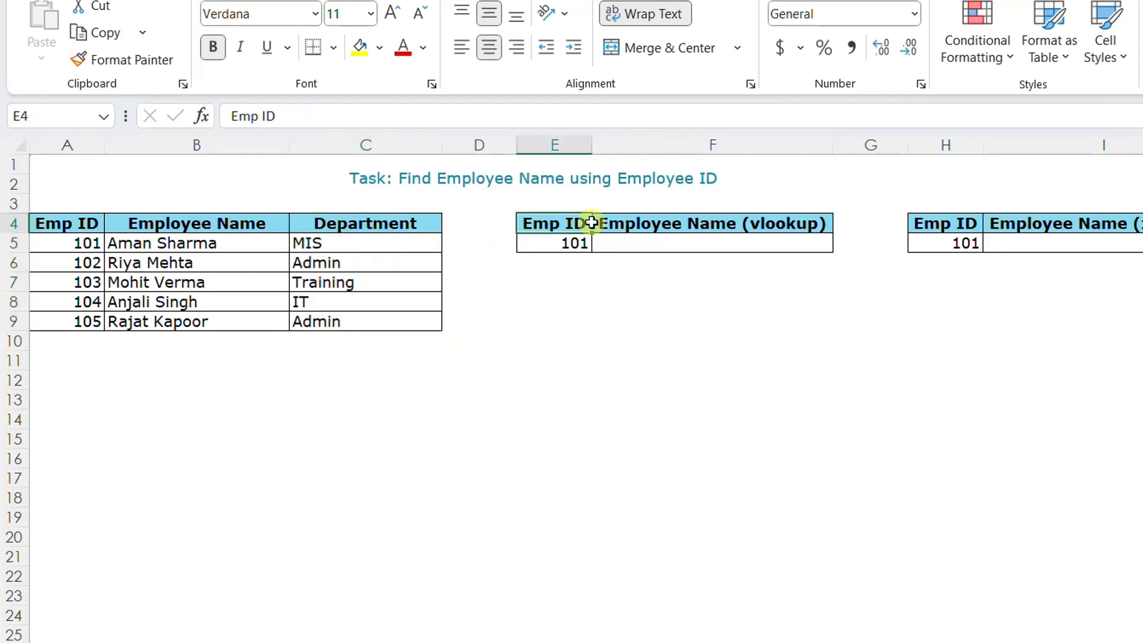
# In F5, enter a VLOOKUP formula that looks up E5 in A4:C9, returning column 2 with an exact match (0).
pyautogui.click(681, 238)
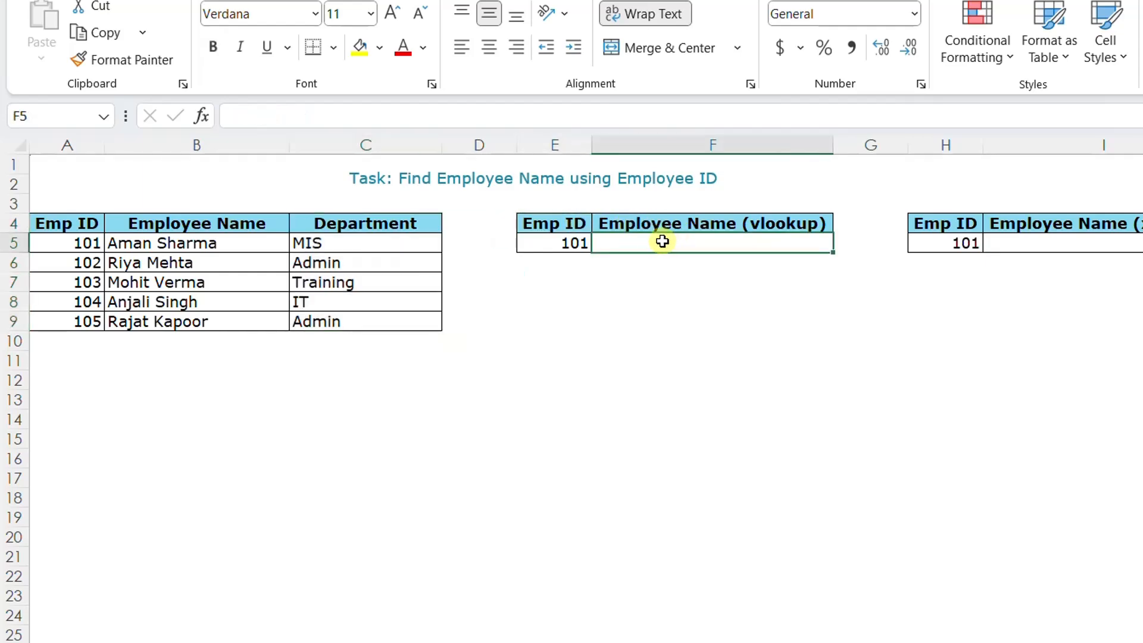
pyautogui.click(572, 244)
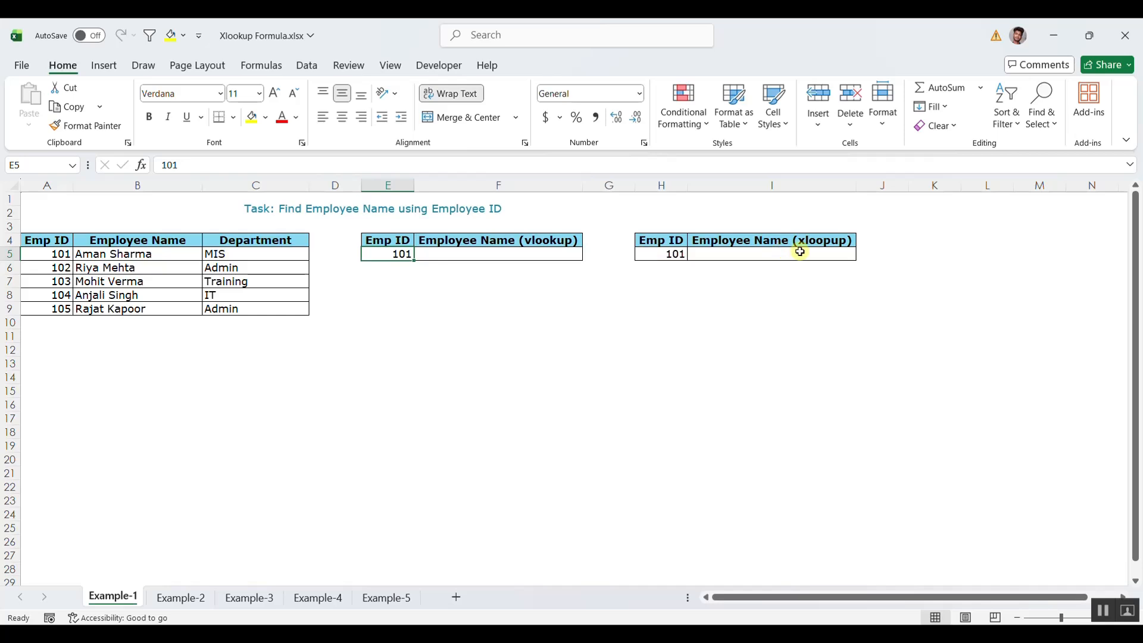
pyautogui.click(513, 254)
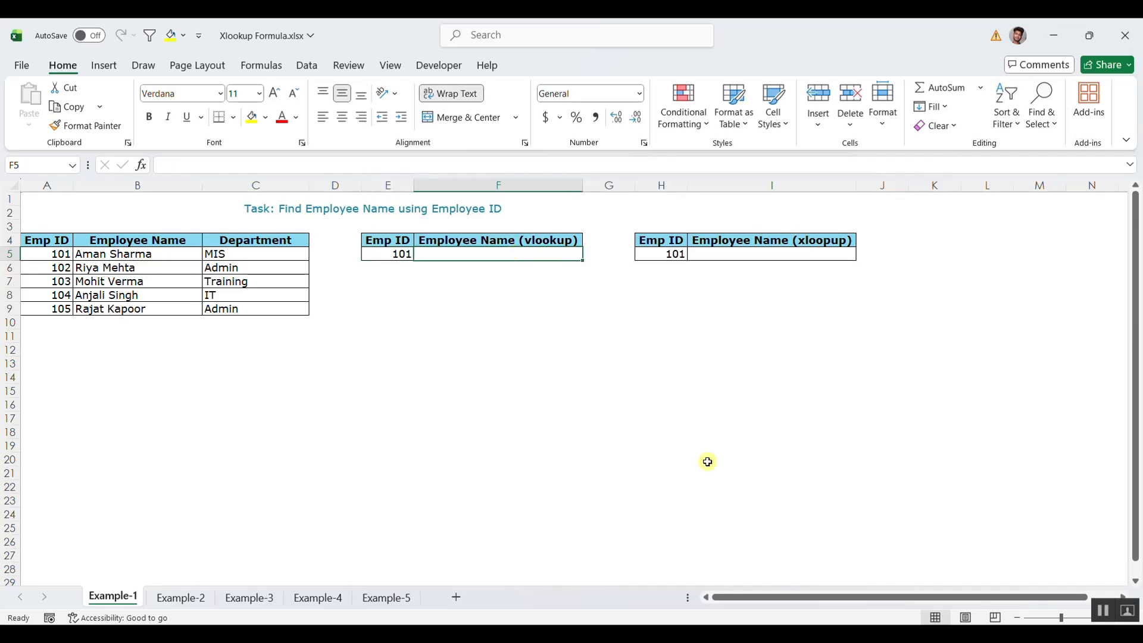
pyautogui.write('=vl')
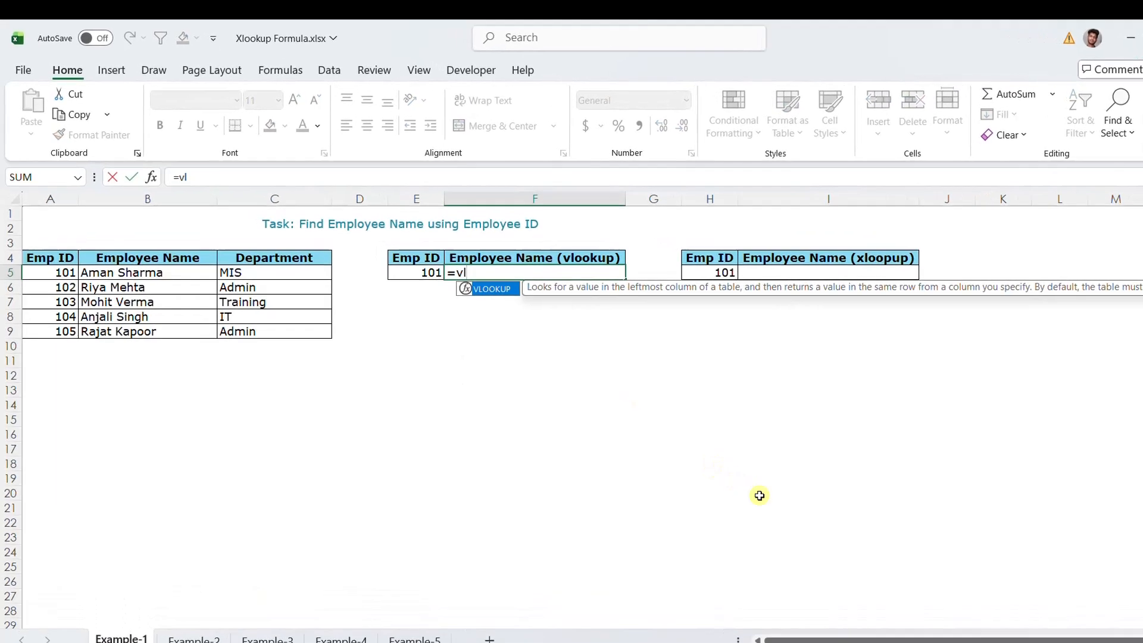
pyautogui.press('Tab')
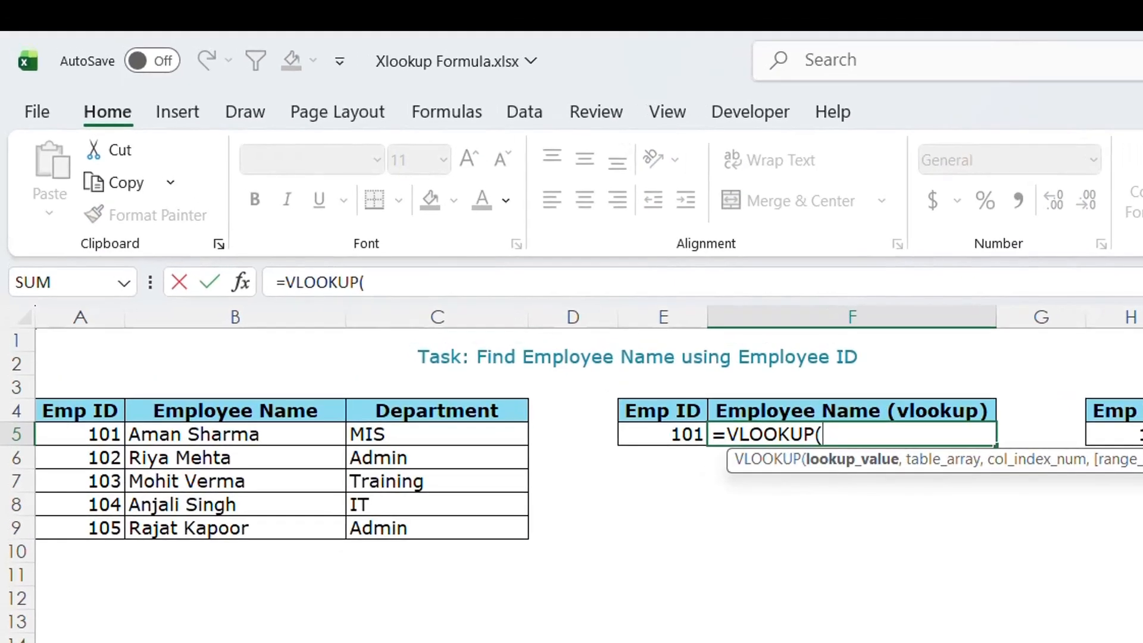
pyautogui.click(655, 435)
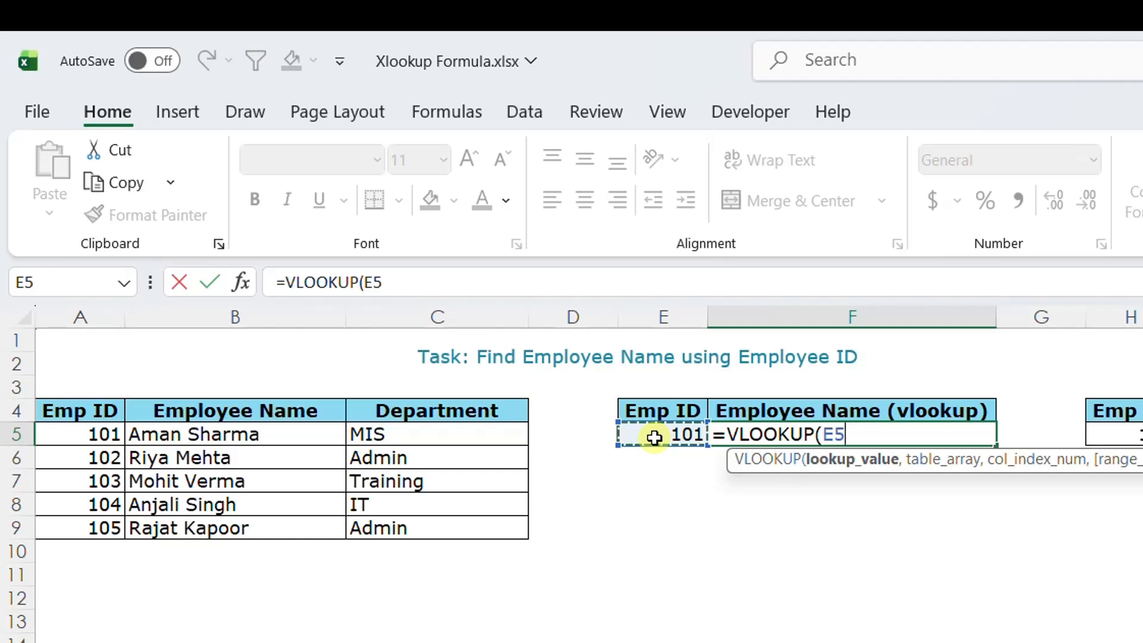
pyautogui.write(',')
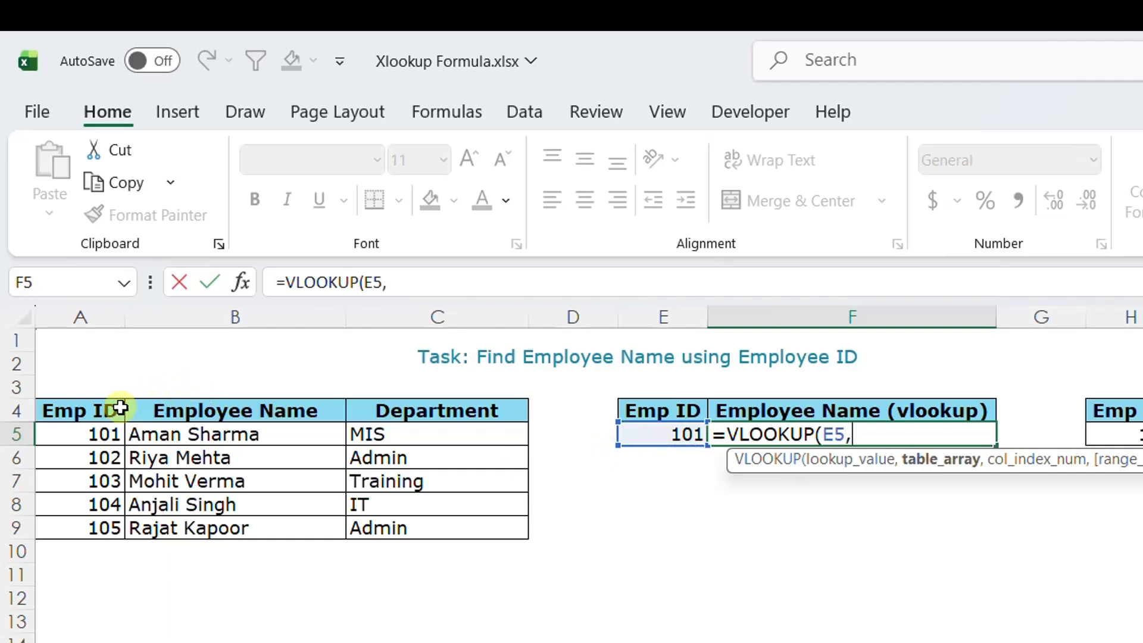
pyautogui.moveTo(120, 408); pyautogui.dragTo(391, 517)
pyautogui.write(',')
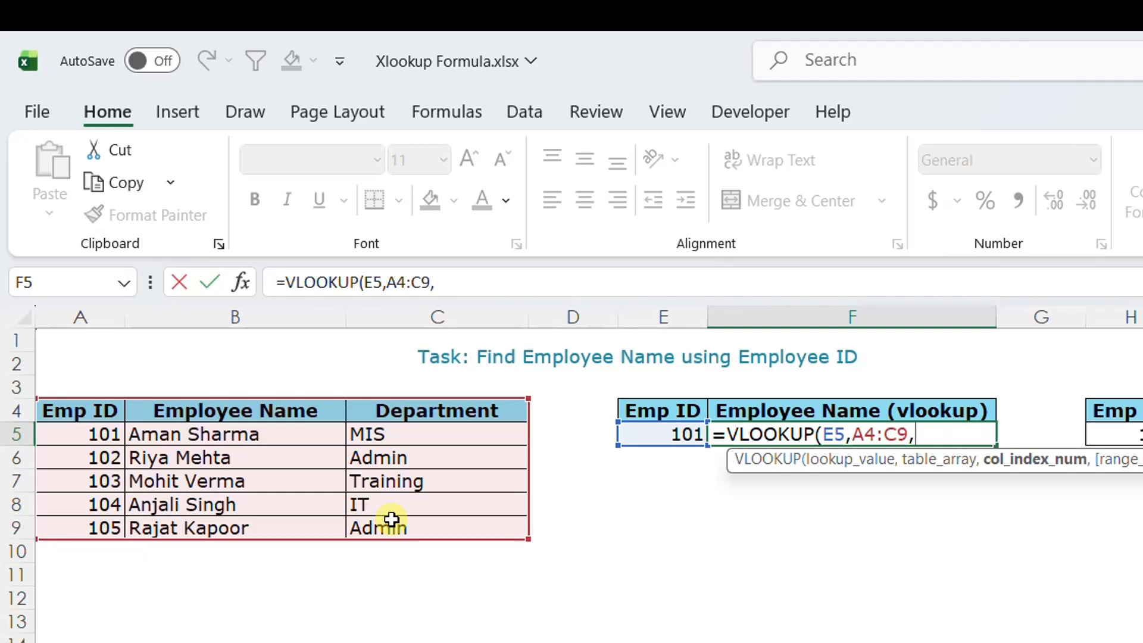
pyautogui.write('2,0')
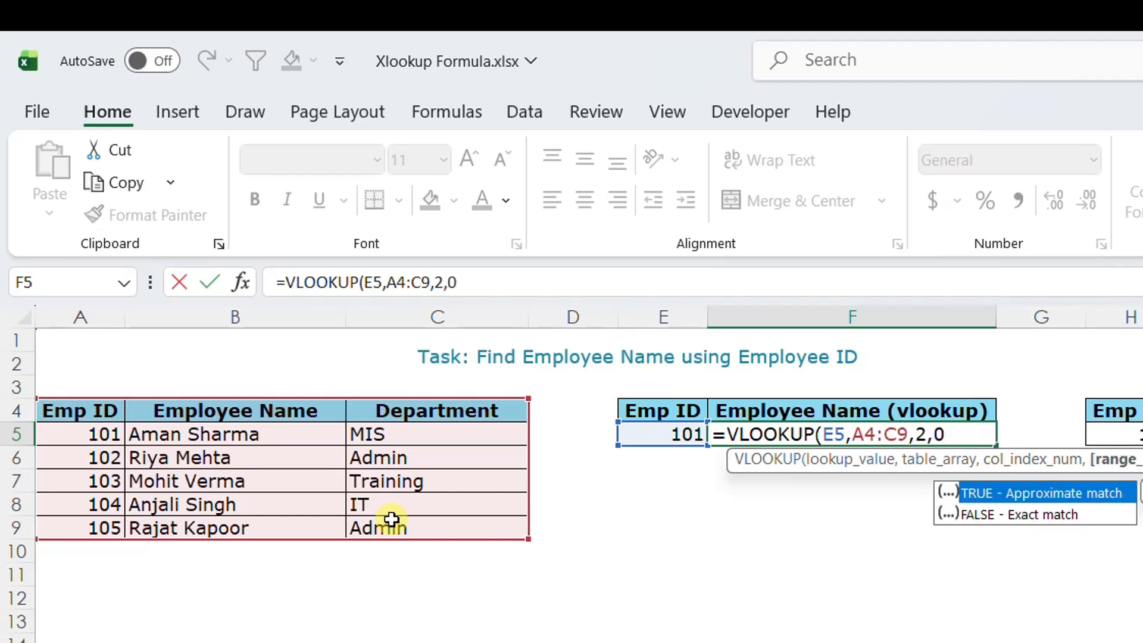
pyautogui.press('Down')
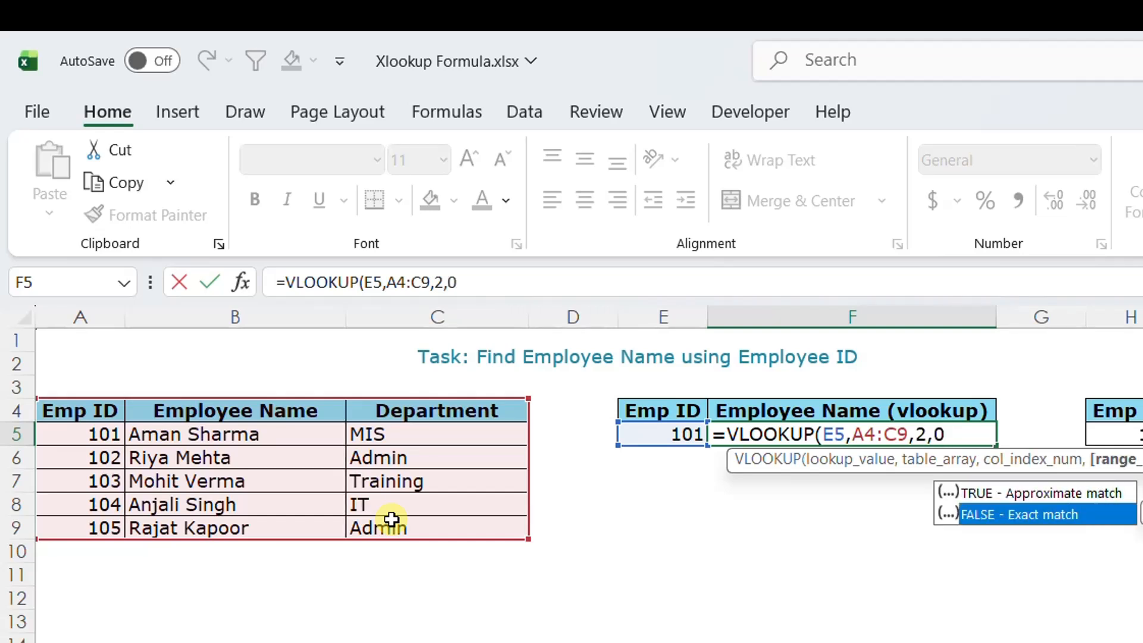
pyautogui.press('Return')
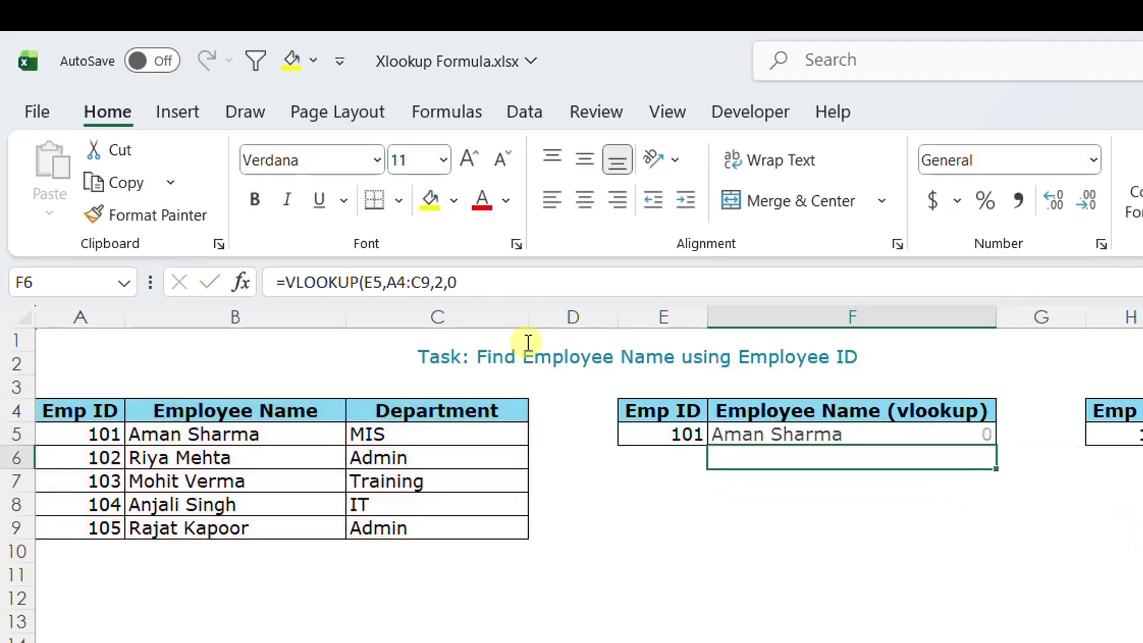
pyautogui.press('Up')
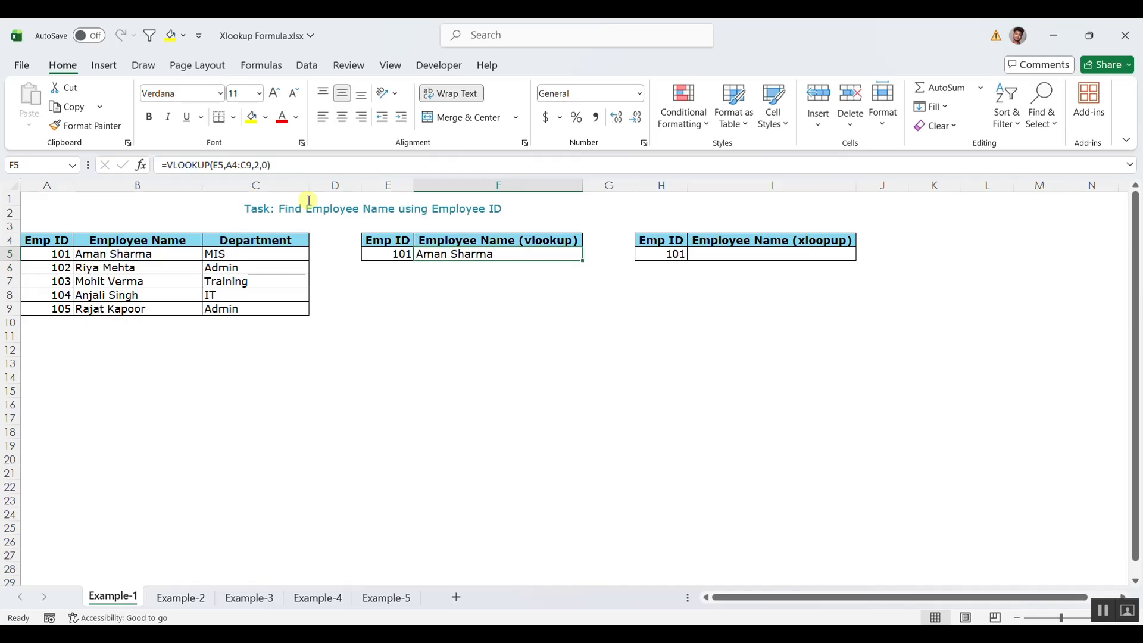
# In I5, enter =XLOOKUP(H5,A4:A9,B4:B9) to return the employee name for the Emp ID.
pyautogui.click(750, 250)
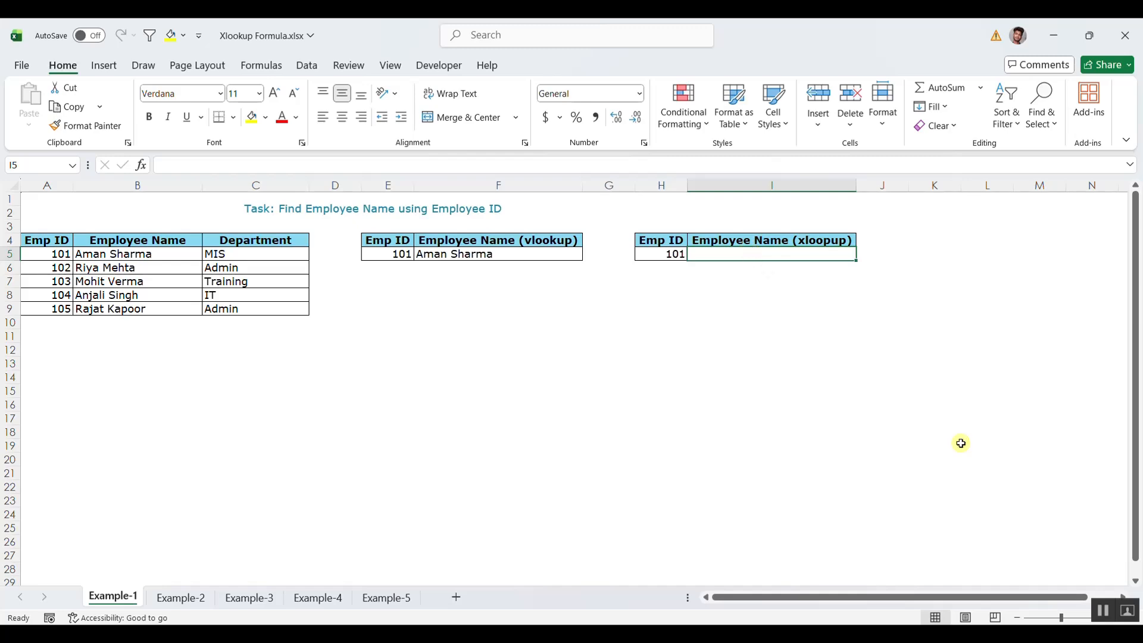
pyautogui.write('=xl')
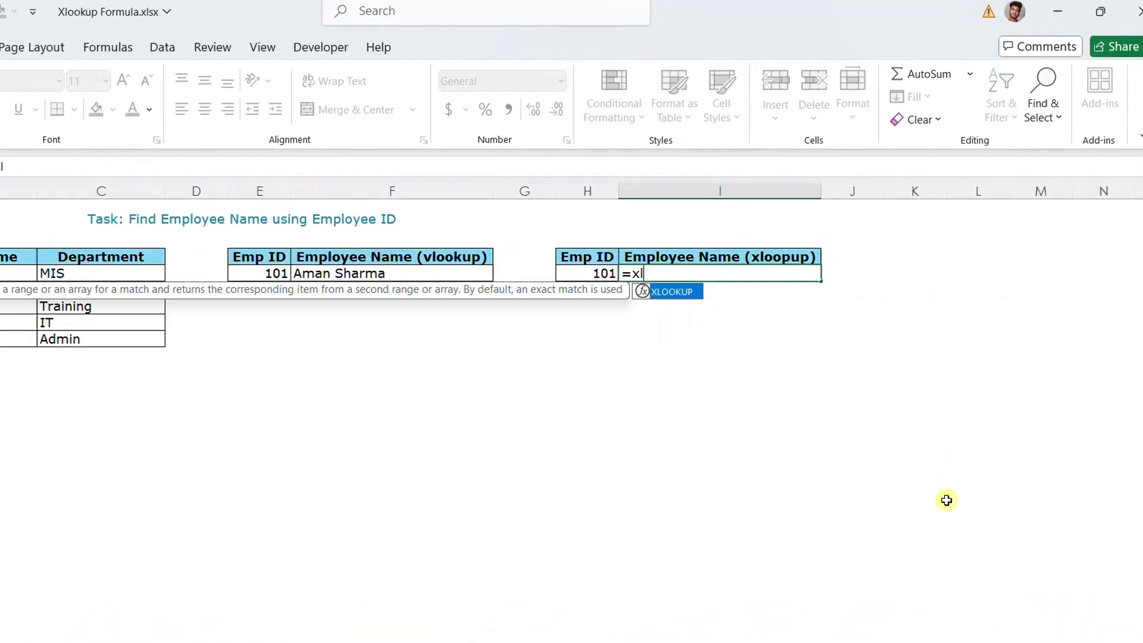
pyautogui.press('Tab')
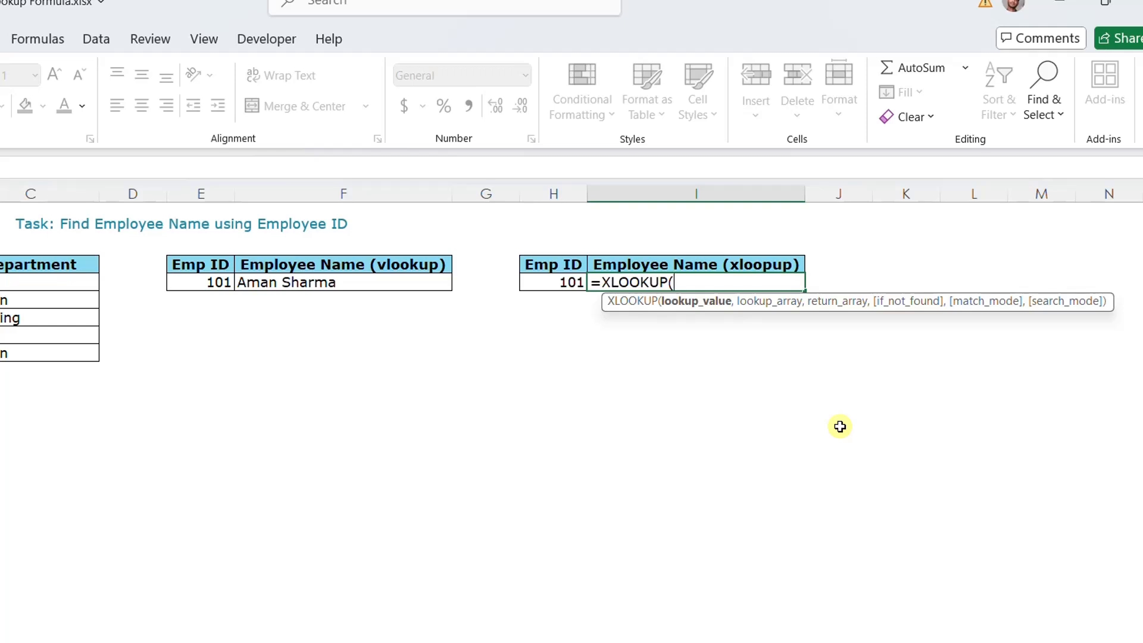
pyautogui.click(547, 278)
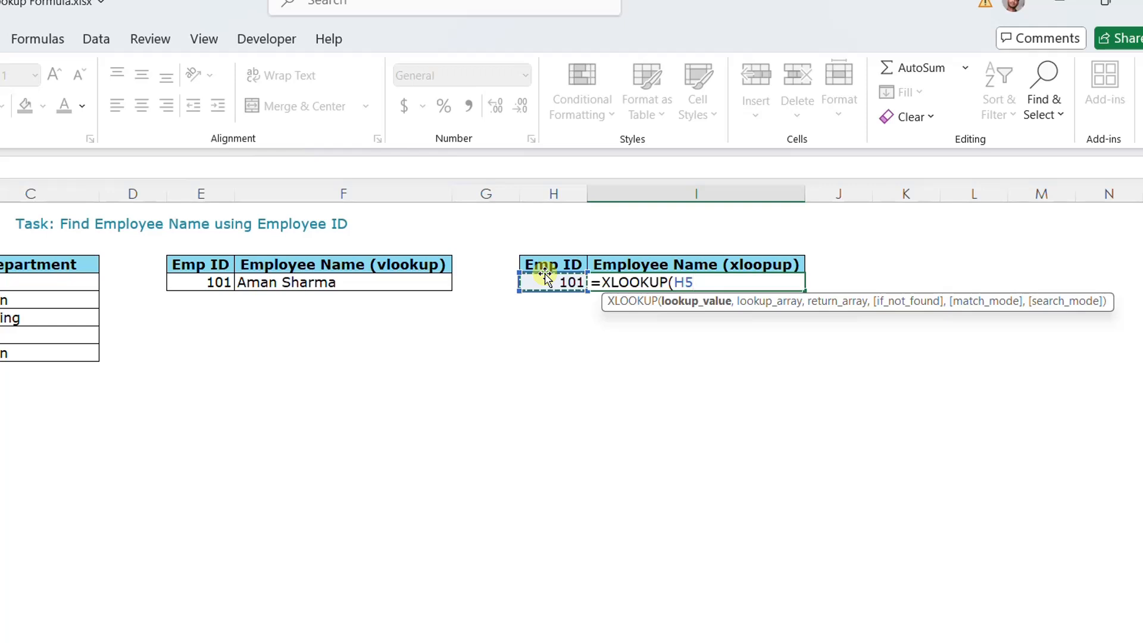
pyautogui.write(',')
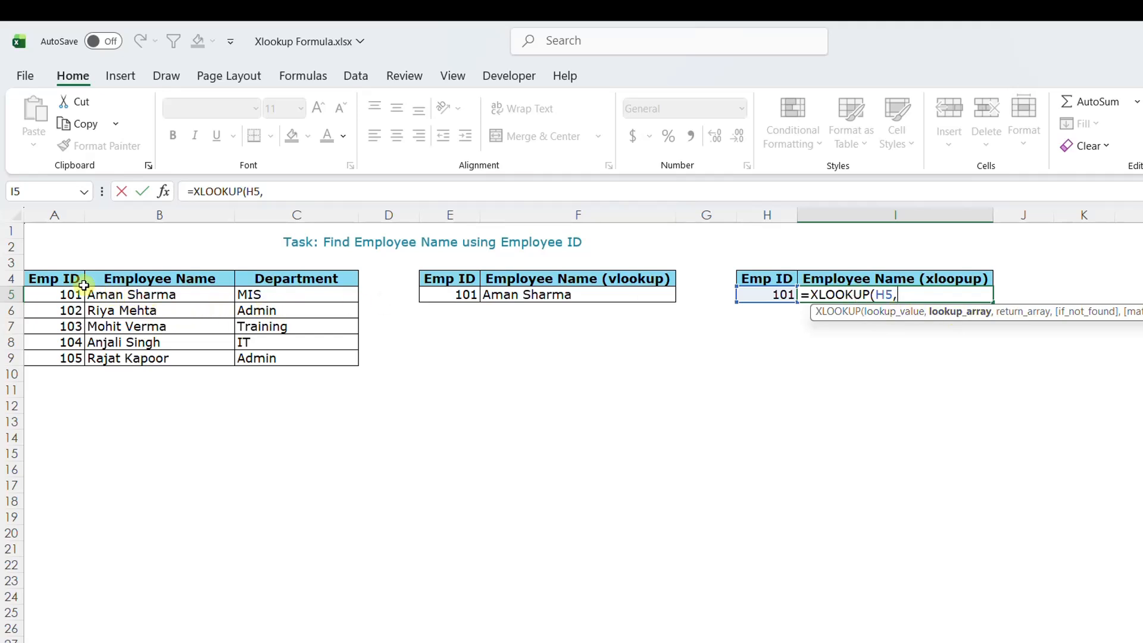
pyautogui.moveTo(83, 285); pyautogui.dragTo(55, 360)
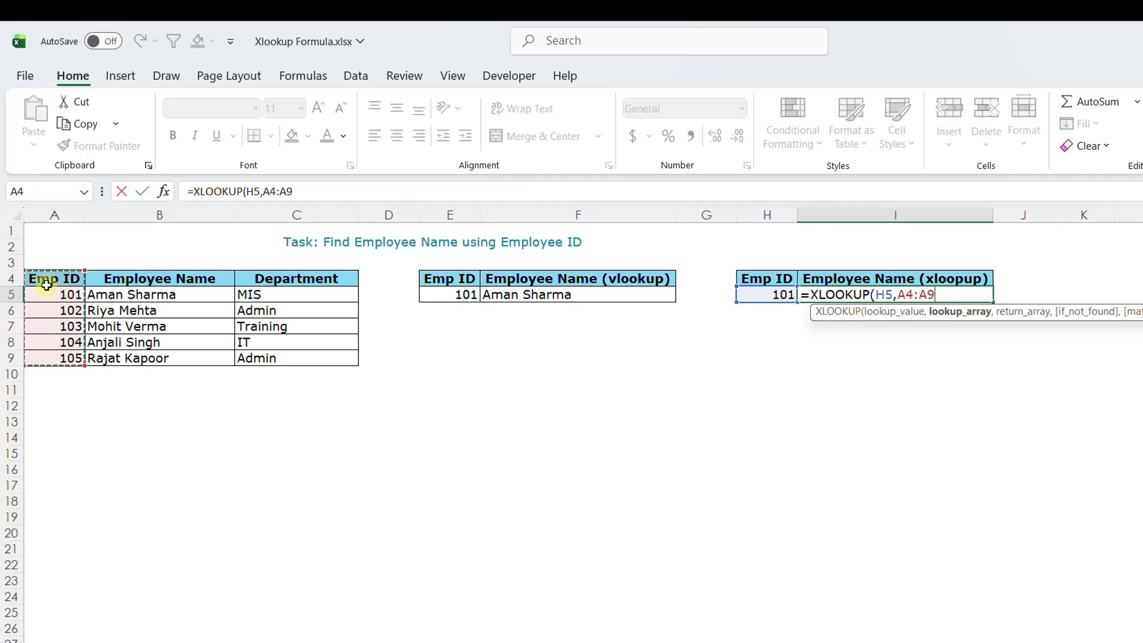
pyautogui.moveTo(47, 285); pyautogui.dragTo(44, 355)
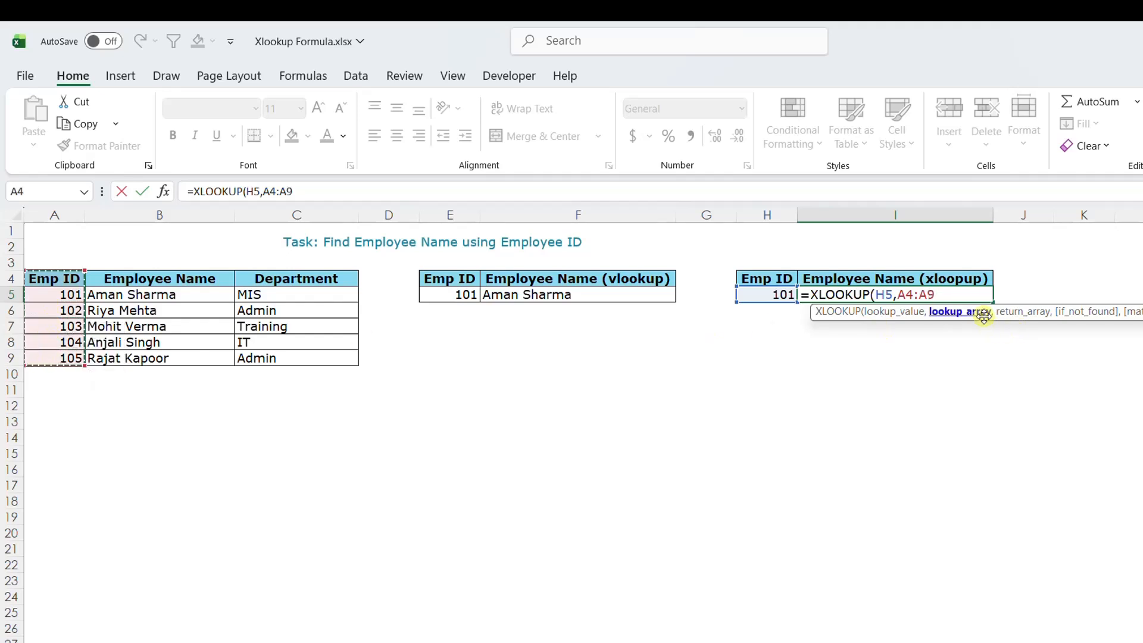
pyautogui.write(',')
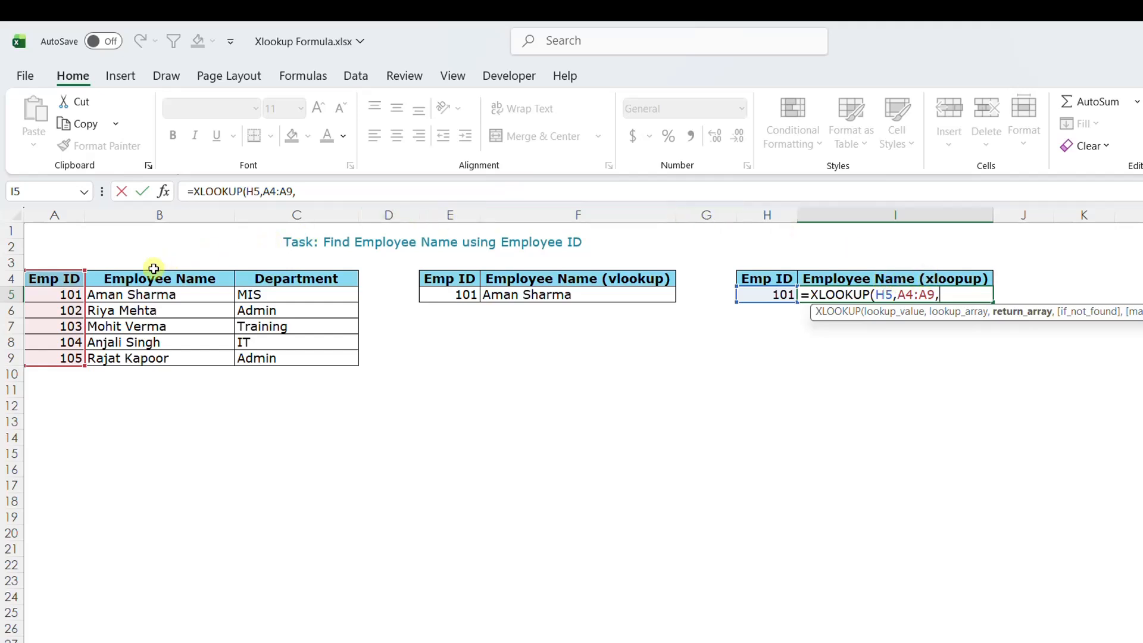
pyautogui.moveTo(144, 278); pyautogui.dragTo(154, 365)
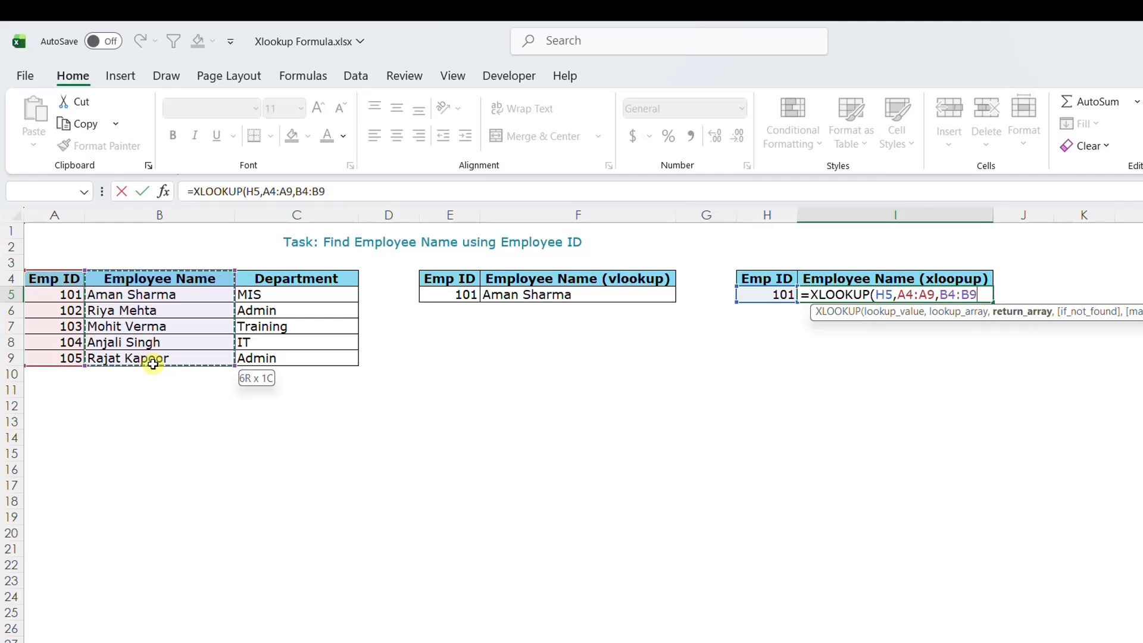
pyautogui.moveTo(152, 364); pyautogui.dragTo(152, 363)
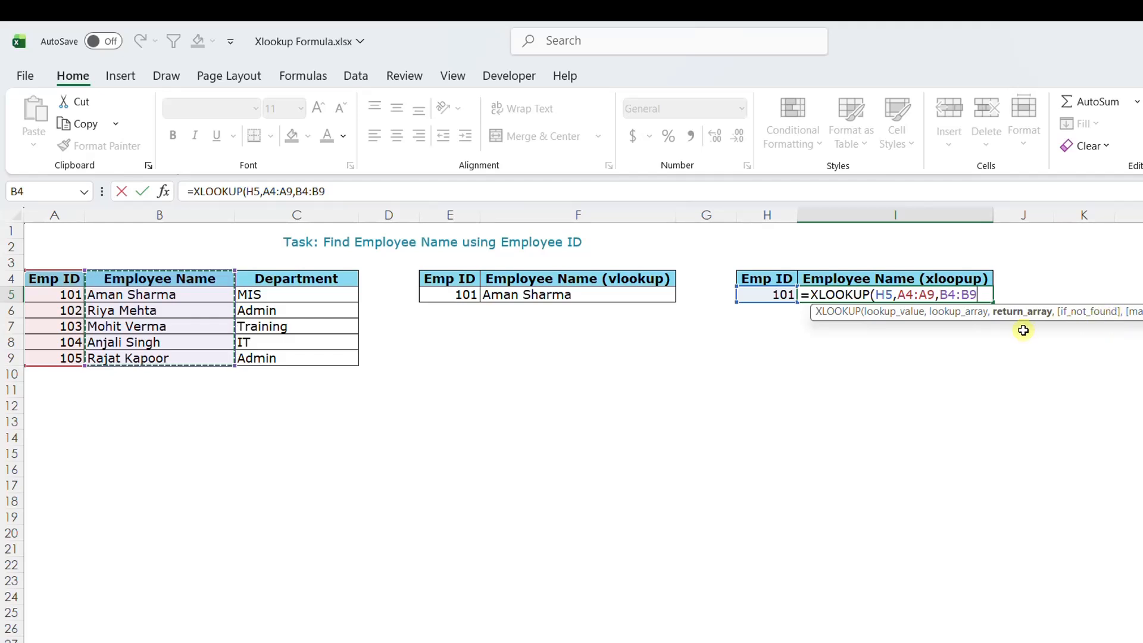
pyautogui.write(')')
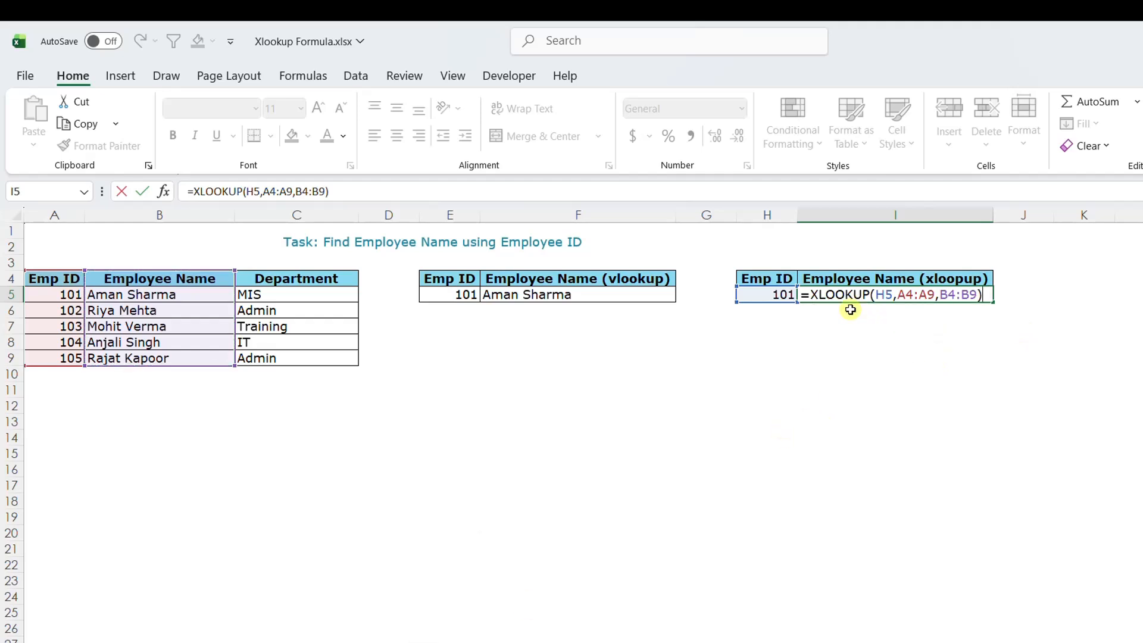
pyautogui.press('Return')
pyautogui.press('Up')
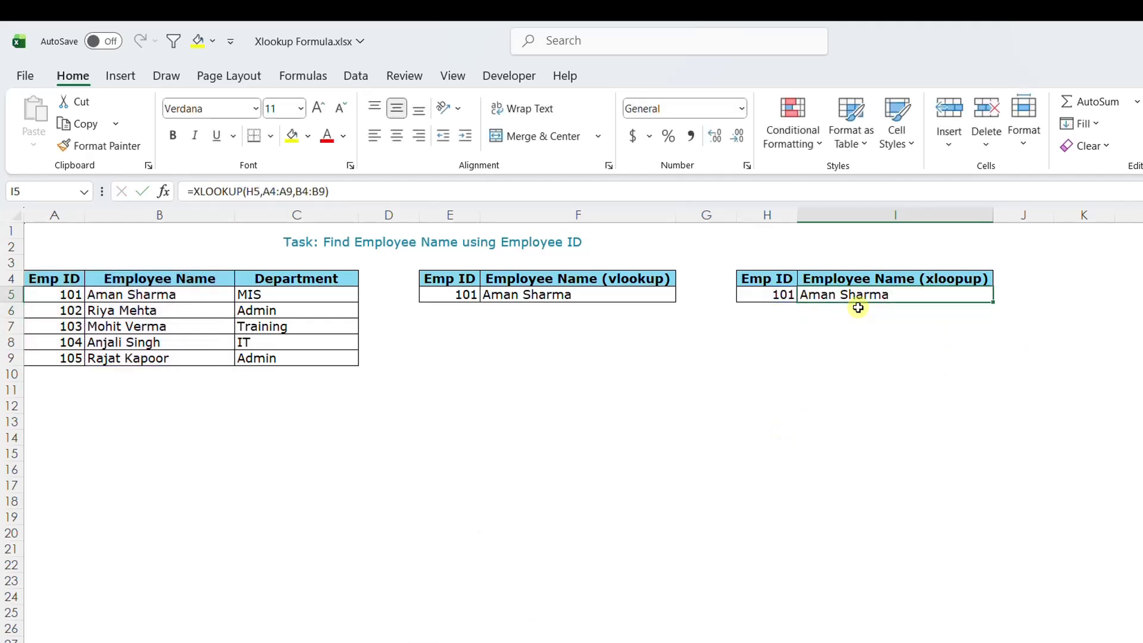
# Compare the VLOOKUP formula in F5 with the XLOOKUP formula in I5.
pyautogui.click(530, 295)
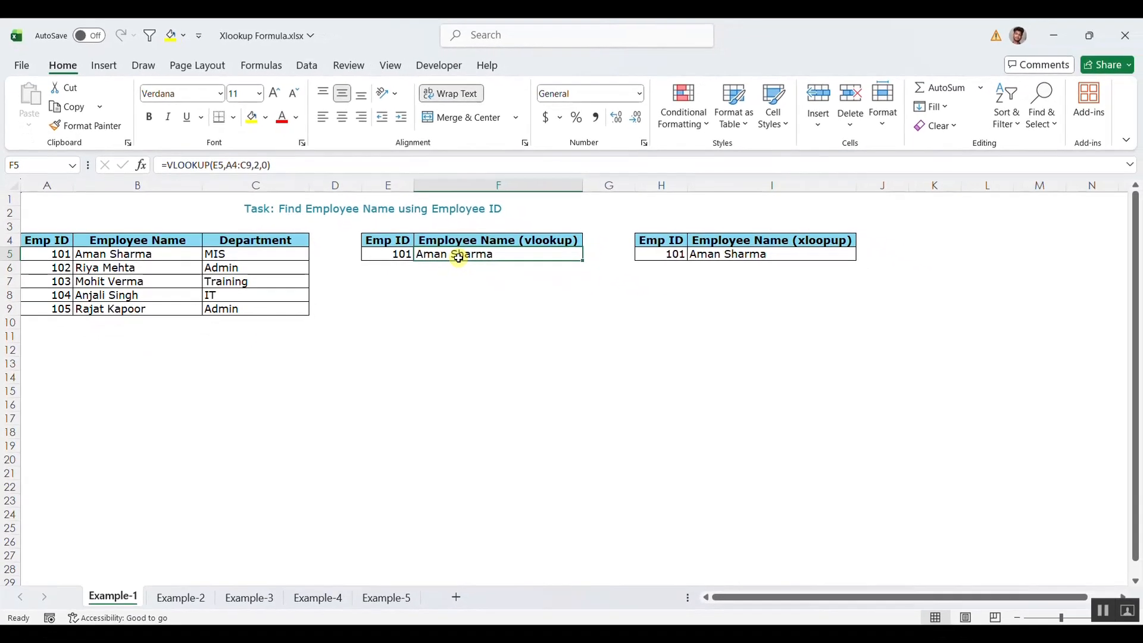
pyautogui.click(732, 255)
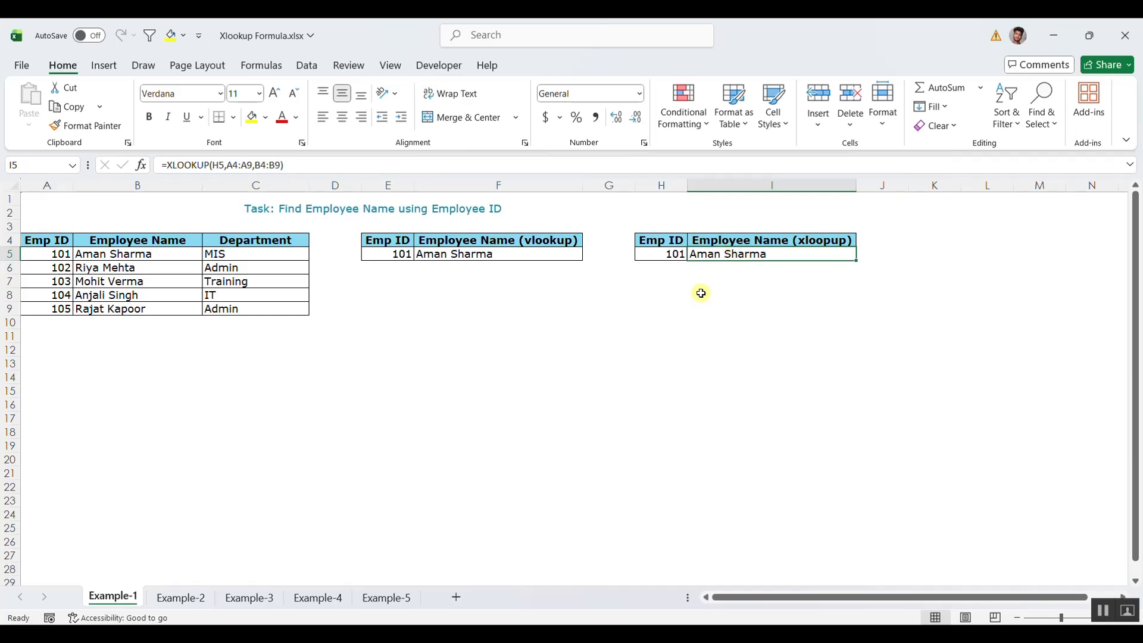
# Open the Example-2 sheet and examine the Employee Name, Emp ID and Department columns.
pyautogui.click(193, 595)
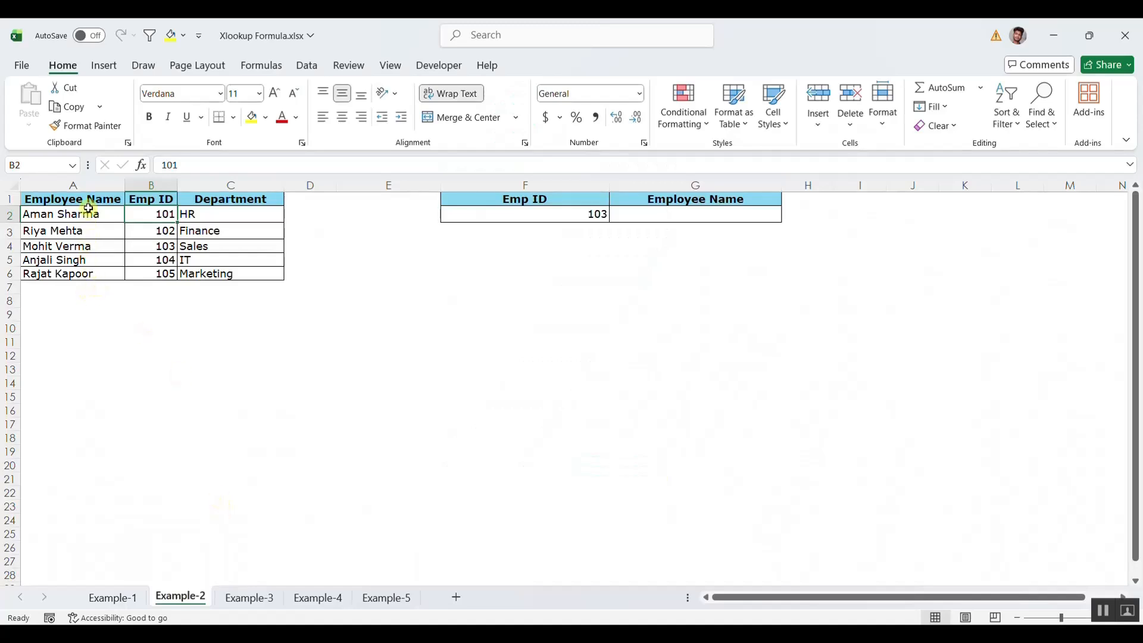
pyautogui.moveTo(97, 200); pyautogui.dragTo(86, 275)
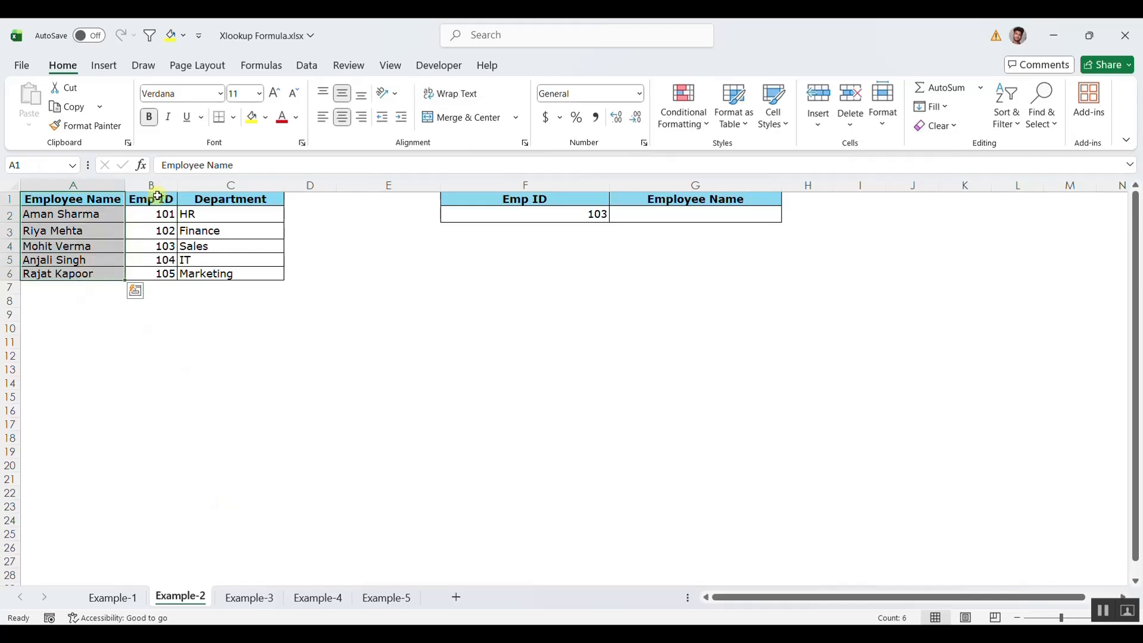
pyautogui.moveTo(153, 199); pyautogui.dragTo(153, 274)
pyautogui.moveTo(214, 198); pyautogui.dragTo(211, 272)
pyautogui.click(538, 199)
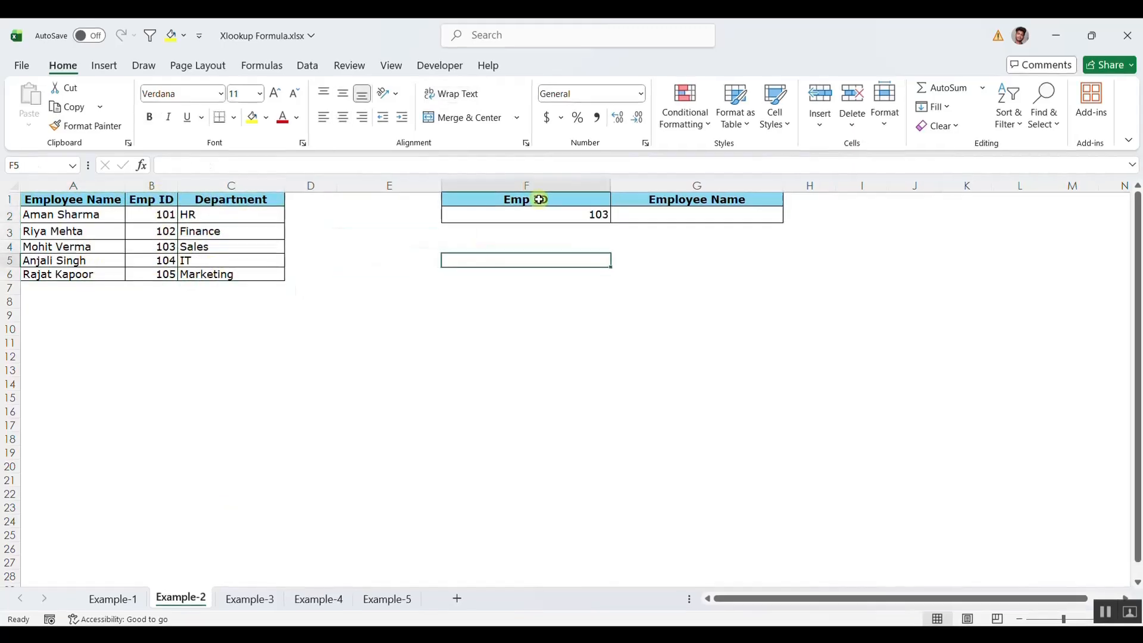
# Center-align the Emp ID value in F2 and autofit column F's width.
pyautogui.click(735, 290)
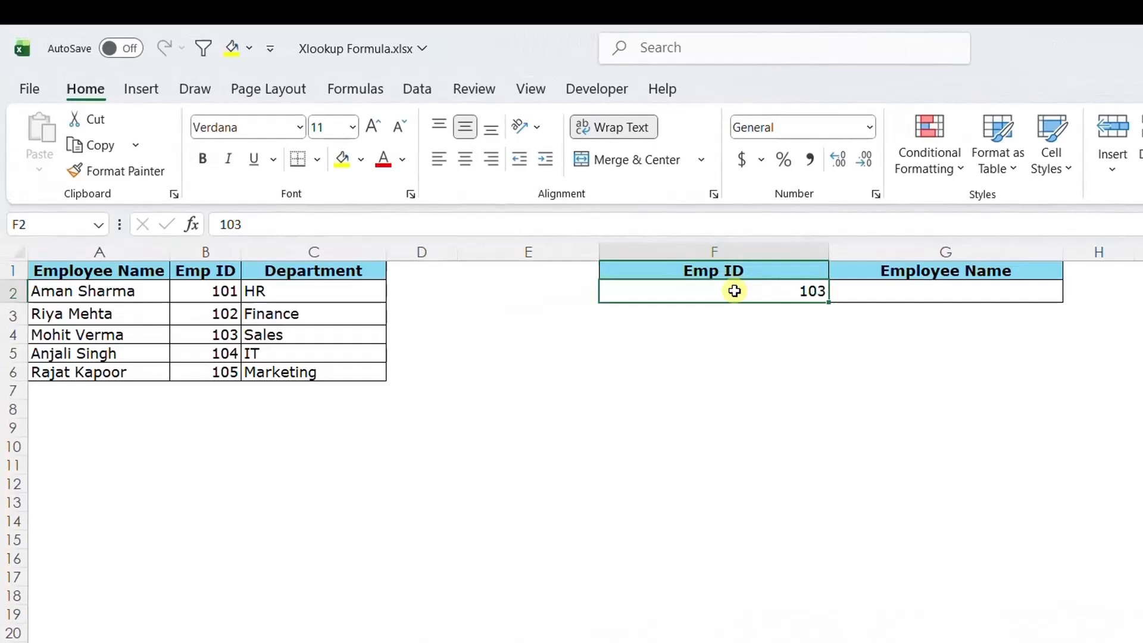
pyautogui.click(897, 292)
pyautogui.click(735, 288)
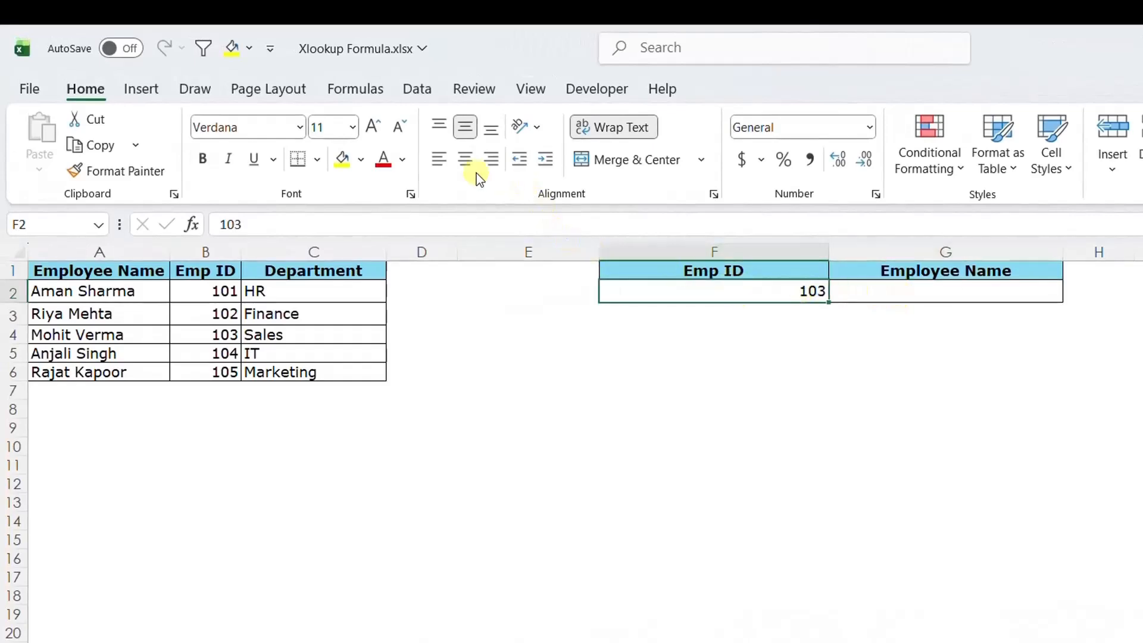
pyautogui.click(465, 159)
pyautogui.hotkey('alt', 'h')
pyautogui.press('o')
pyautogui.press('i')
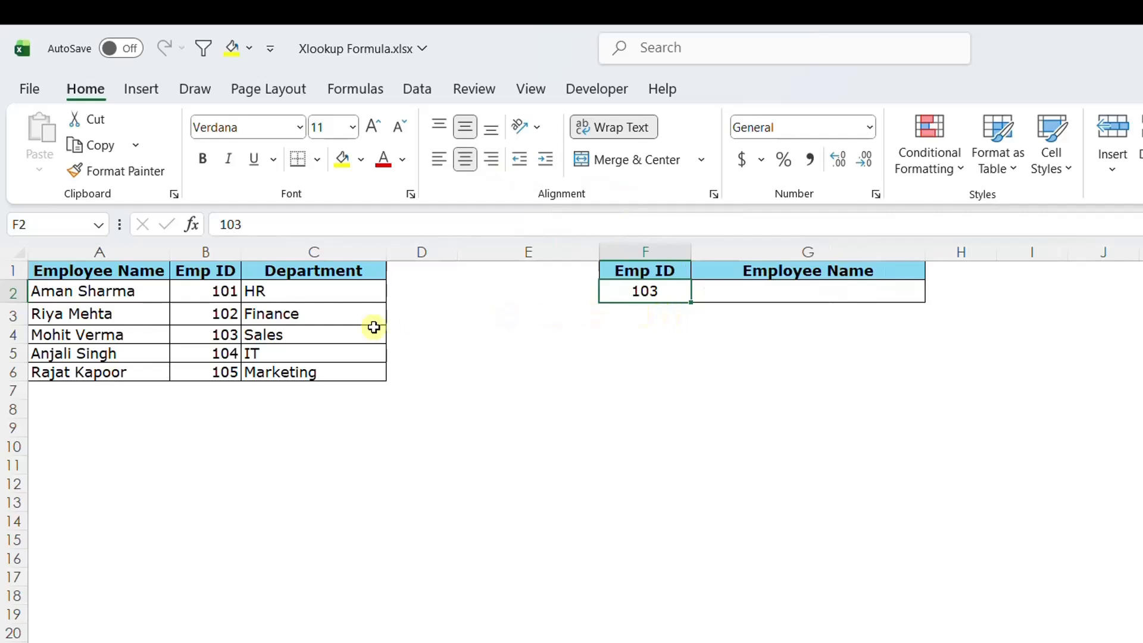
# Examine the source table's columns, highlighting the Emp ID and Employee Name columns.
pyautogui.moveTo(88, 248); pyautogui.dragTo(291, 254)
pyautogui.click(215, 301)
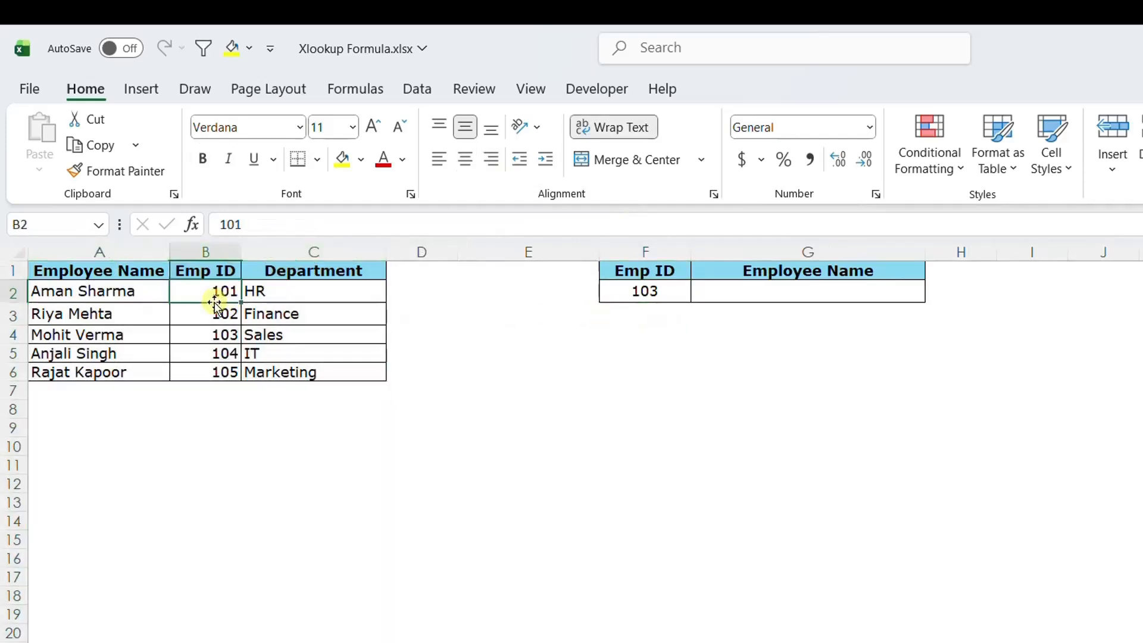
pyautogui.click(215, 250)
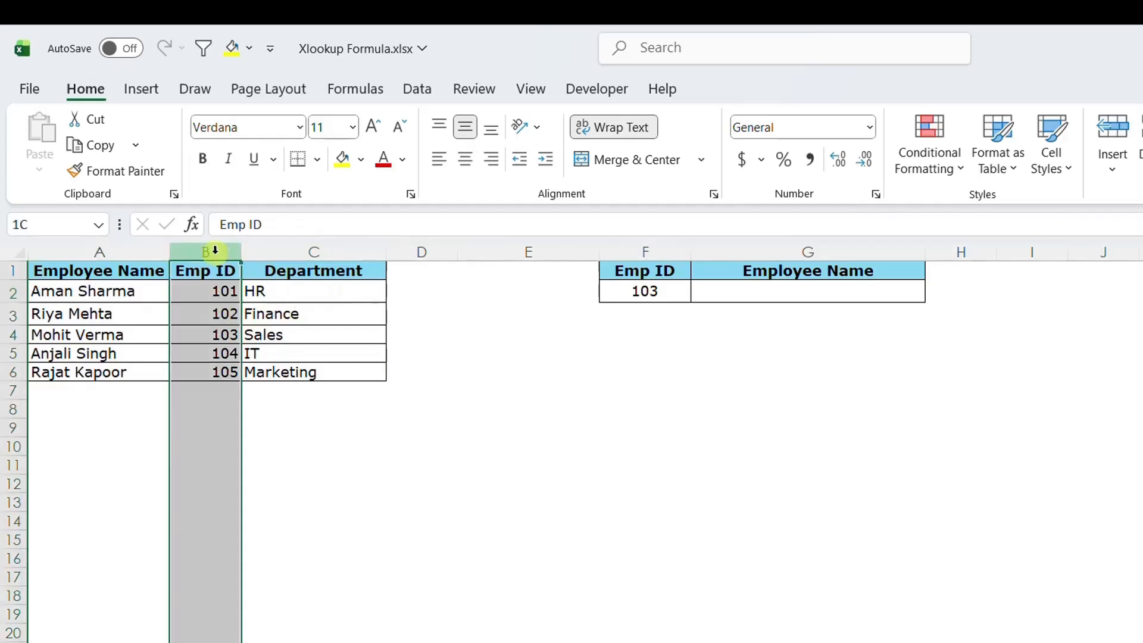
pyautogui.click(122, 247)
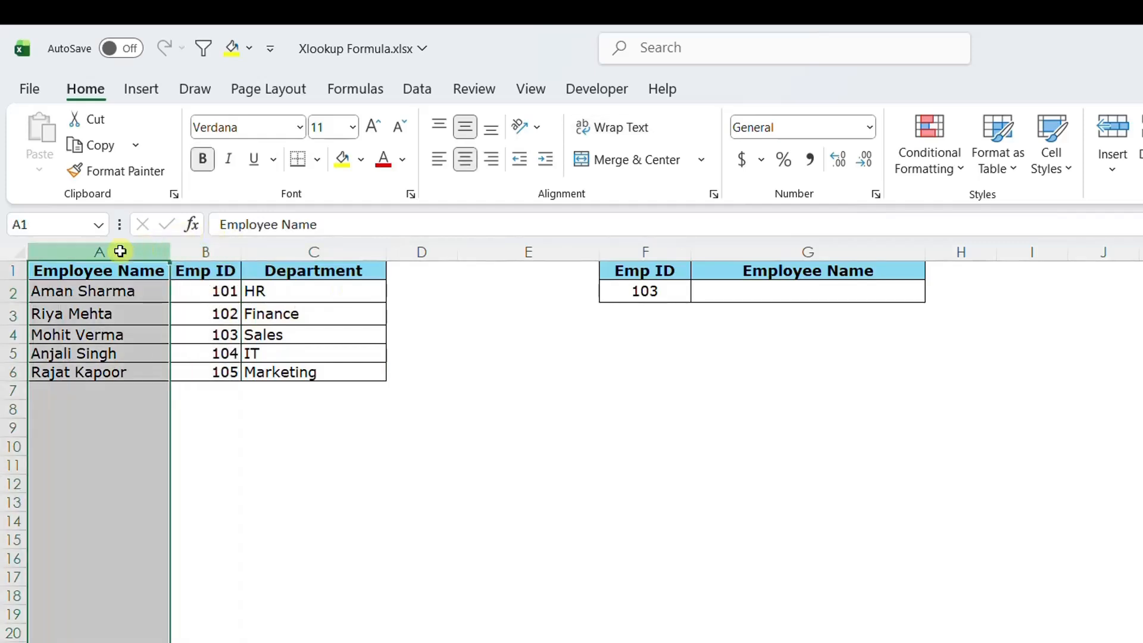
# In G2, enter =XLOOKUP(F2,B1:B6,A1:A6) to return the employee name for the Emp ID in F2.
pyautogui.click(201, 252)
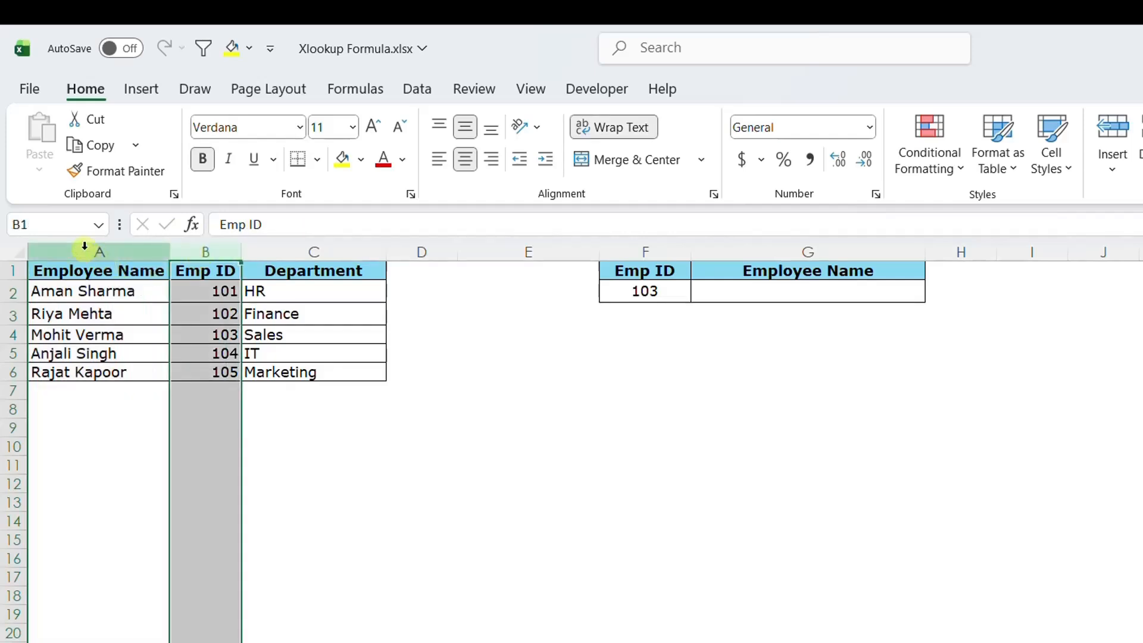
pyautogui.moveTo(85, 245); pyautogui.dragTo(113, 250)
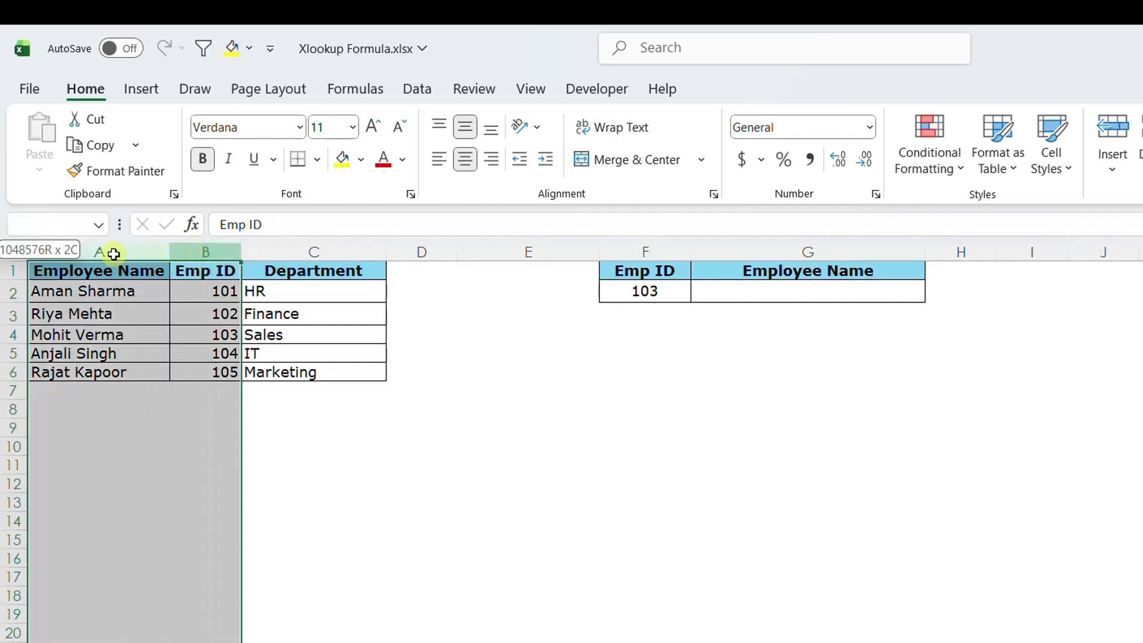
pyautogui.click(732, 284)
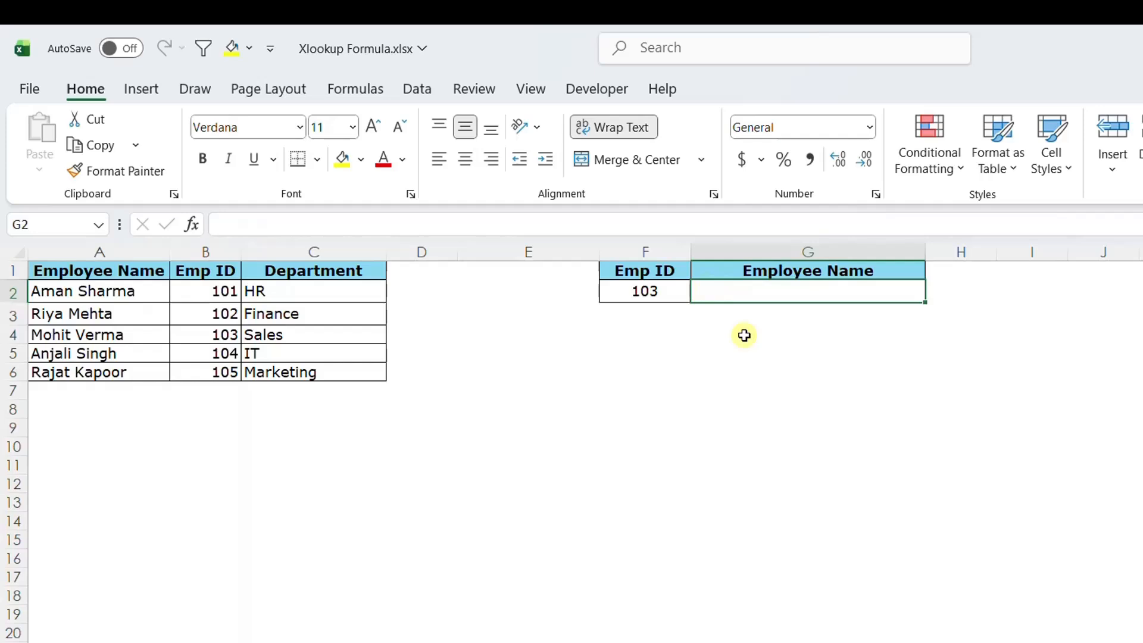
pyautogui.write('=')
pyautogui.press('Escape')
pyautogui.write('=')
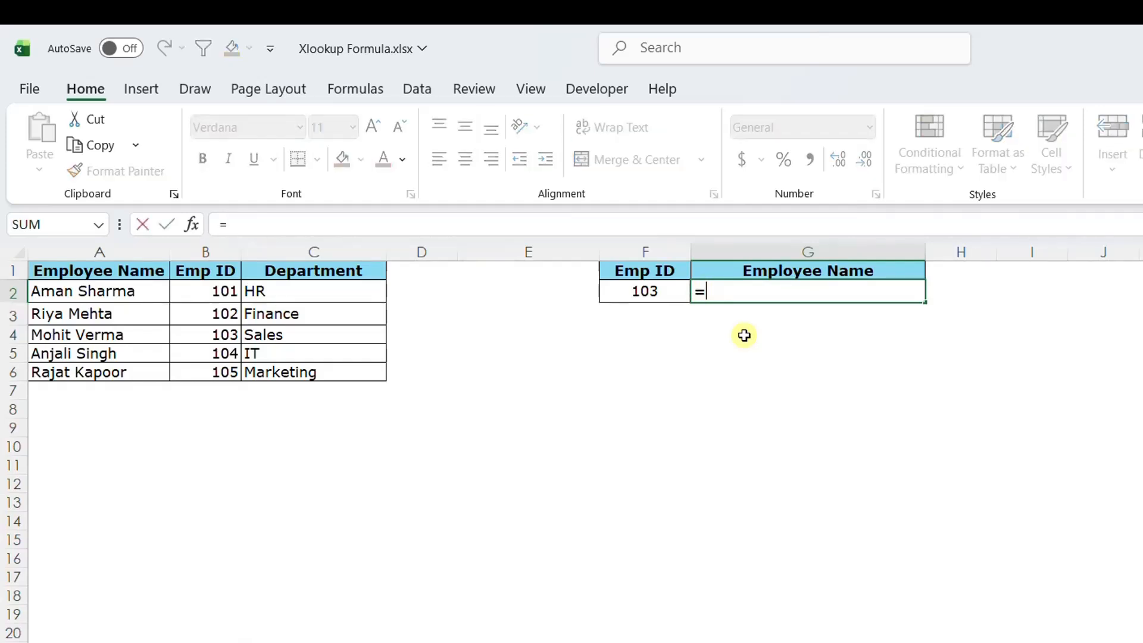
pyautogui.write('xl')
pyautogui.press('Tab')
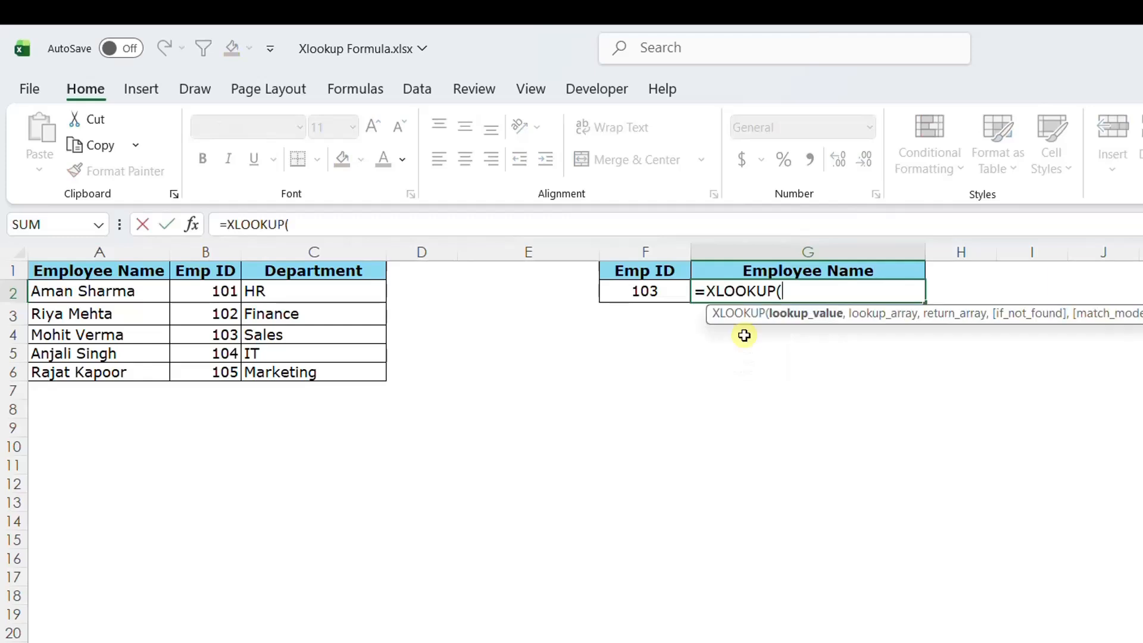
pyautogui.click(634, 292)
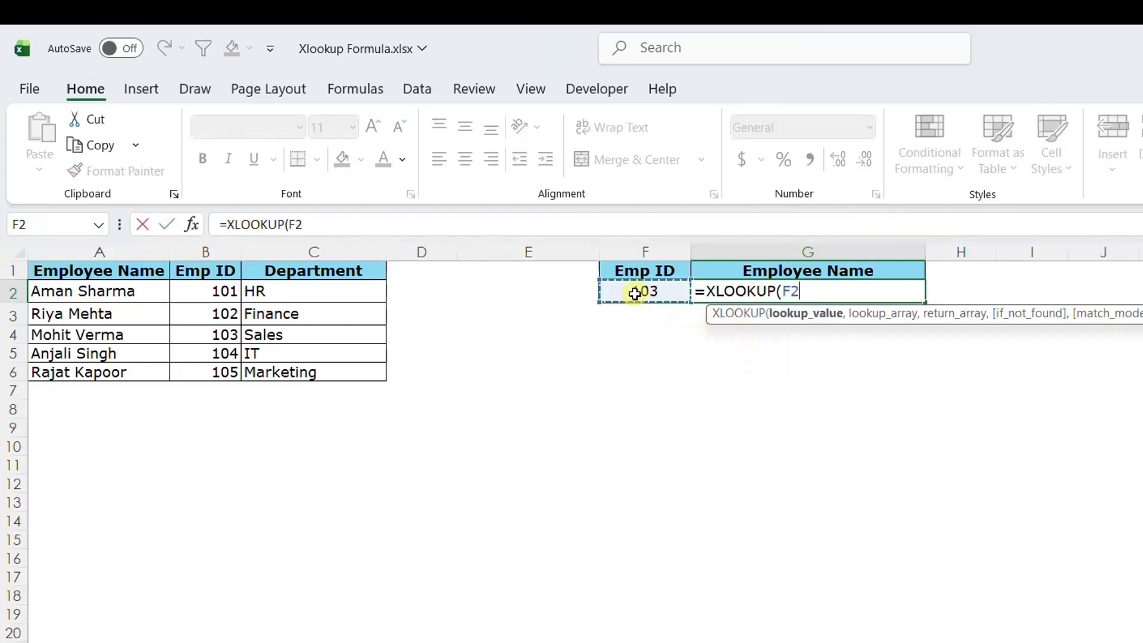
pyautogui.write(',')
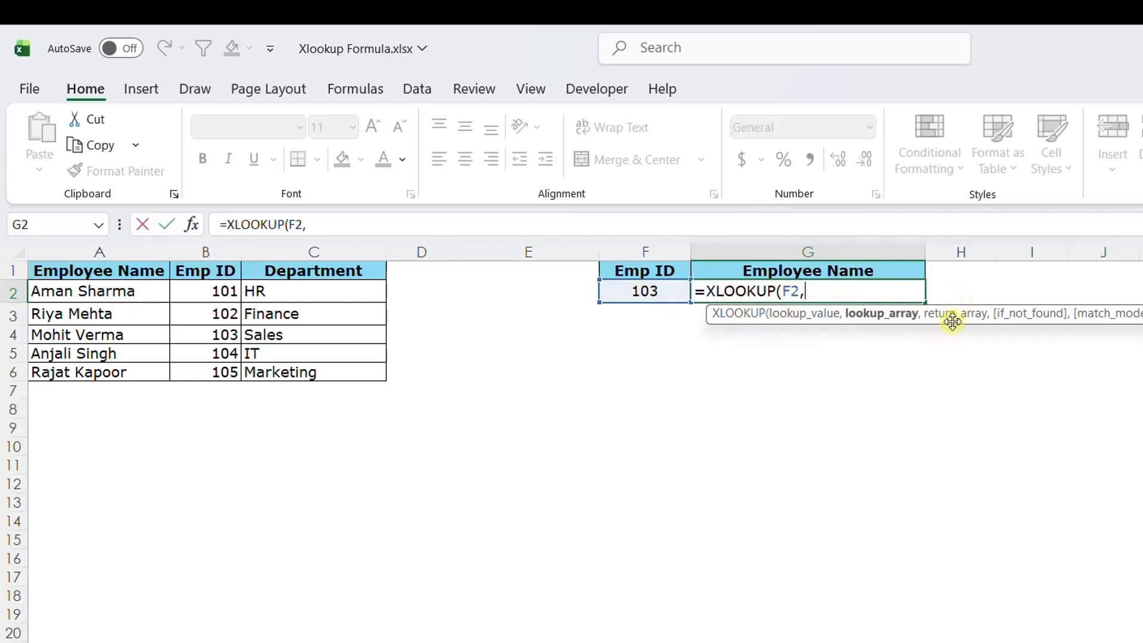
pyautogui.moveTo(224, 269); pyautogui.dragTo(221, 373)
pyautogui.write(',')
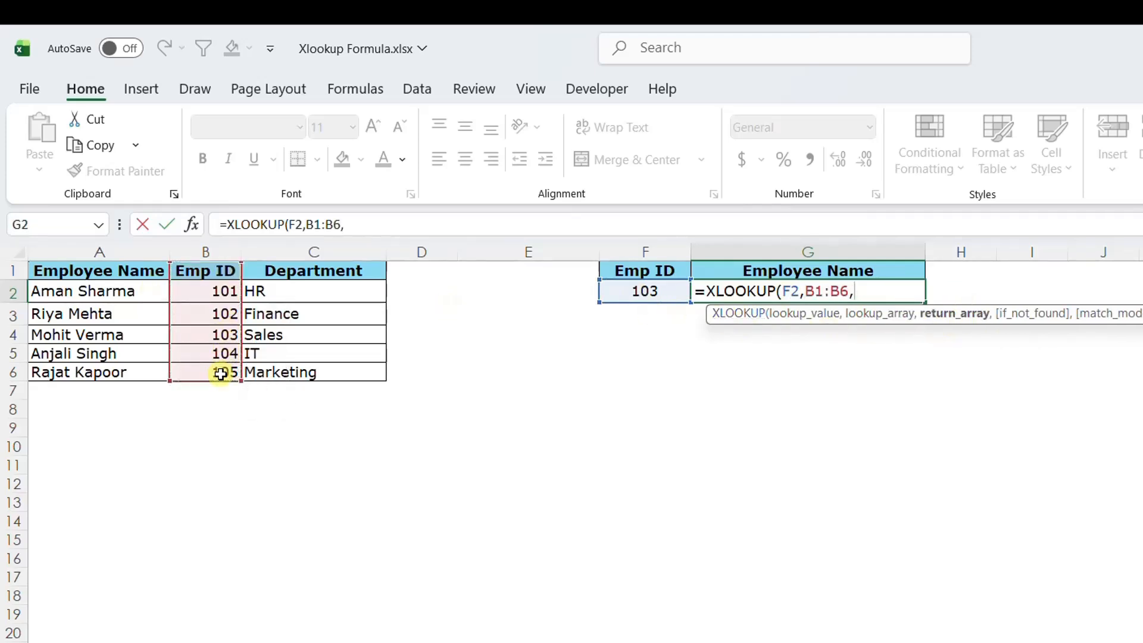
pyautogui.moveTo(123, 274); pyautogui.dragTo(99, 380)
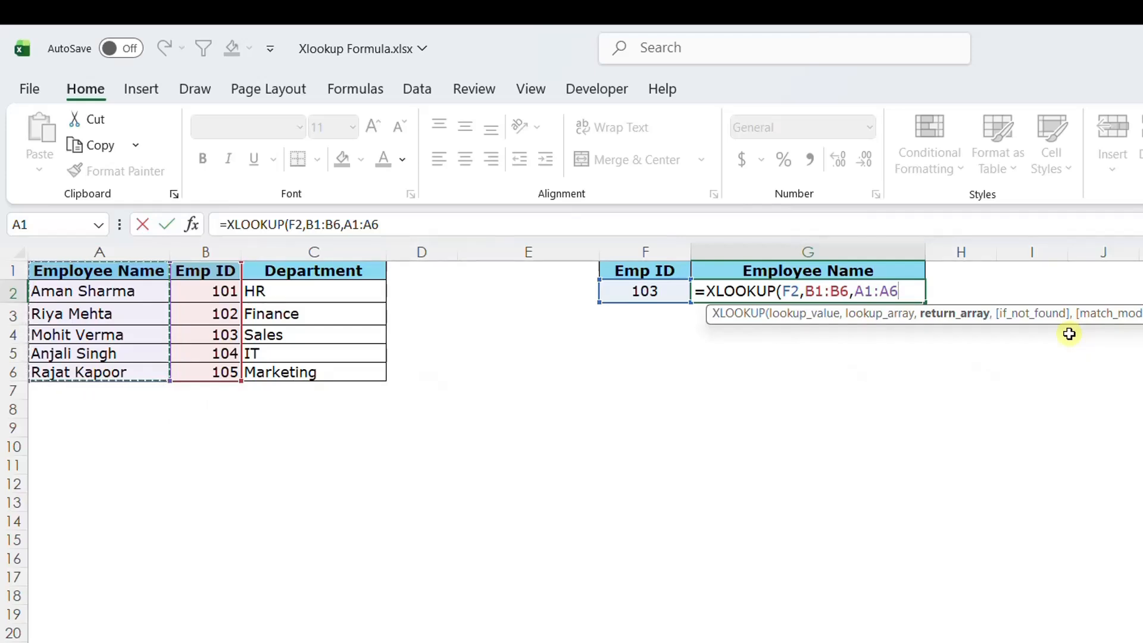
pyautogui.write(')')
pyautogui.hotkey('ctrl', 'Return')
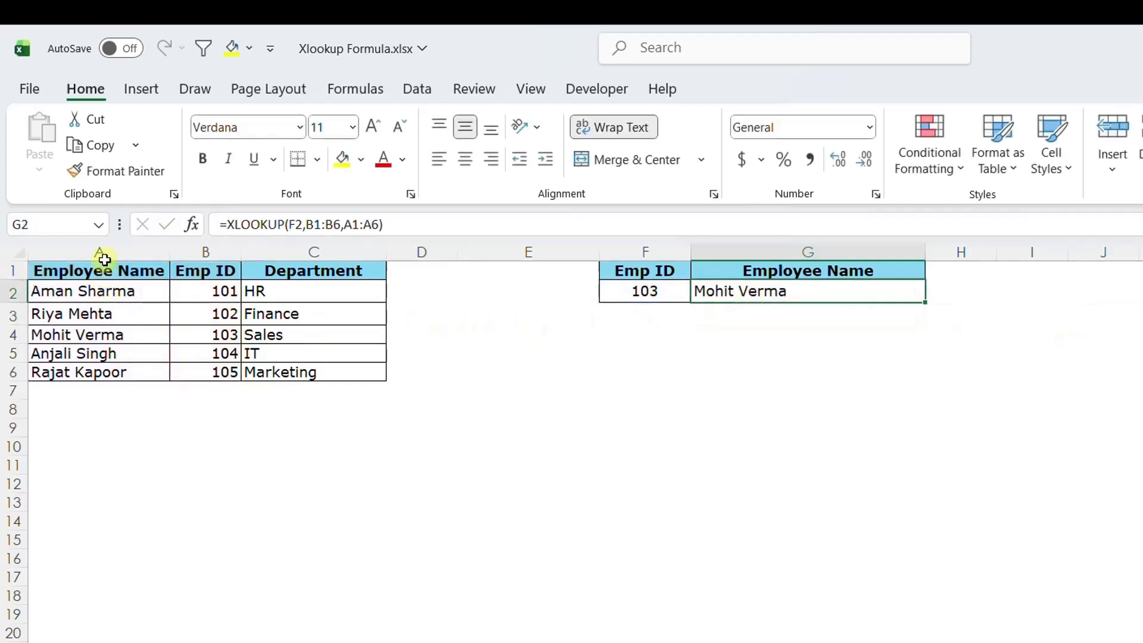
# Compare the returned name with the entries in the Employee Name column.
pyautogui.moveTo(104, 259); pyautogui.dragTo(140, 254)
pyautogui.click(134, 289)
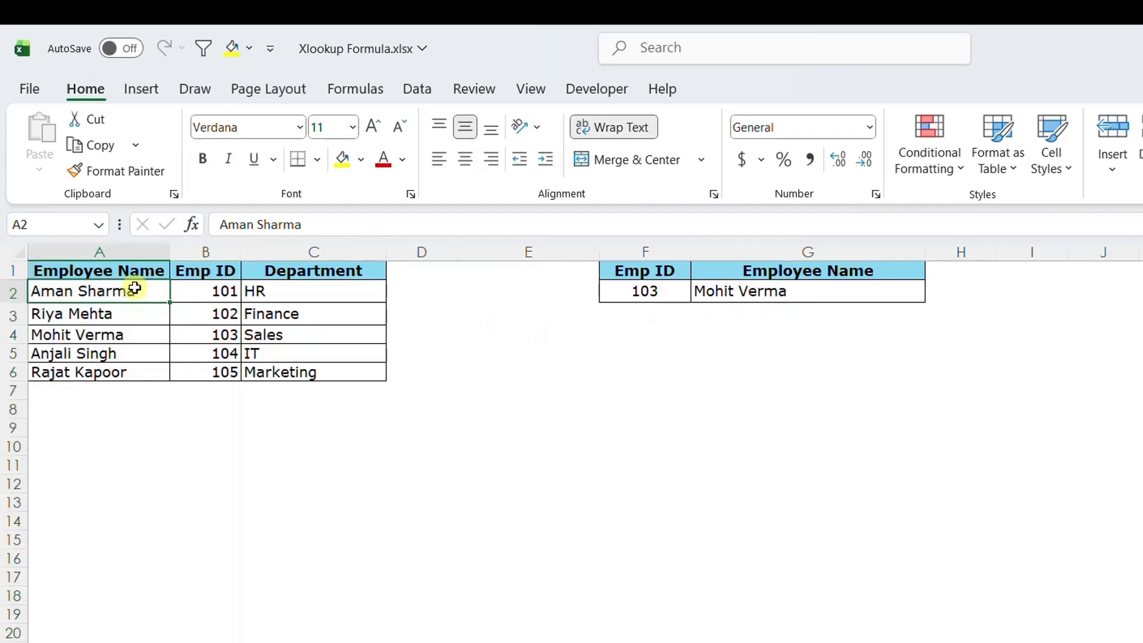
pyautogui.click(710, 296)
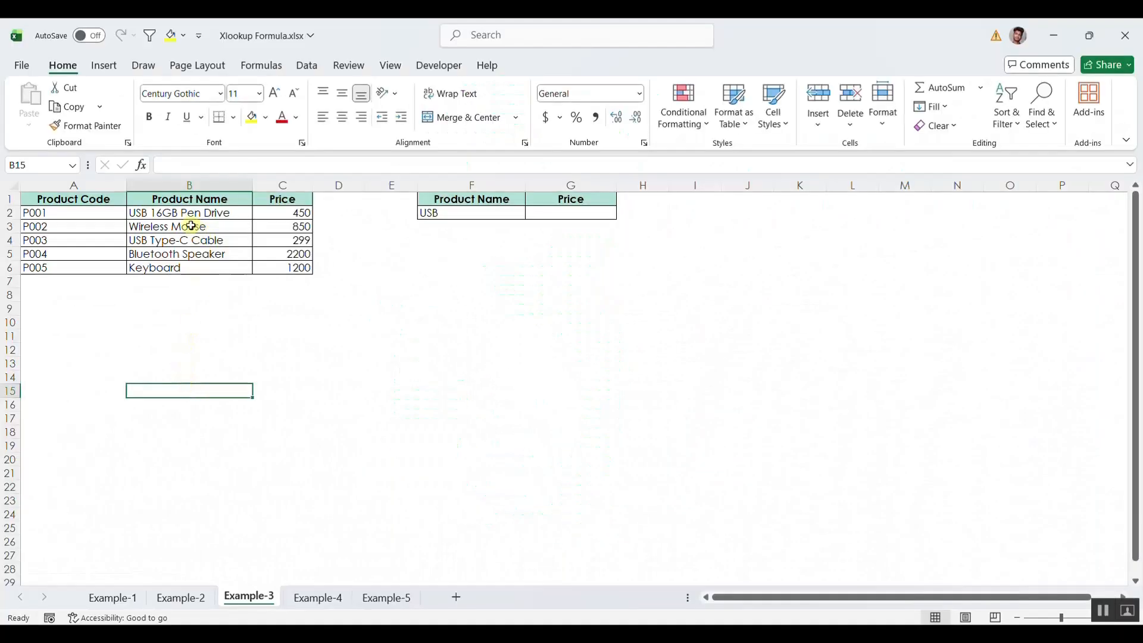
# Open the Example-3 sheet and examine the Product Code, Product Name and Price columns and the USB lookup cell.
pyautogui.moveTo(100, 204); pyautogui.dragTo(91, 264)
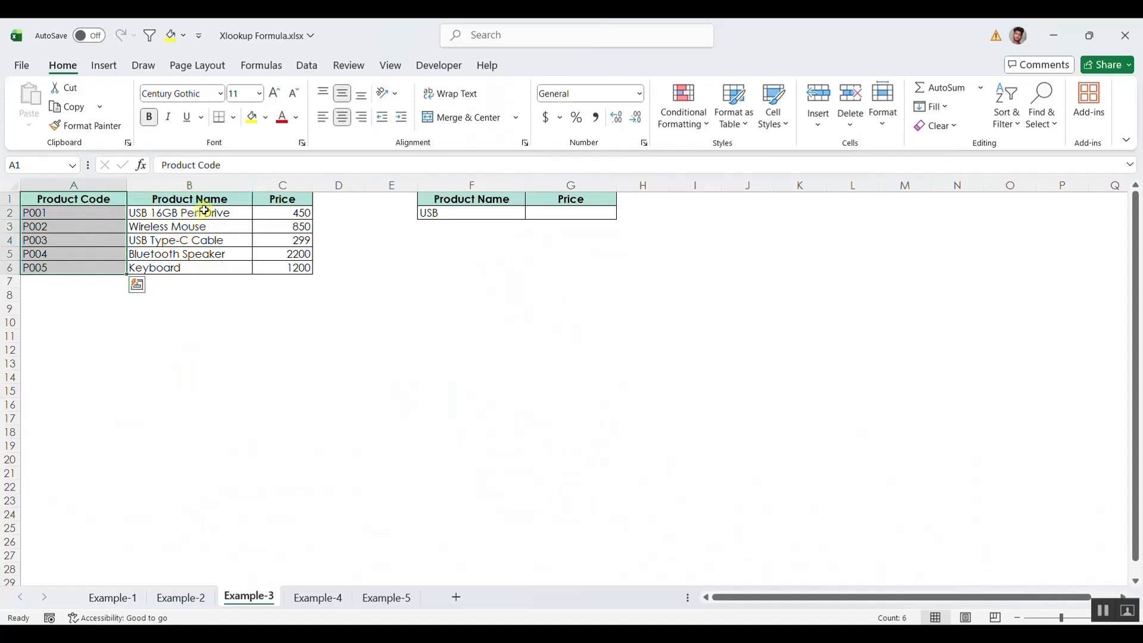
pyautogui.moveTo(204, 197); pyautogui.dragTo(166, 269)
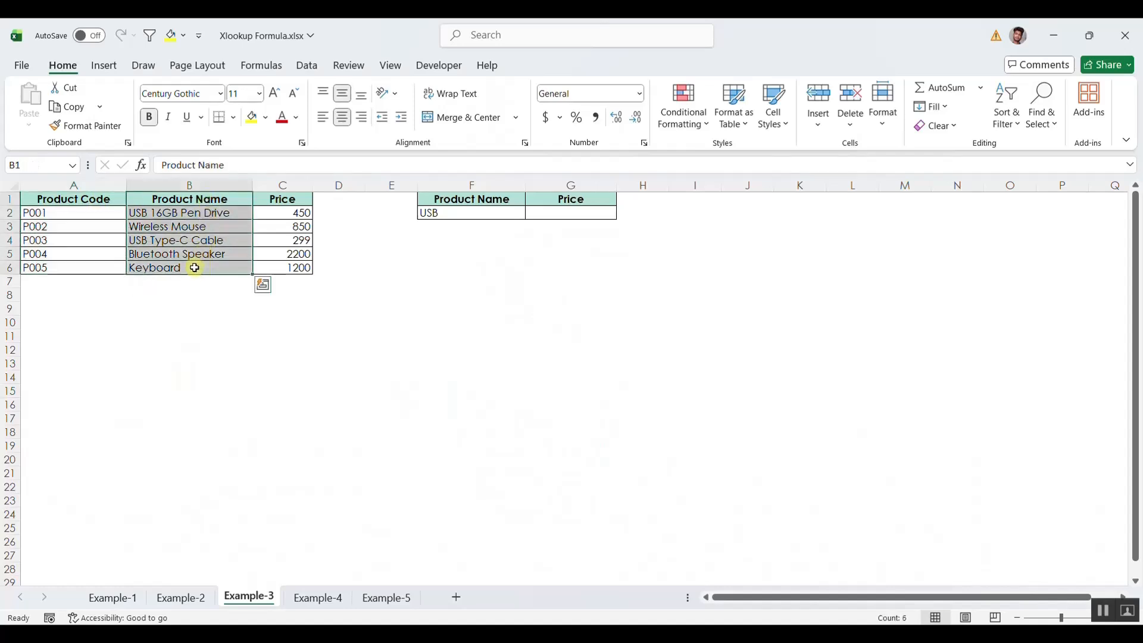
pyautogui.click(280, 213)
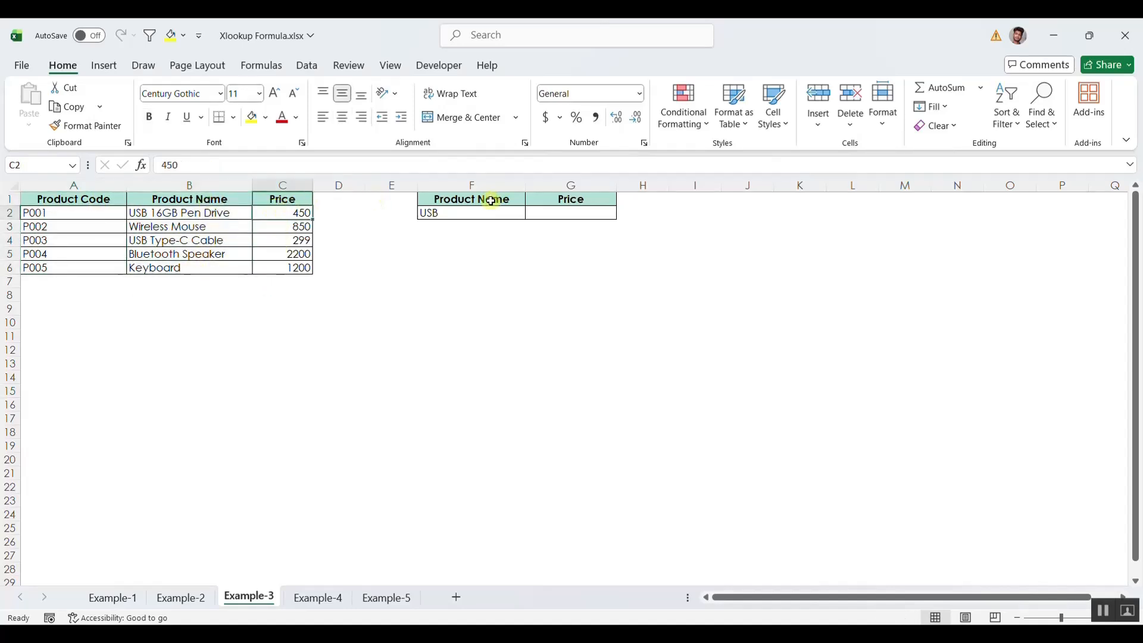
pyautogui.click(445, 212)
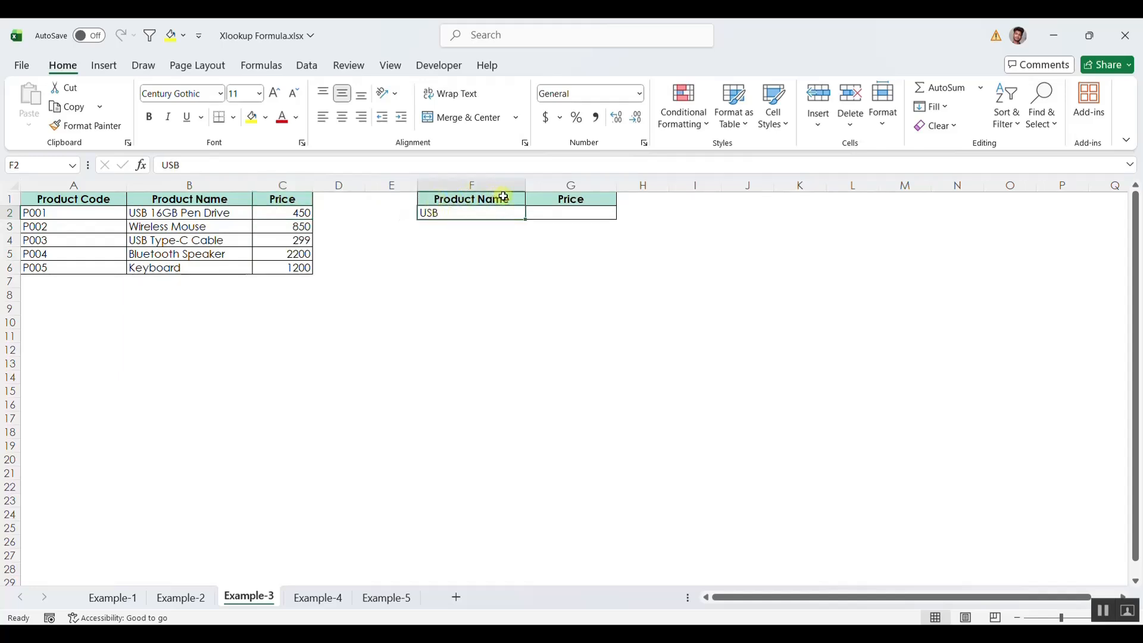
pyautogui.click(556, 214)
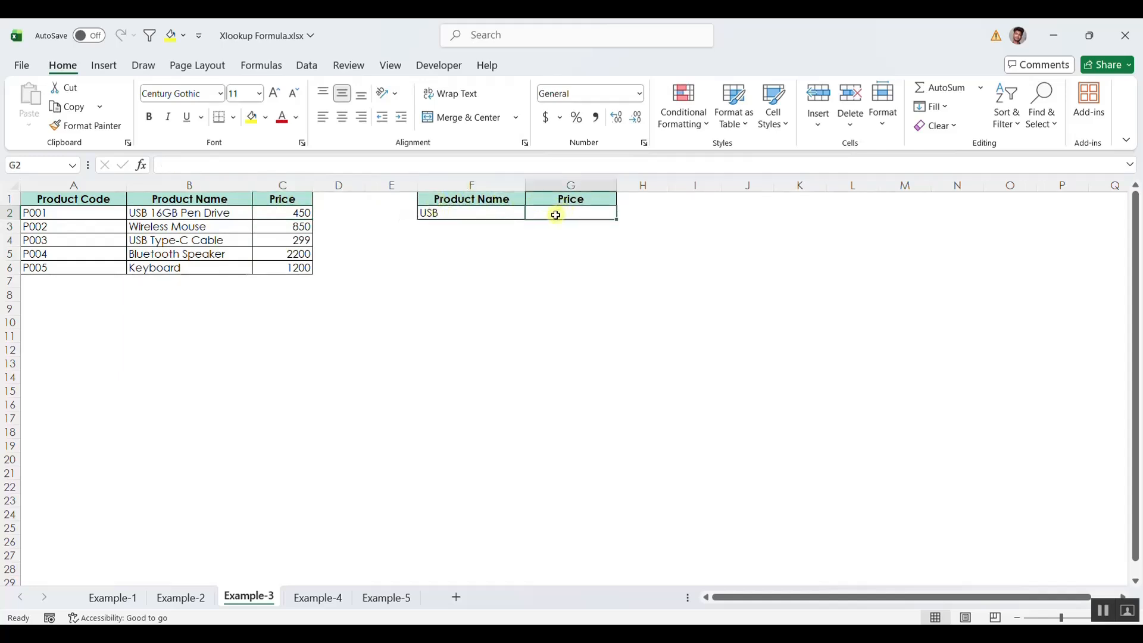
pyautogui.click(449, 213)
pyautogui.click(561, 203)
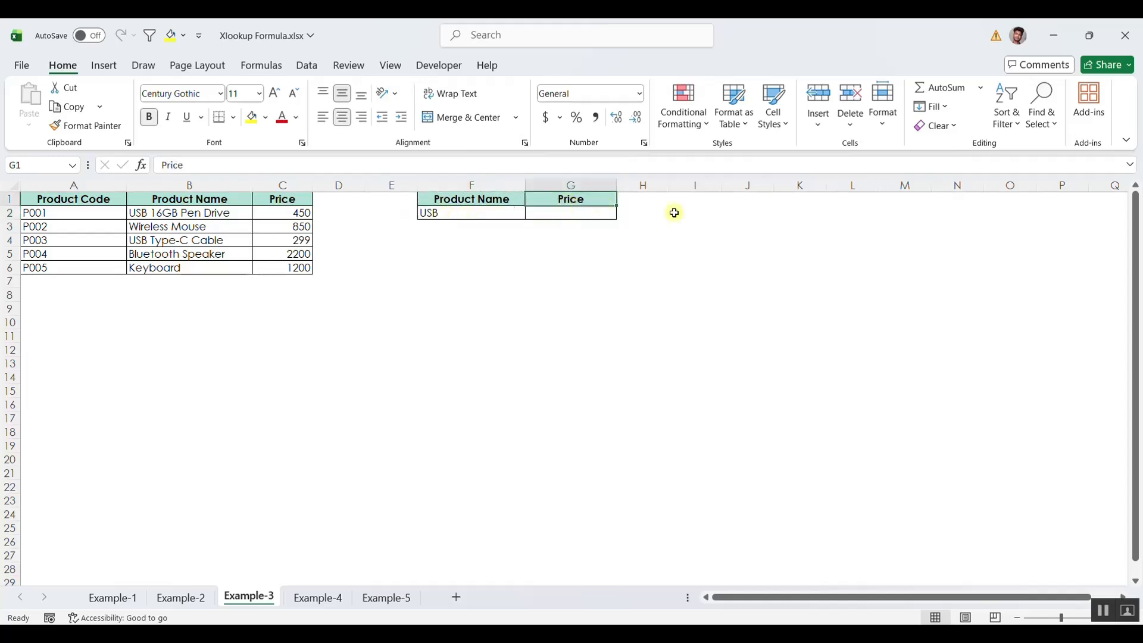
pyautogui.click(580, 215)
pyautogui.write('=vl')
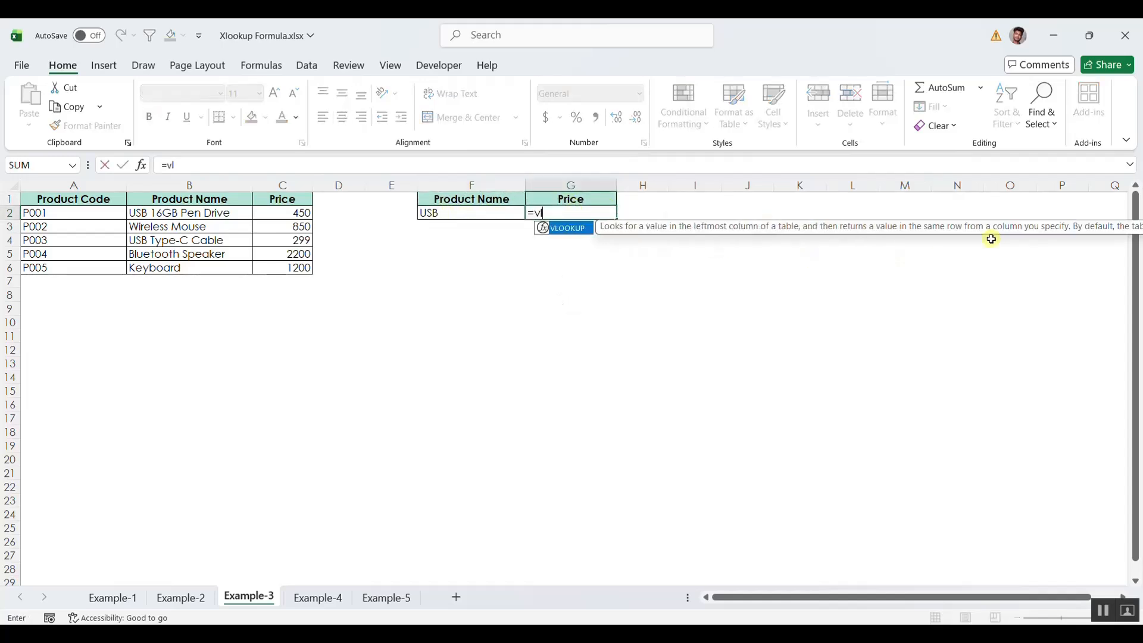
pyautogui.press('Tab')
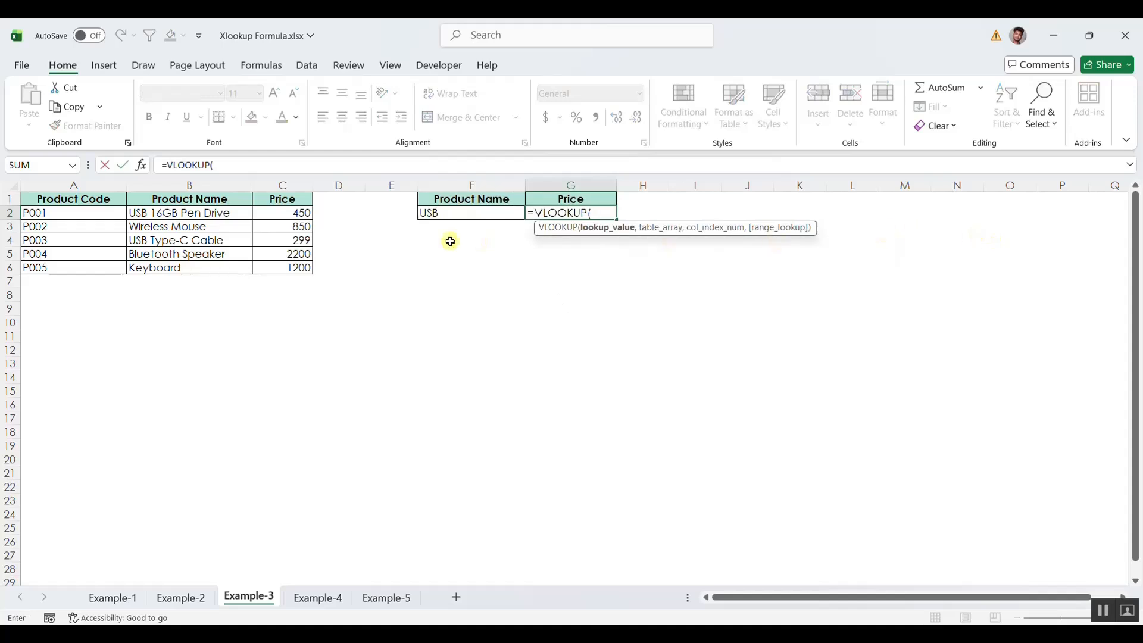
pyautogui.click(442, 213)
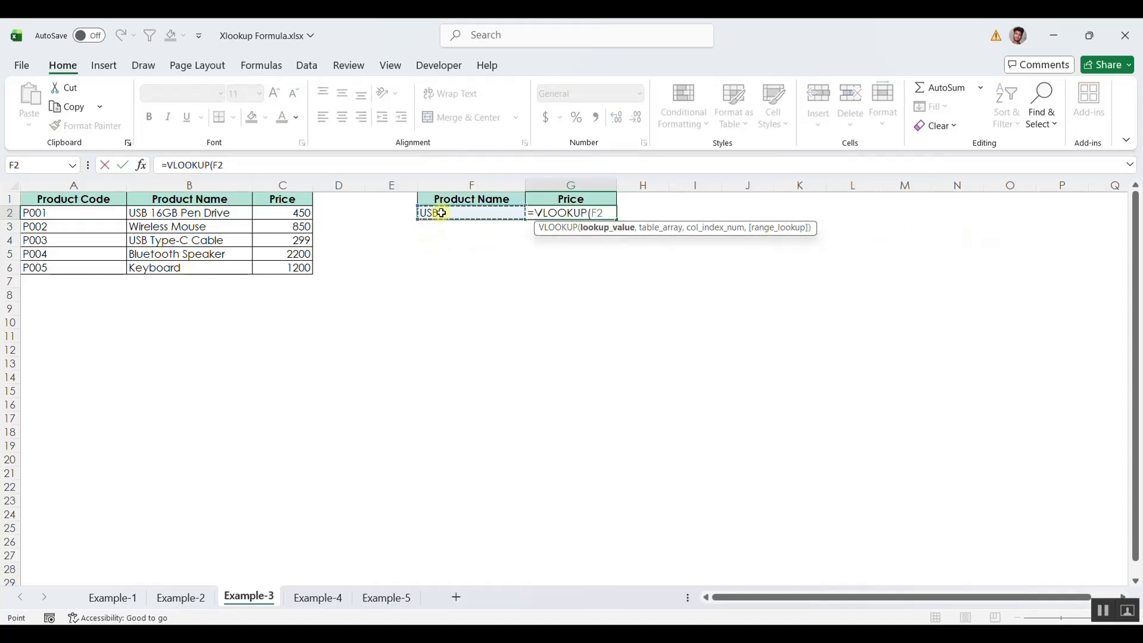
pyautogui.press('Escape')
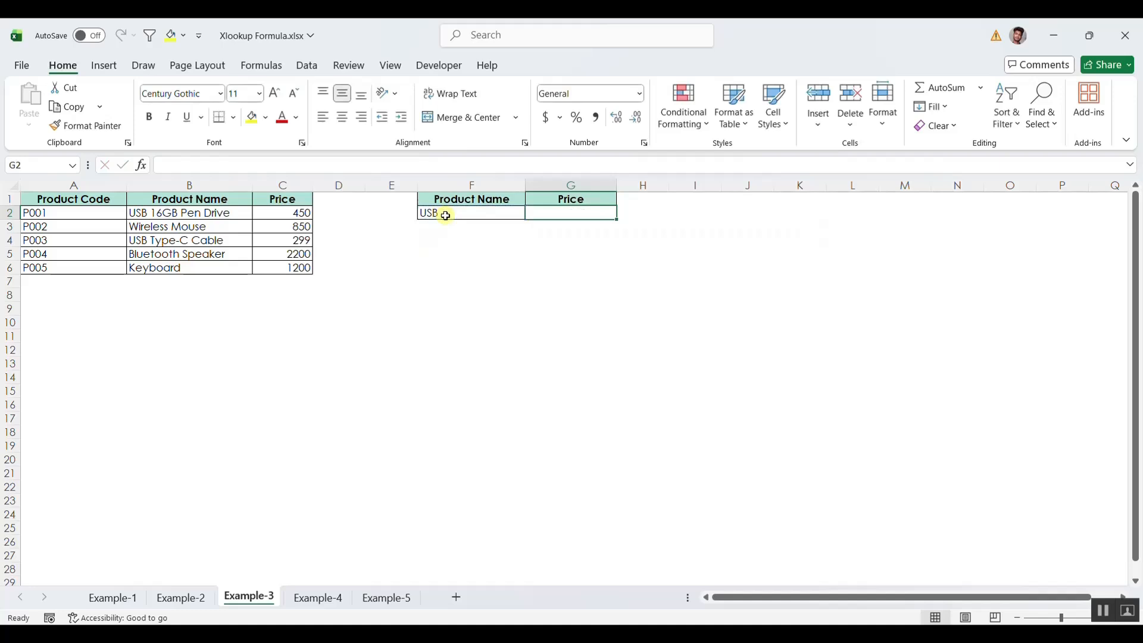
# In G2, begin a VLOOKUP formula using F2&"*" as a wildcard lookup value for the product name.
pyautogui.click(442, 214)
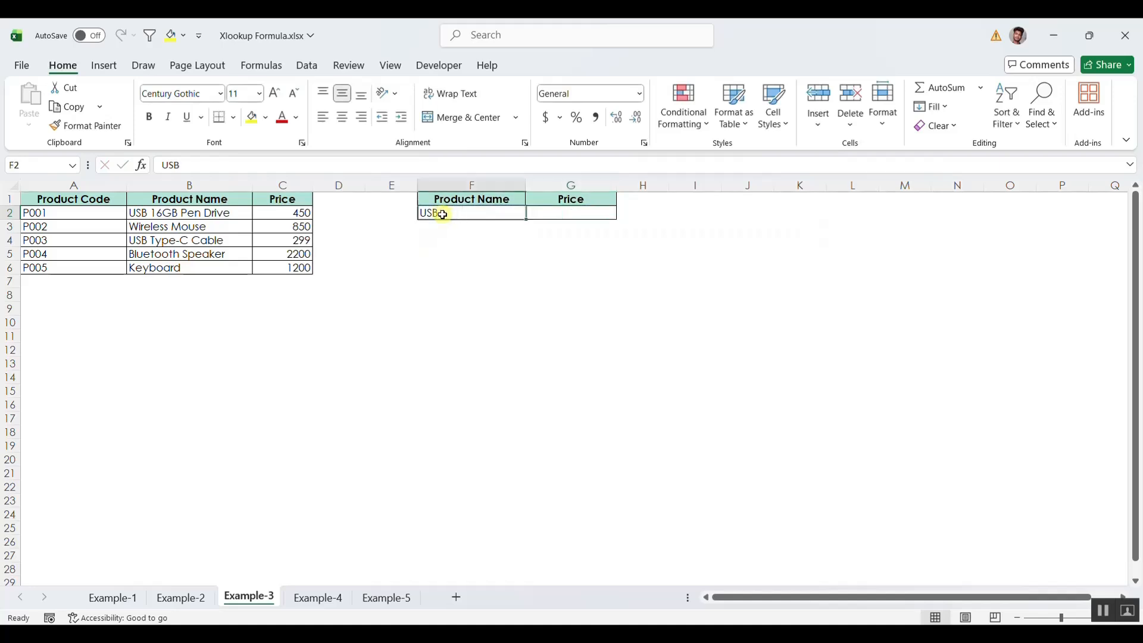
pyautogui.click(180, 216)
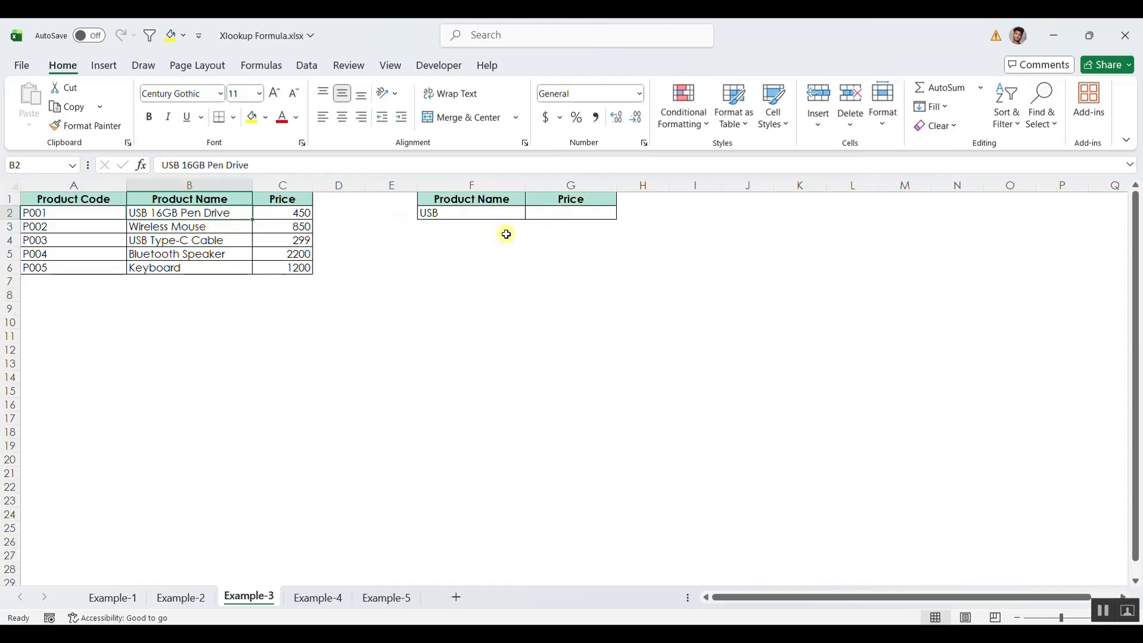
pyautogui.click(542, 214)
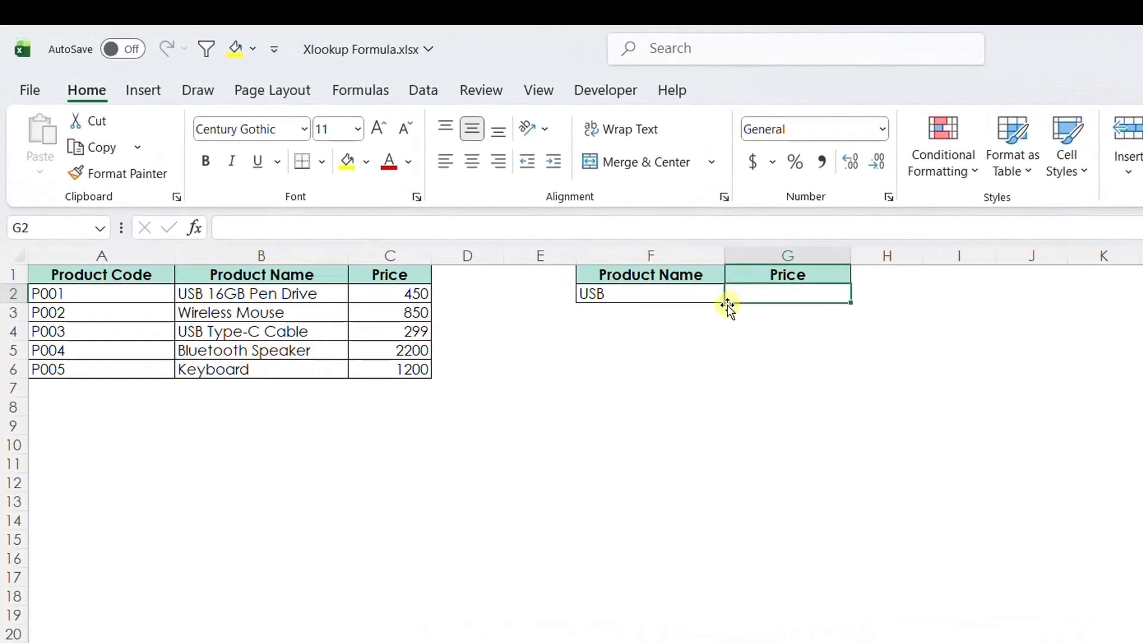
pyautogui.write('=vl')
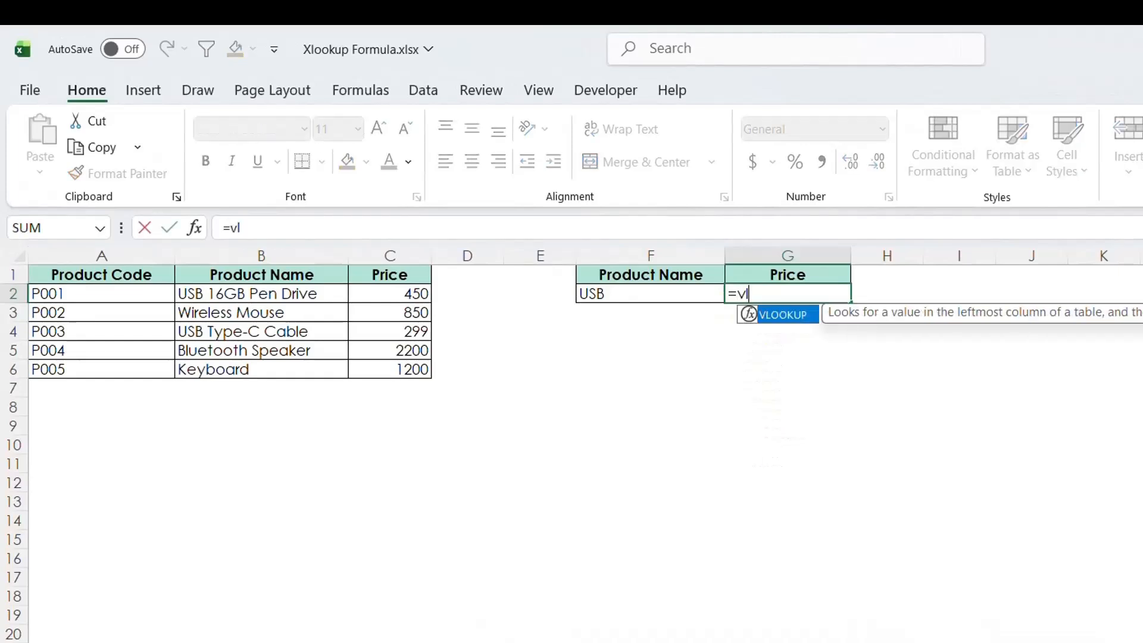
pyautogui.press('Tab')
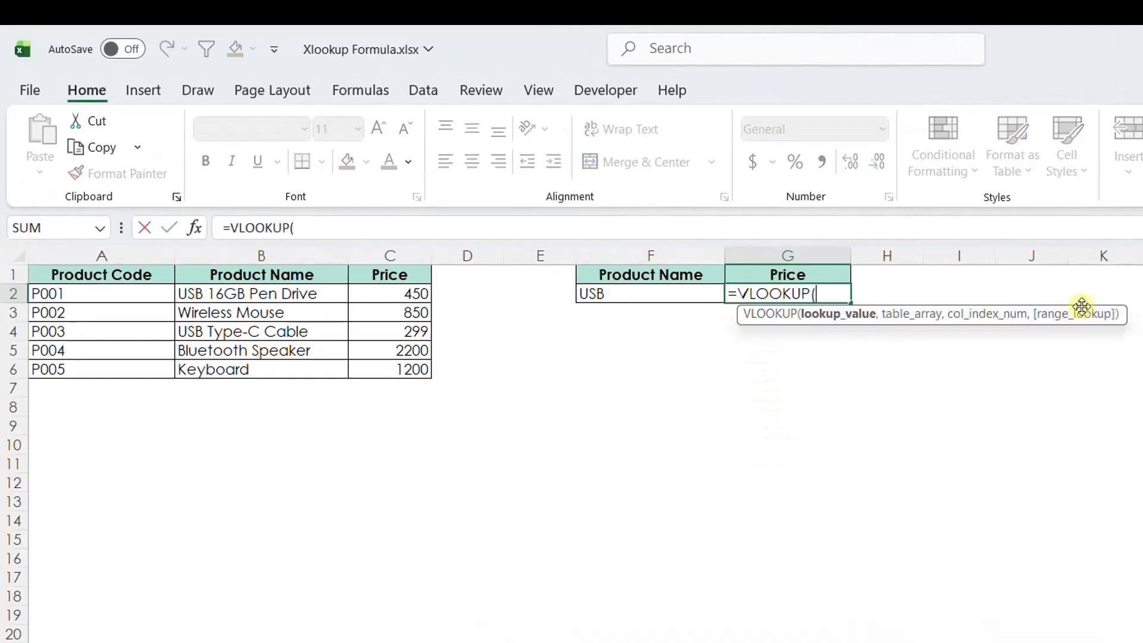
pyautogui.click(643, 293)
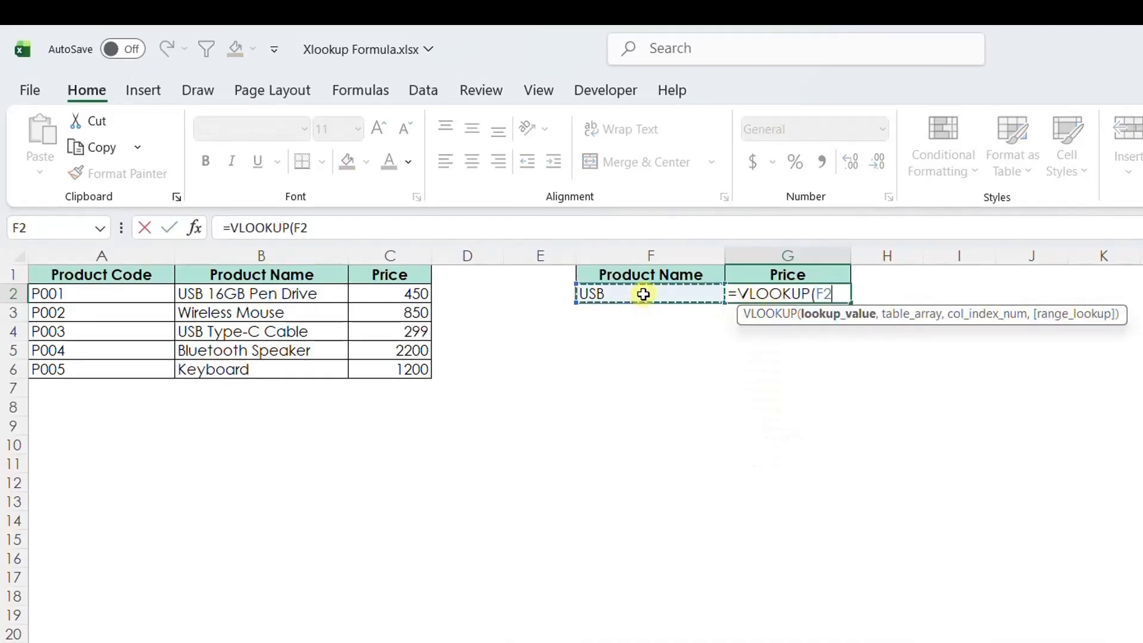
pyautogui.write('&')
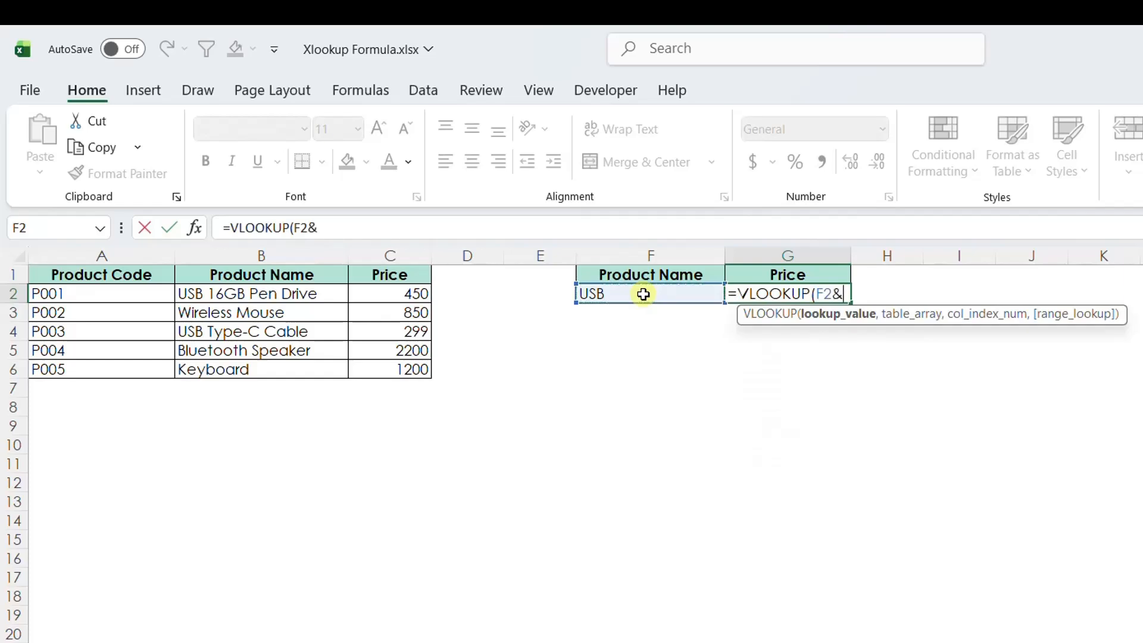
pyautogui.write('"*')
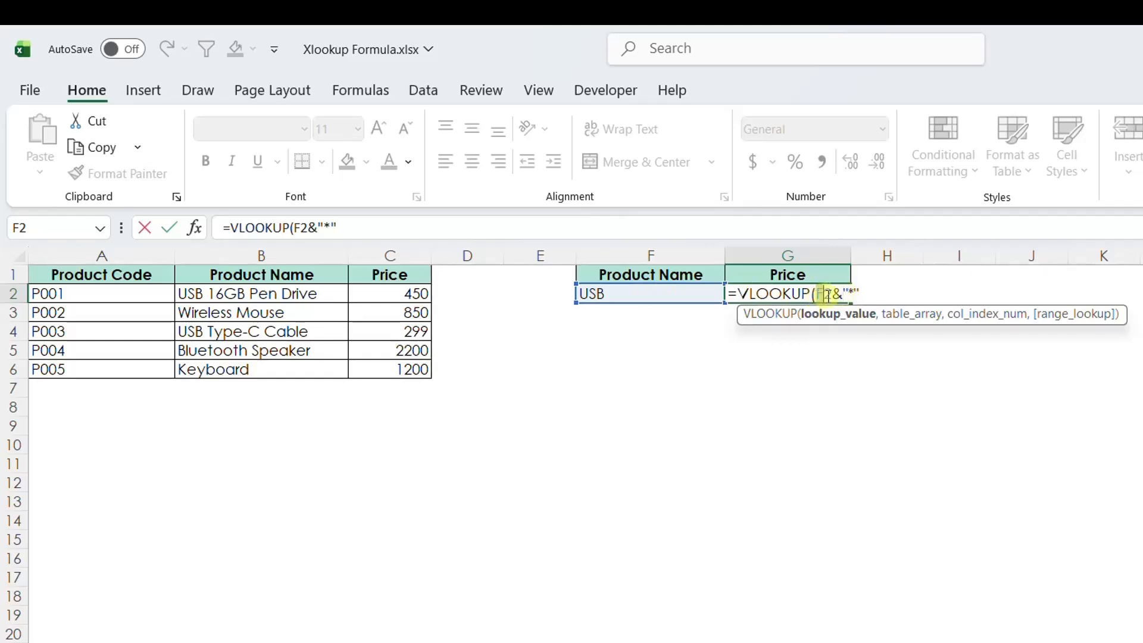
pyautogui.moveTo(816, 295); pyautogui.dragTo(844, 293)
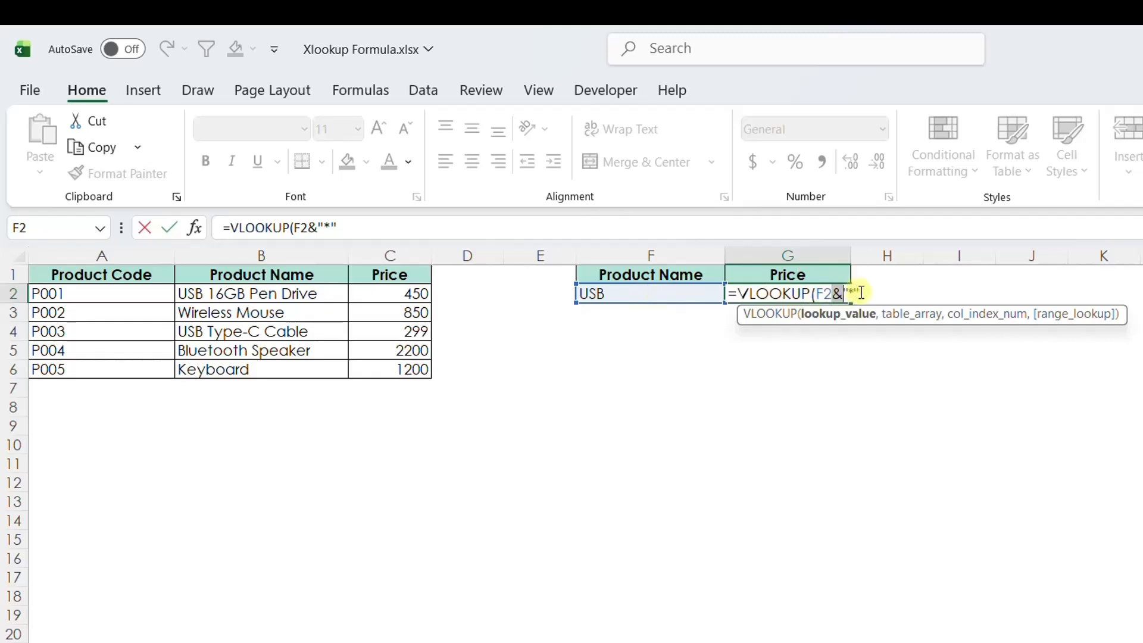
pyautogui.click(440, 232)
pyautogui.write(',')
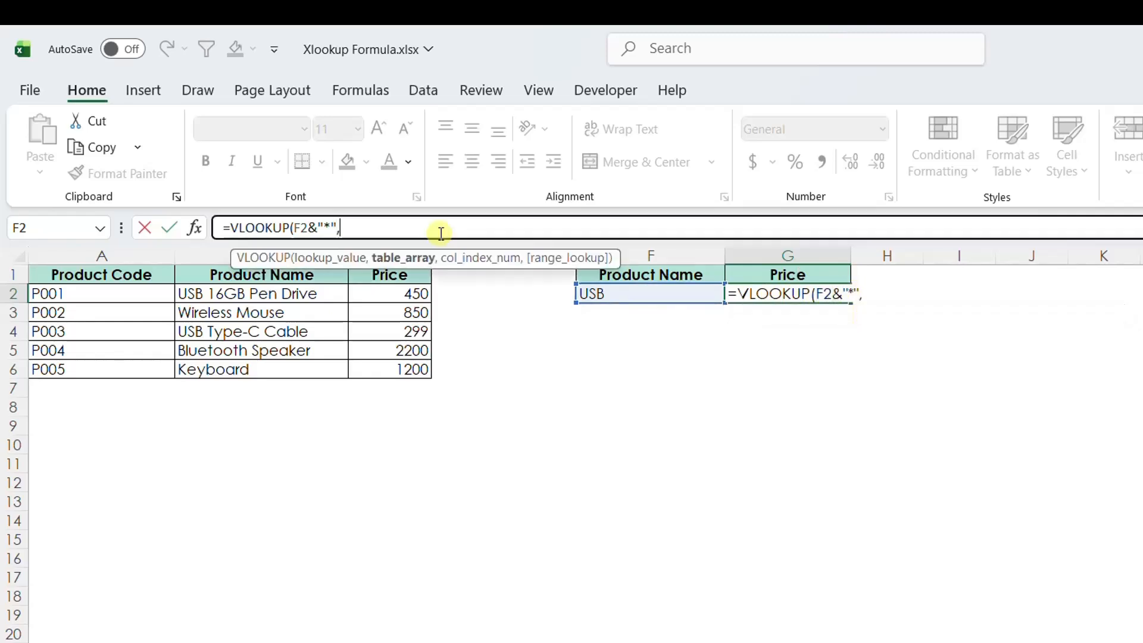
# Complete the G2 formula as =VLOOKUP(F2&"*",B1:C6,2,0) to return the price of the product matching USB.
pyautogui.moveTo(110, 275); pyautogui.dragTo(360, 359)
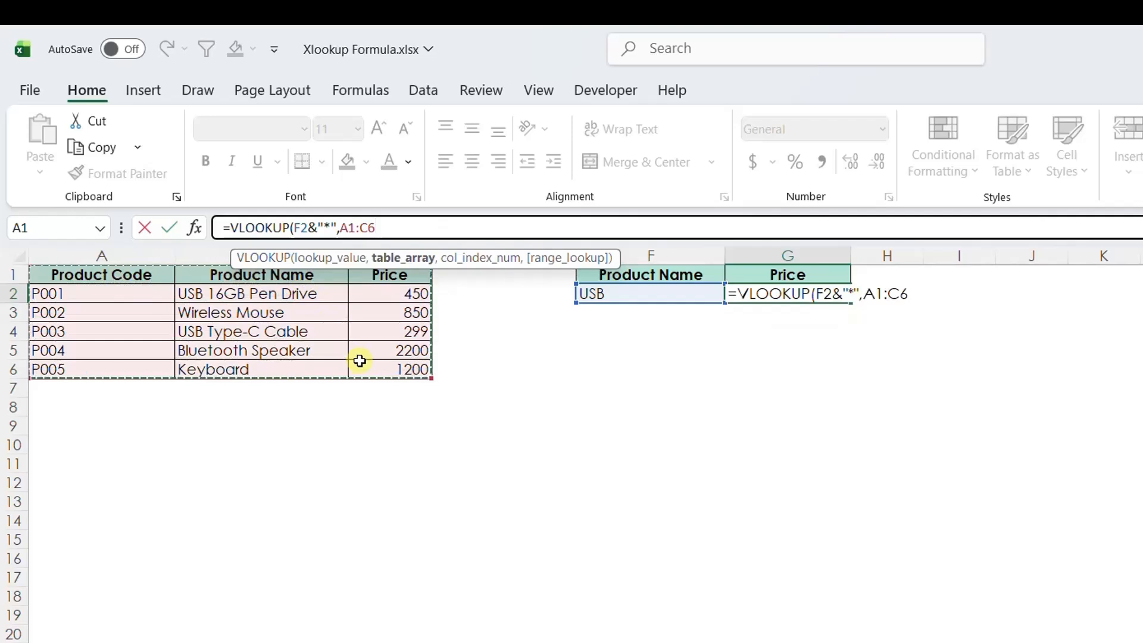
pyautogui.write(',')
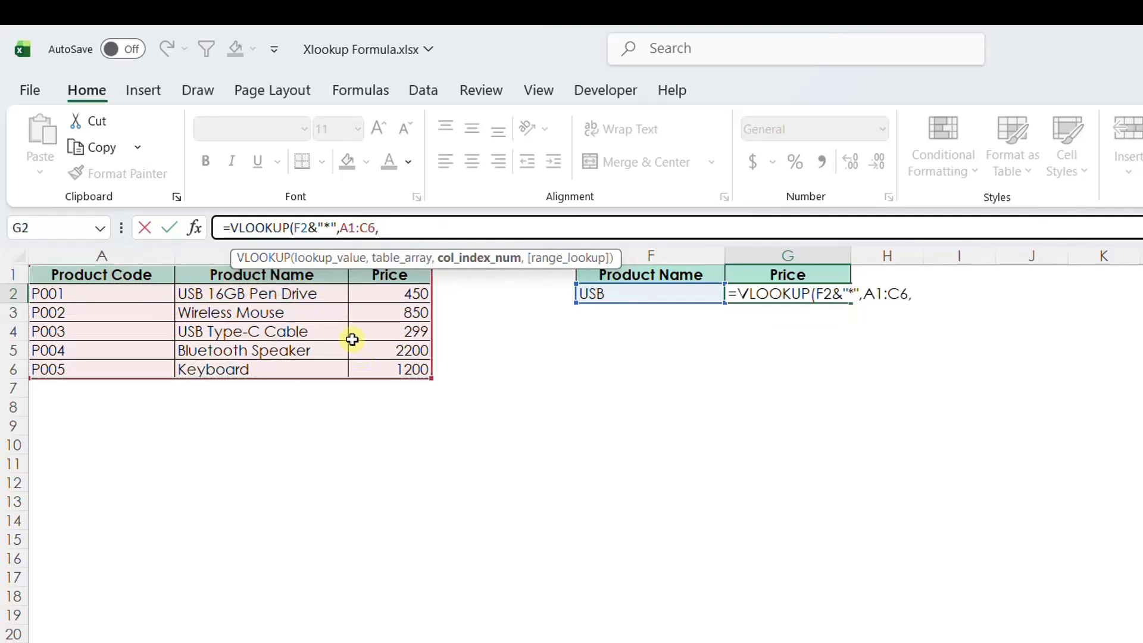
pyautogui.press('BackSpace')
pyautogui.press('BackSpace')
pyautogui.press('BackSpace')
pyautogui.press('BackSpace')
pyautogui.press('BackSpace')
pyautogui.press('BackSpace')
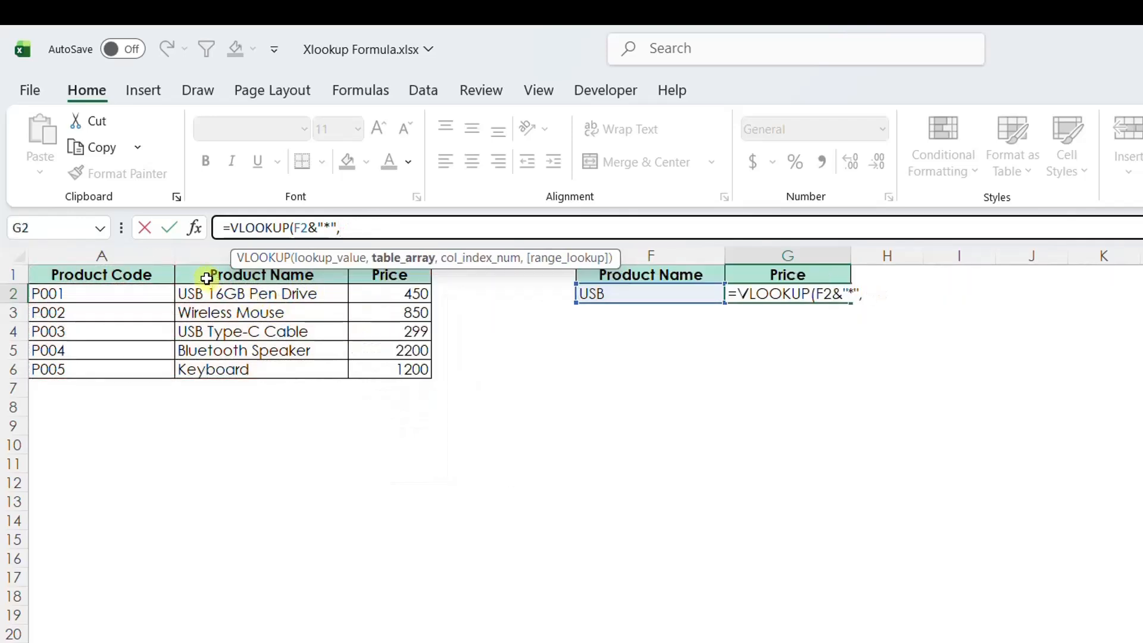
pyautogui.moveTo(207, 278); pyautogui.dragTo(392, 369)
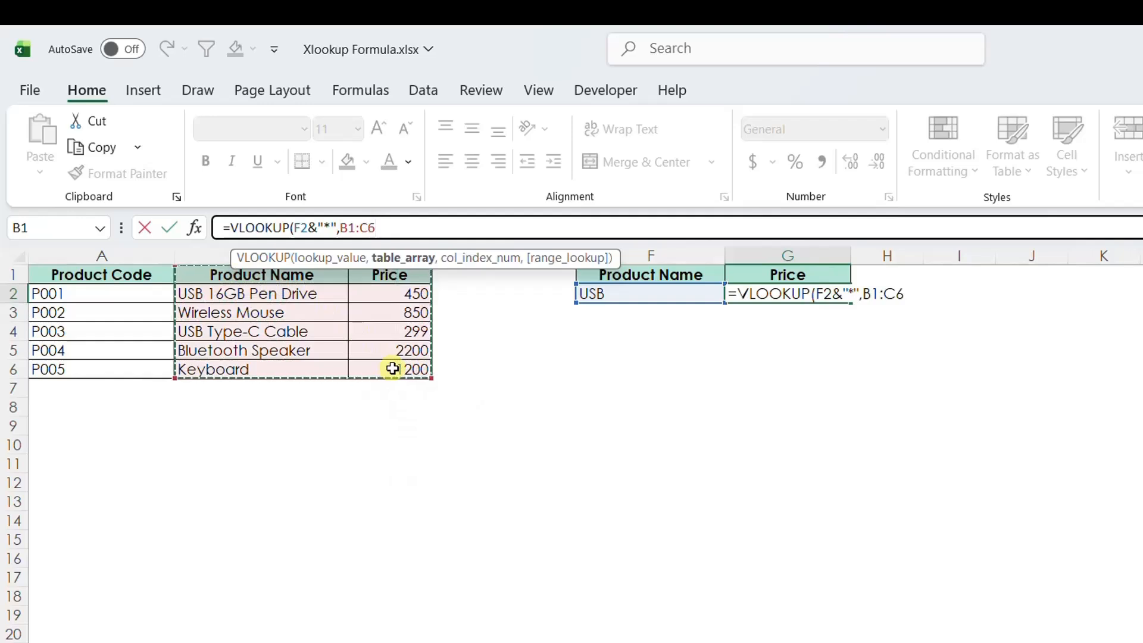
pyautogui.write(',2,0')
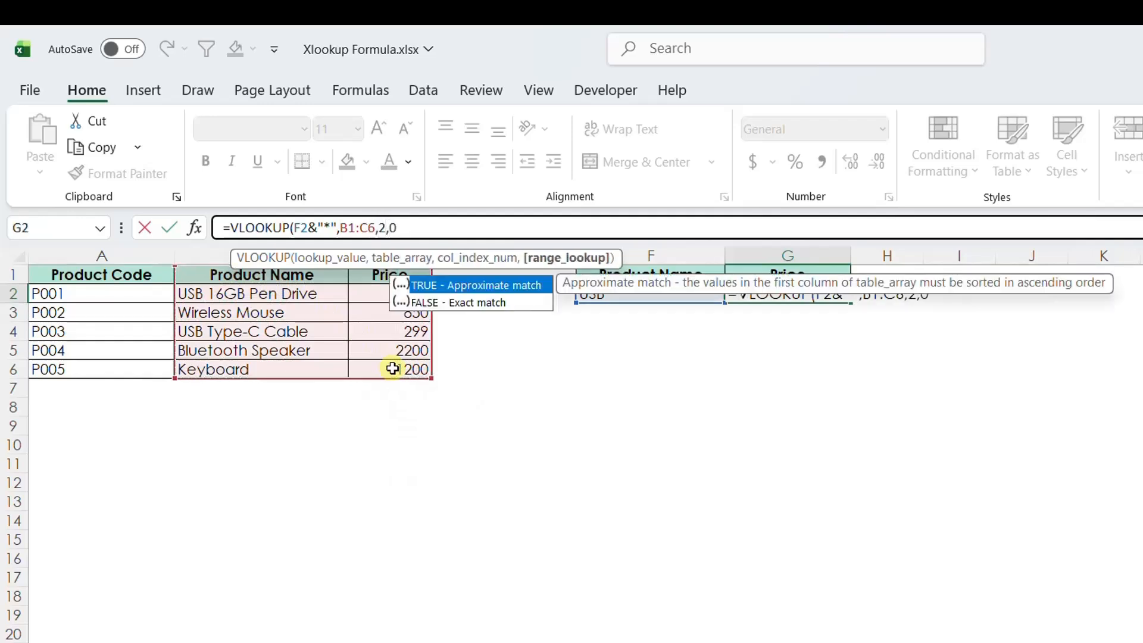
pyautogui.write(')')
pyautogui.hotkey('shift', 'Return')
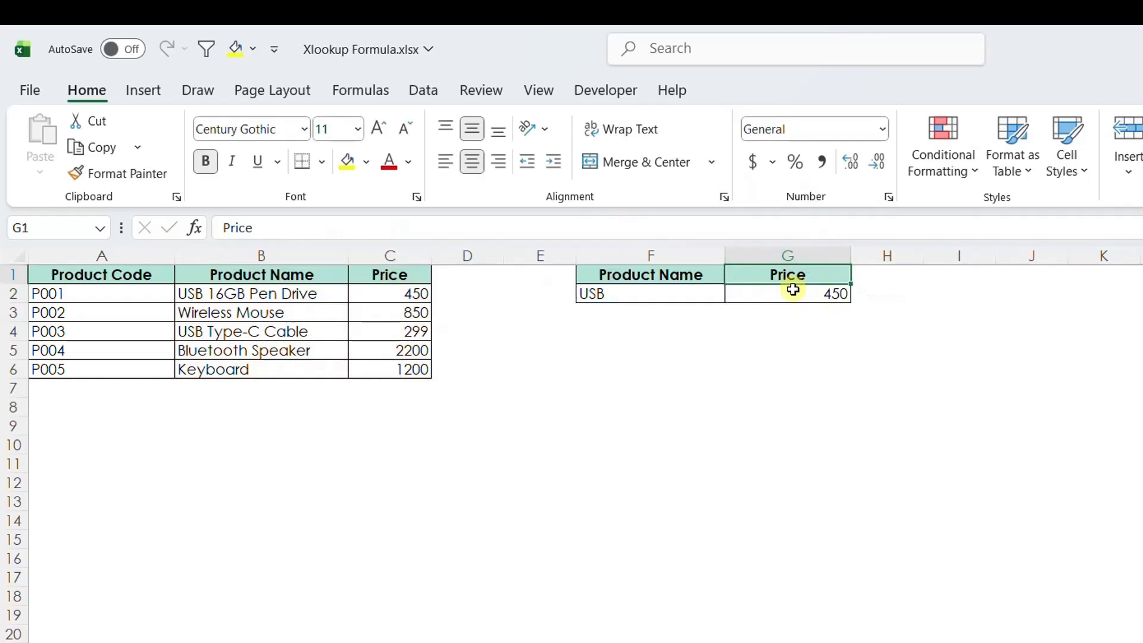
# Clear G2 and start an XLOOKUP formula there using F2&"*" as the wildcard lookup value.
pyautogui.click(638, 277)
pyautogui.click(674, 295)
pyautogui.click(790, 295)
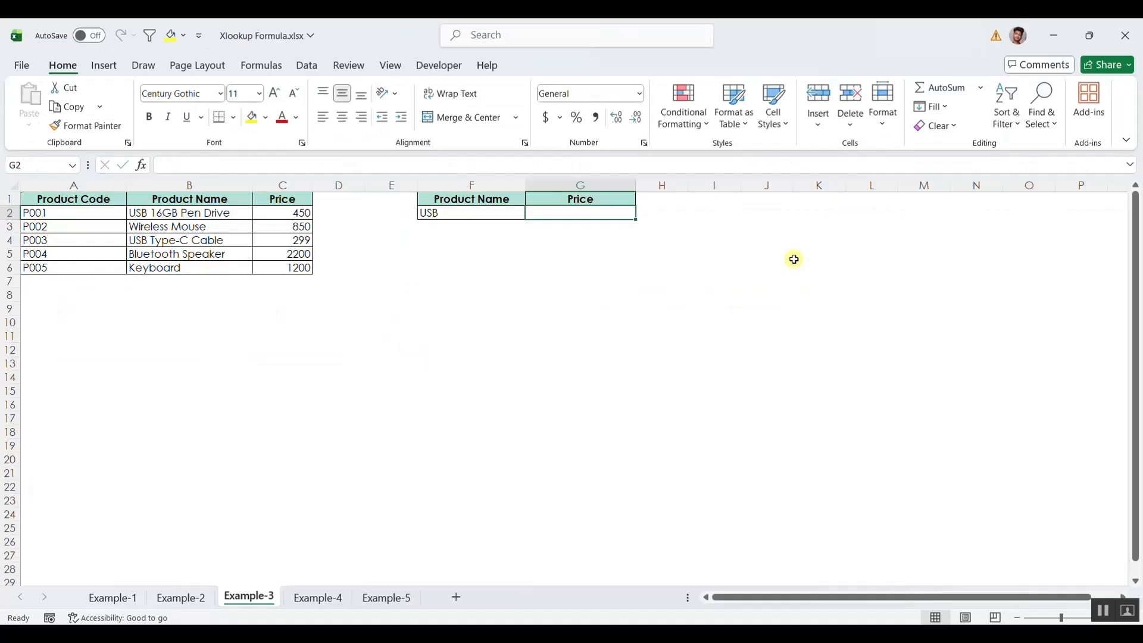
pyautogui.write('=xl')
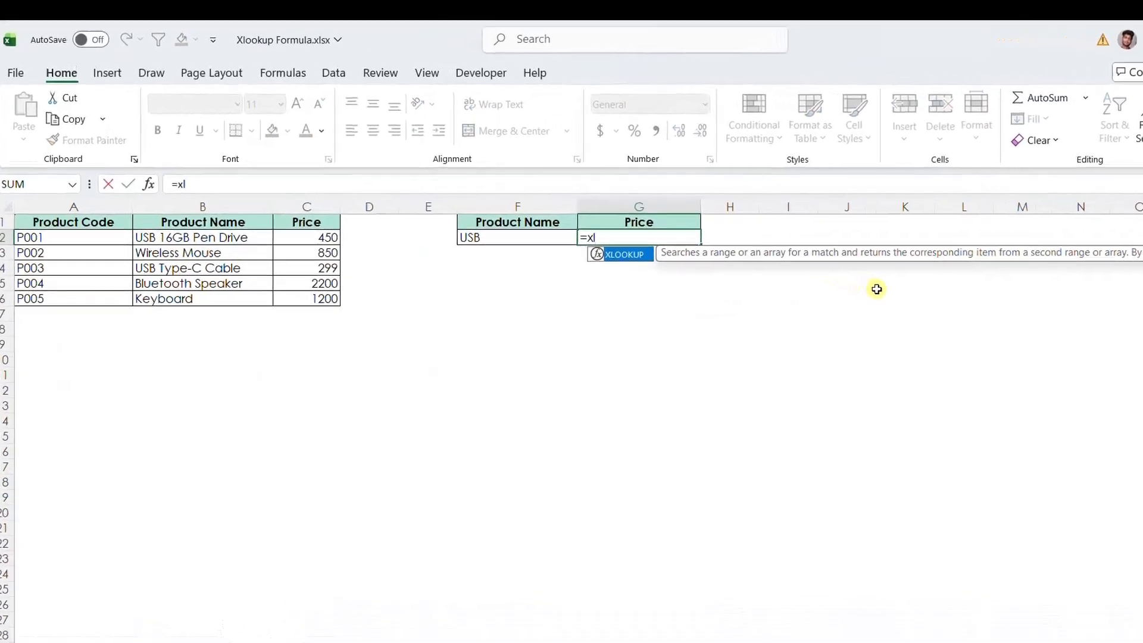
pyautogui.press('Tab')
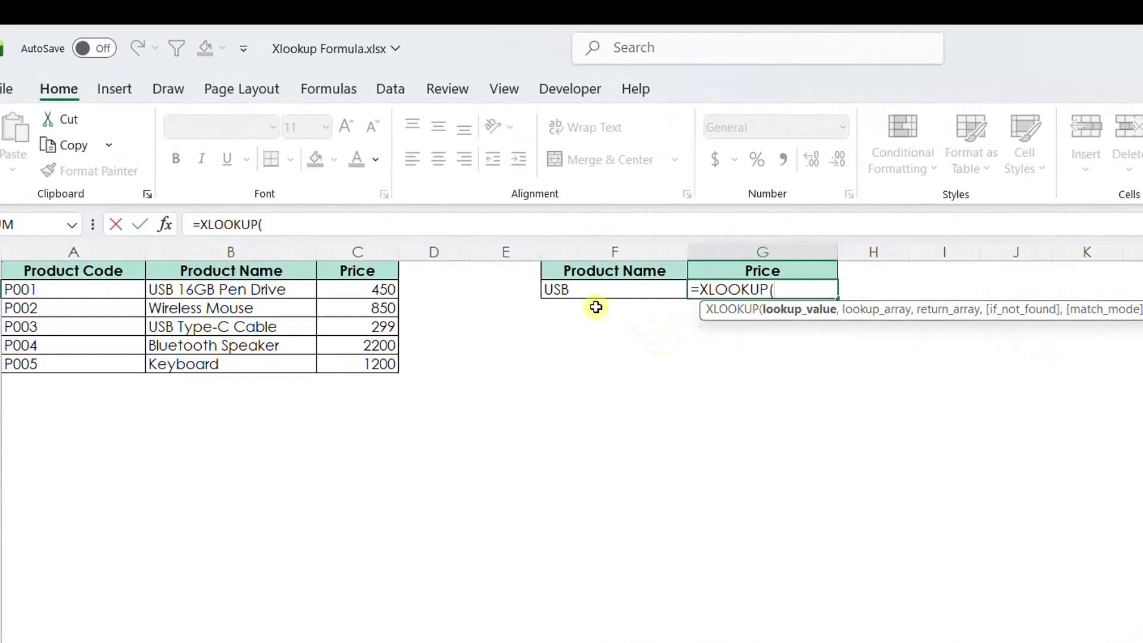
pyautogui.click(570, 289)
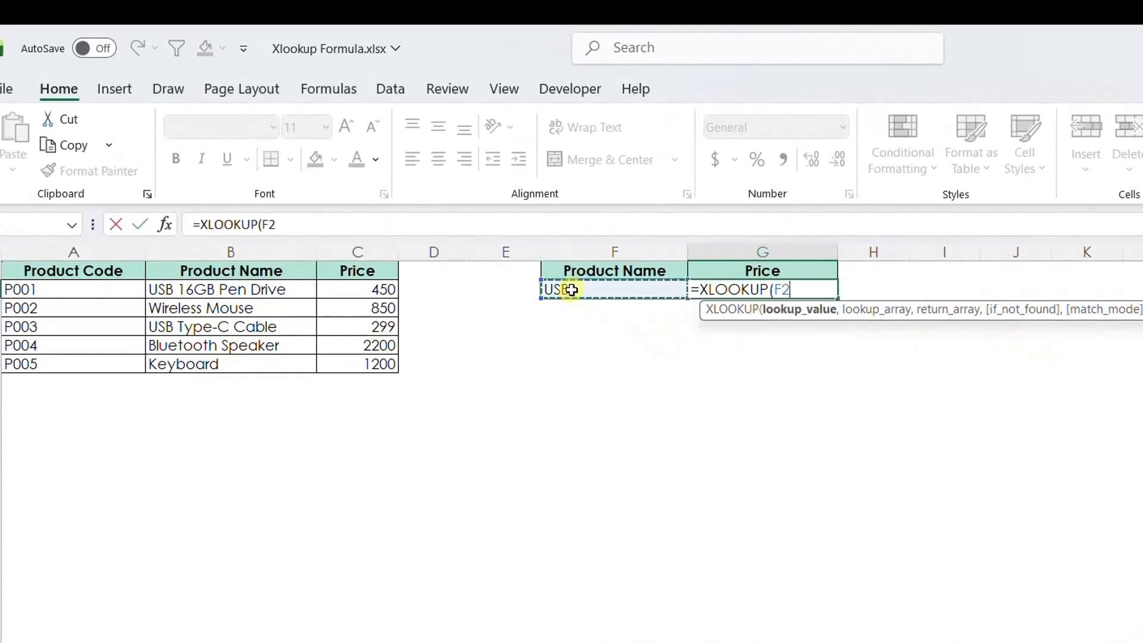
pyautogui.write('&')
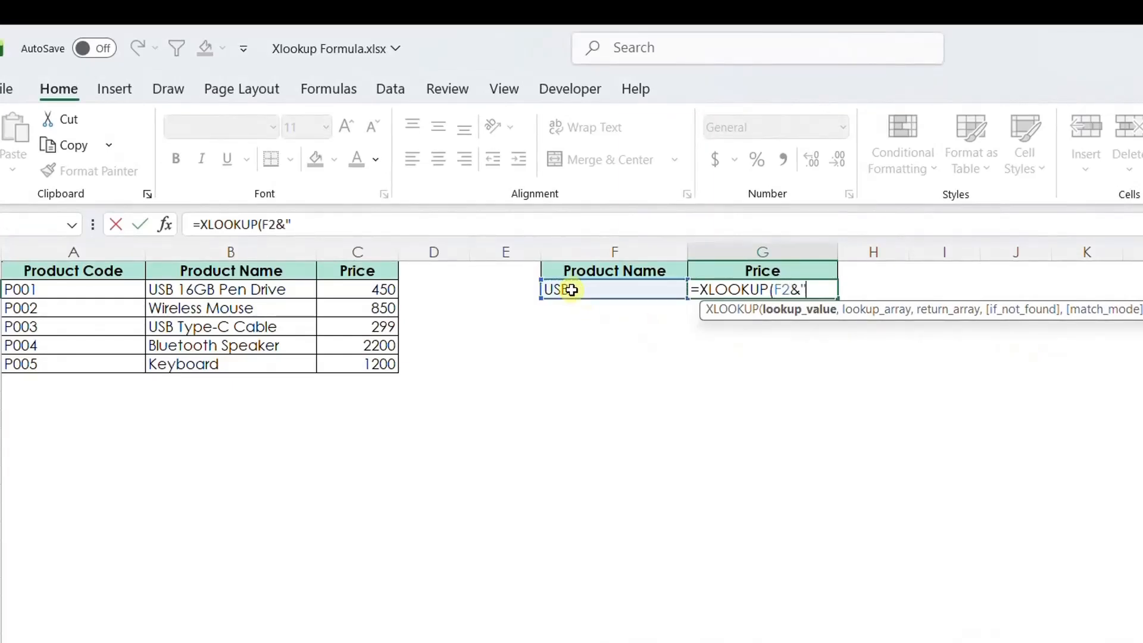
pyautogui.write('"*",')
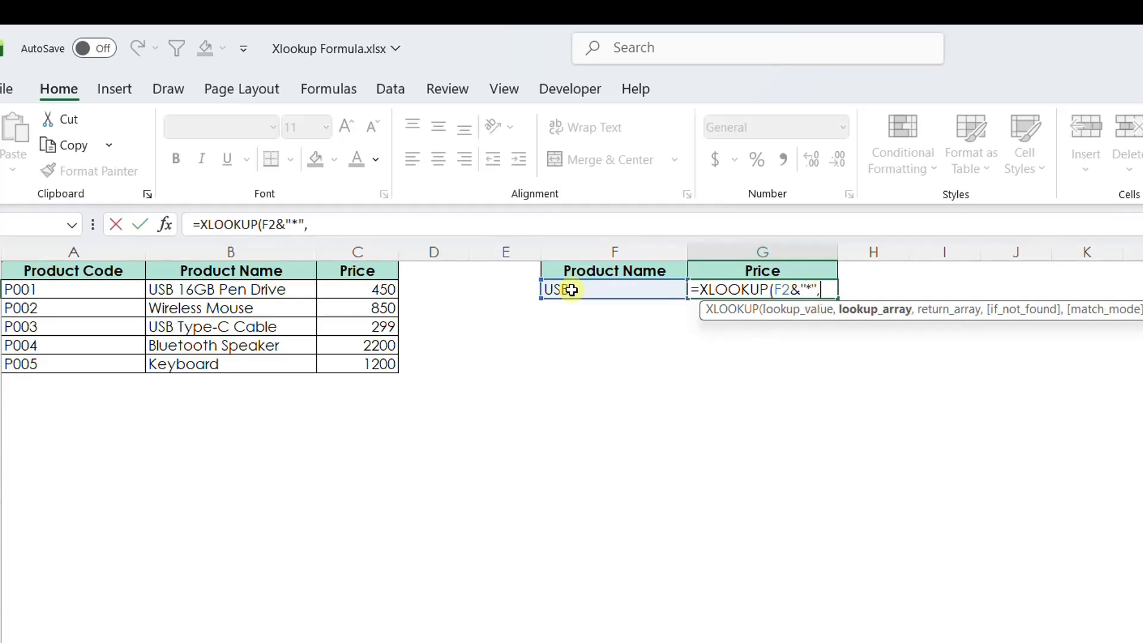
# Add B1:B6 as lookup array, C1:C6 as return array, and "Not Available" as the if-not-found text.
pyautogui.moveTo(216, 270); pyautogui.dragTo(221, 366)
pyautogui.write(',')
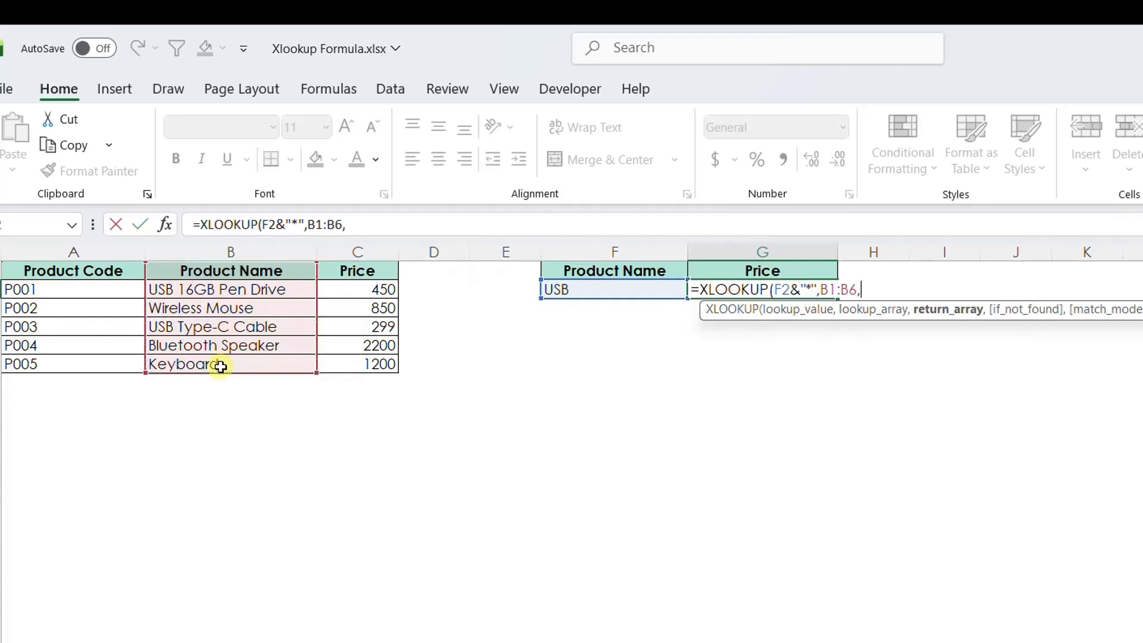
pyautogui.moveTo(364, 269); pyautogui.dragTo(364, 364)
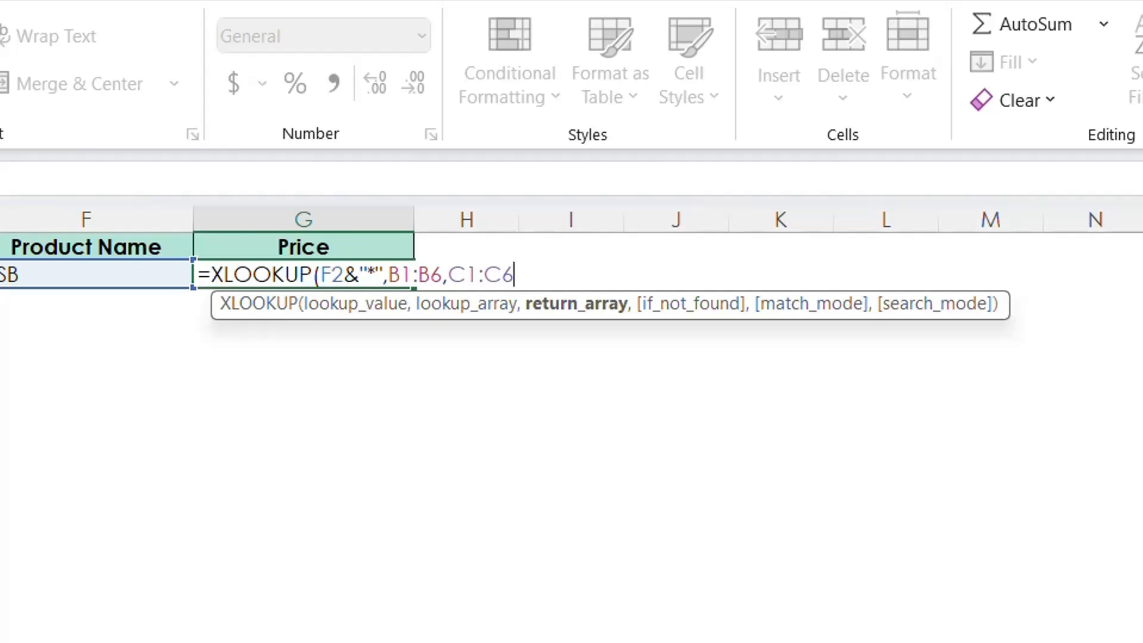
pyautogui.write(',"')
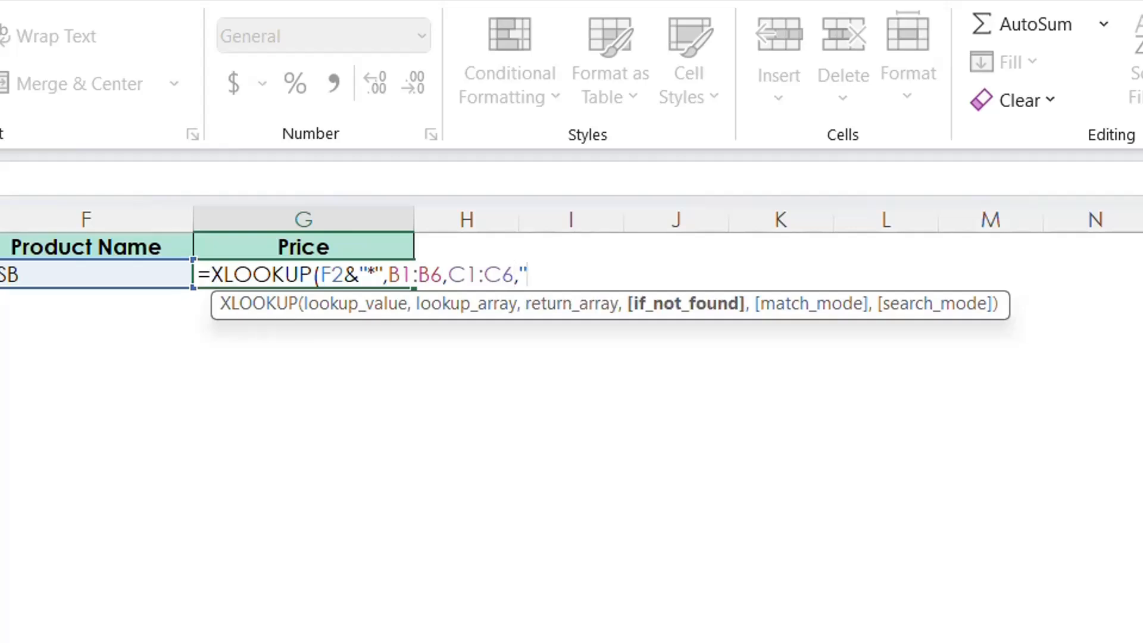
pyautogui.write('Not Ava')
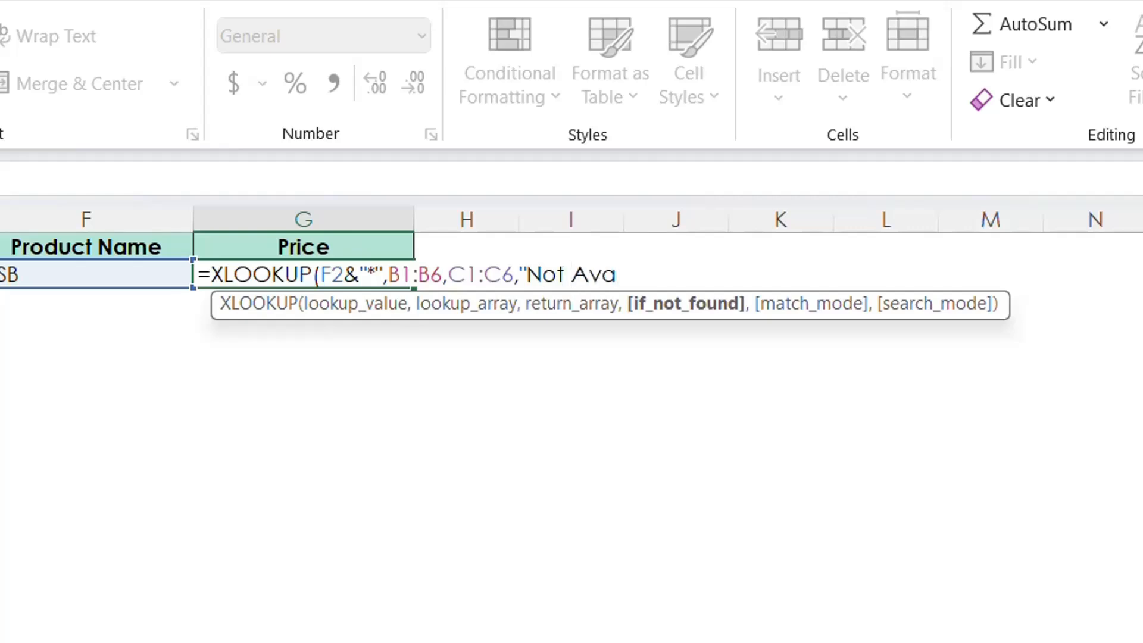
pyautogui.write('ilable",')
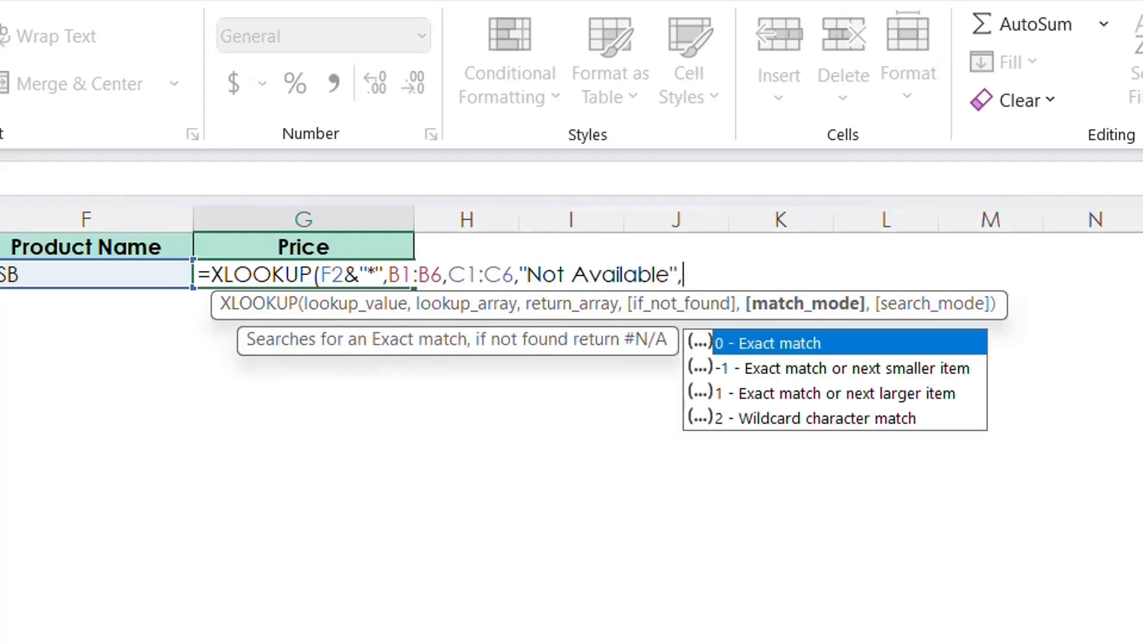
# Choose match mode 2 - Wildcard character match, close the XLOOKUP formula and enter it.
pyautogui.press('Down')
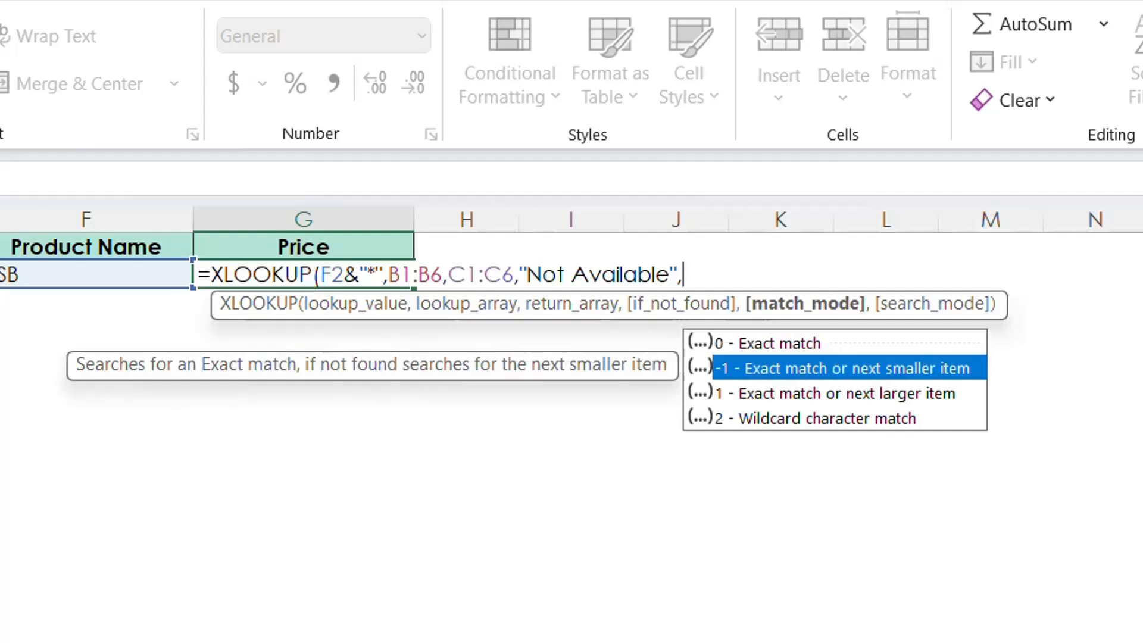
pyautogui.press('Down')
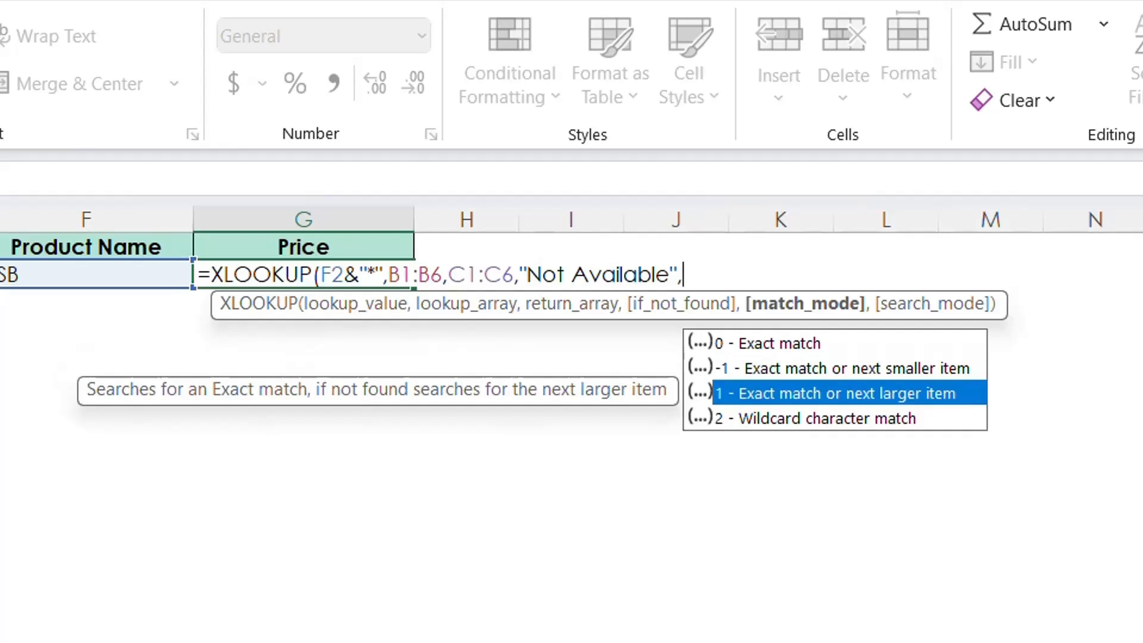
pyautogui.press('Down')
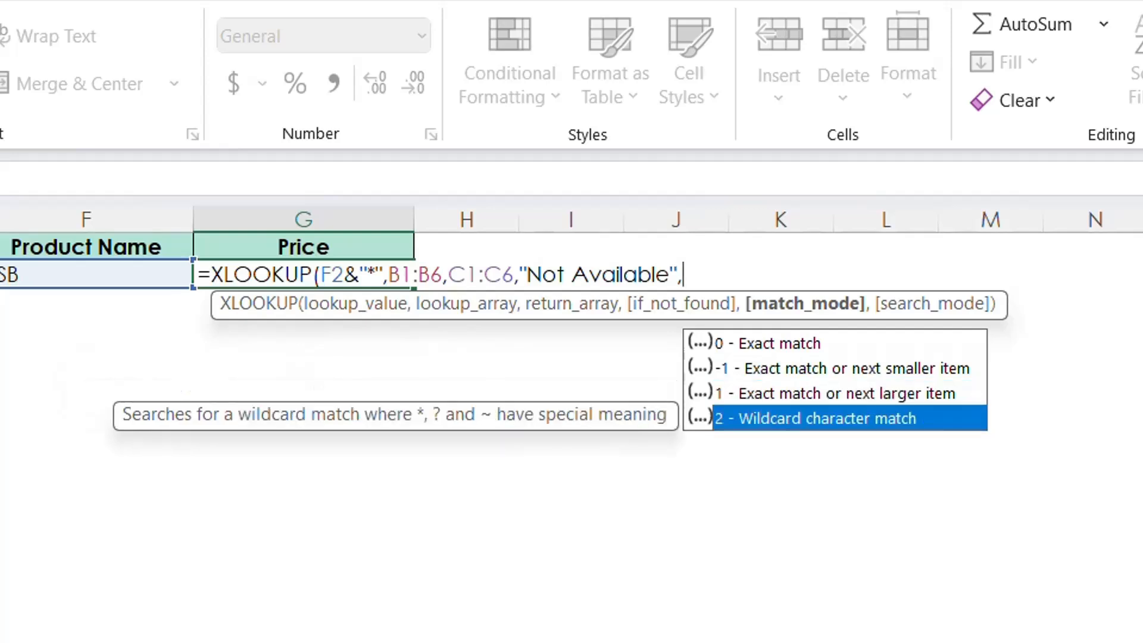
pyautogui.press('Tab')
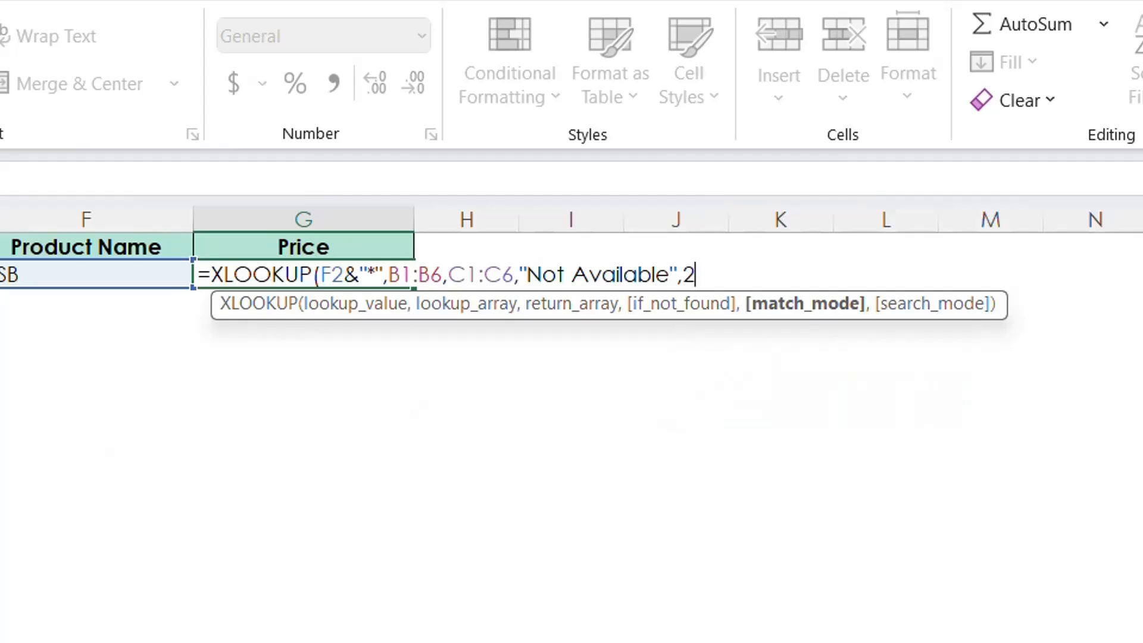
pyautogui.write(')')
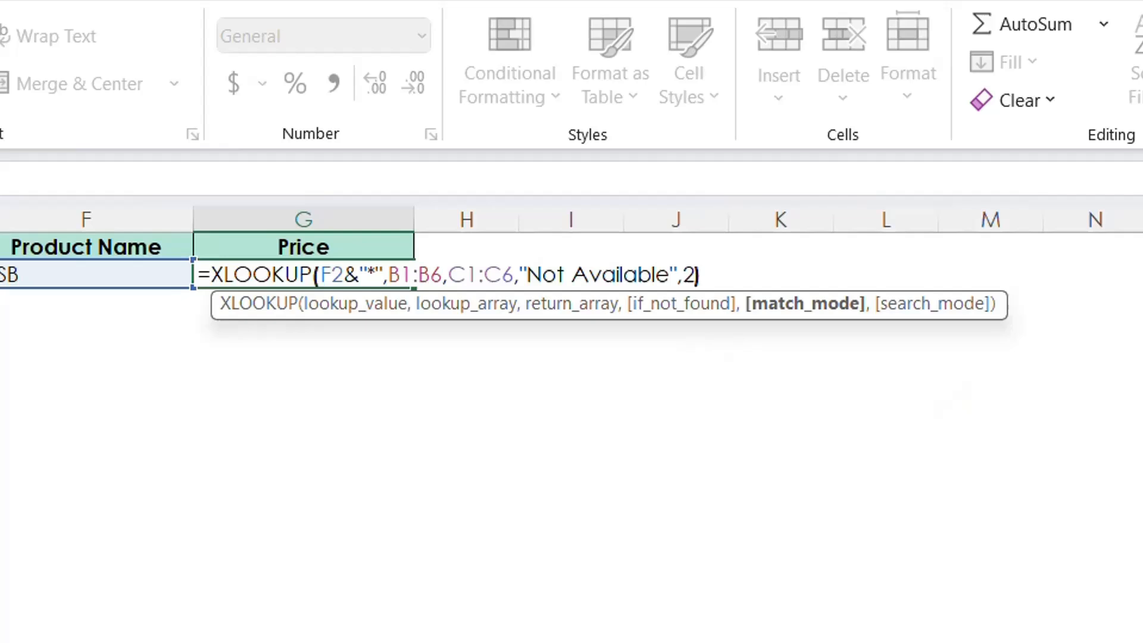
pyautogui.press('Return')
pyautogui.press('Up')
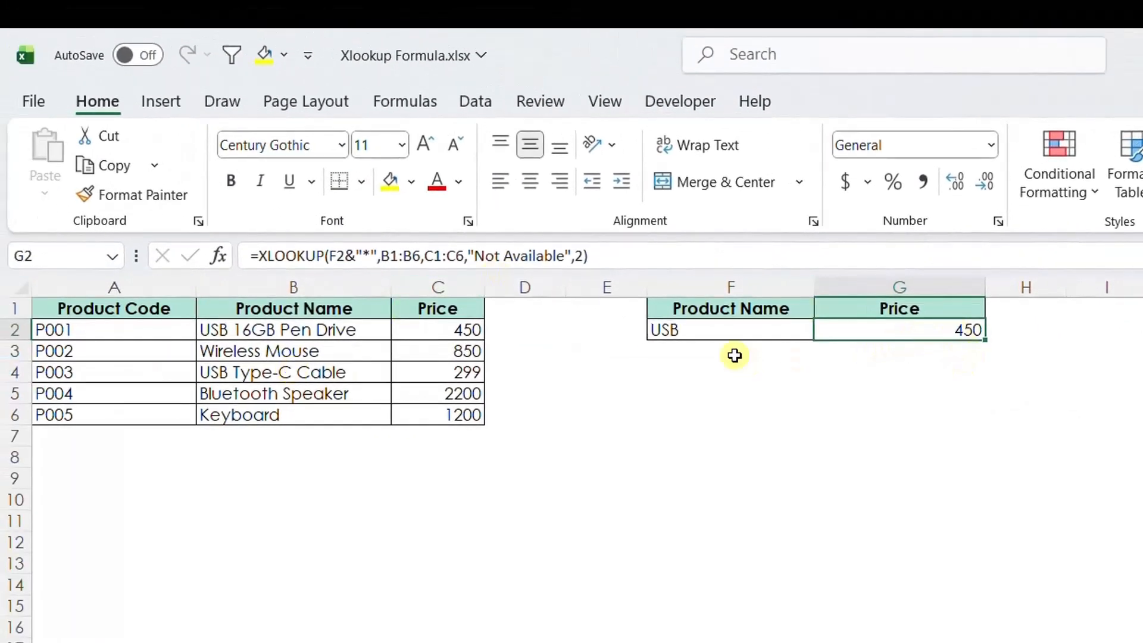
# Change the product name in F2 to pen to test the XLOOKUP result.
pyautogui.click(699, 327)
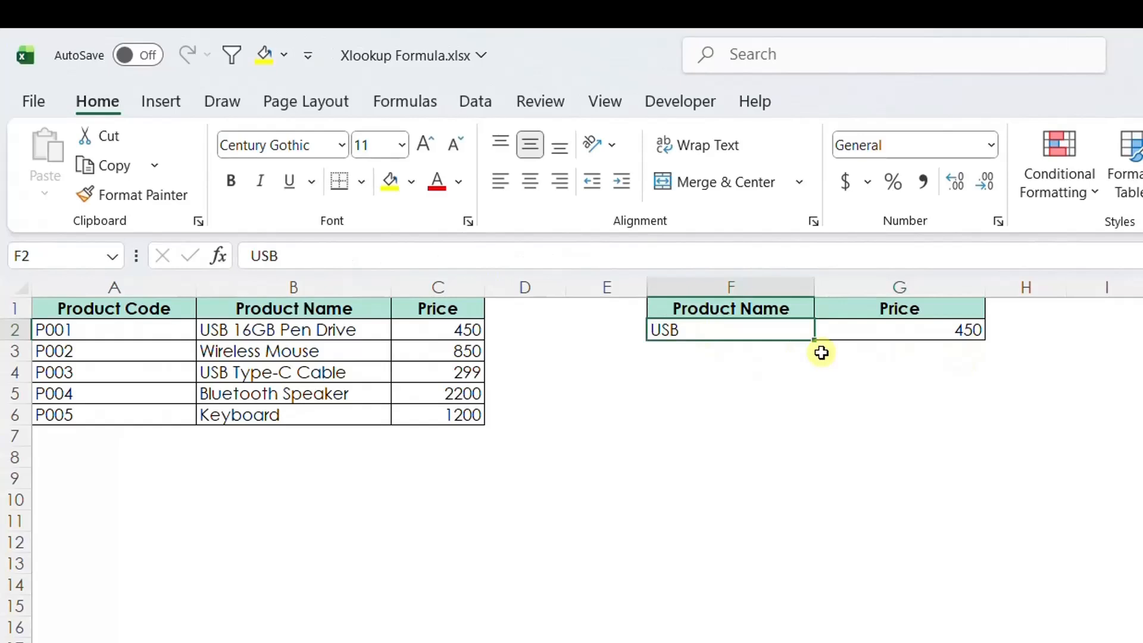
pyautogui.write('pe')
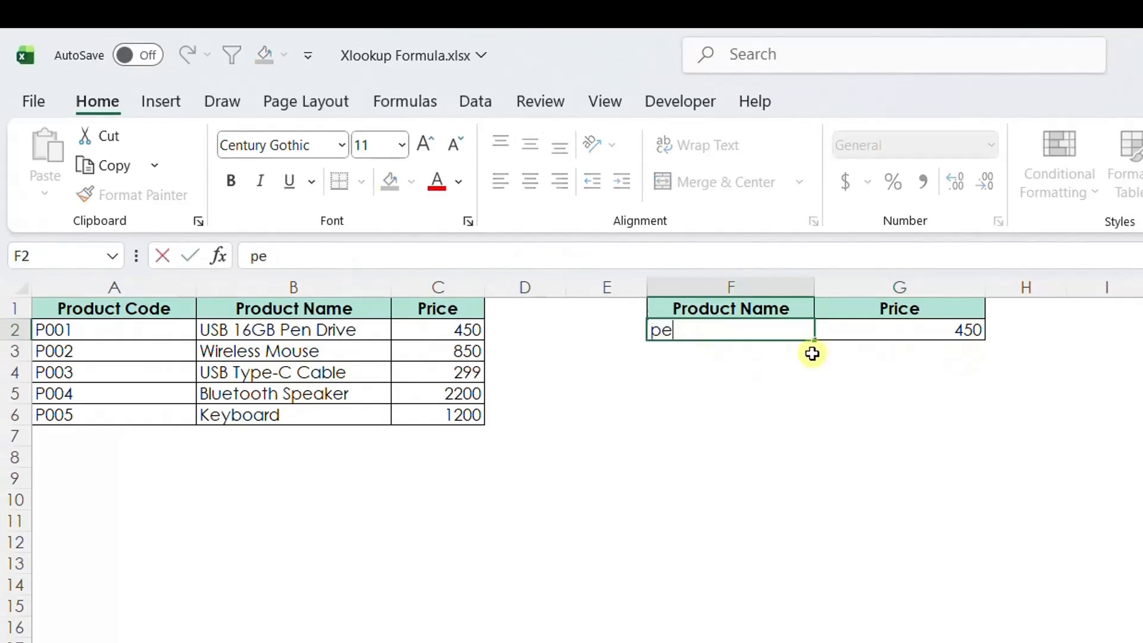
pyautogui.write('n')
pyautogui.press('Return')
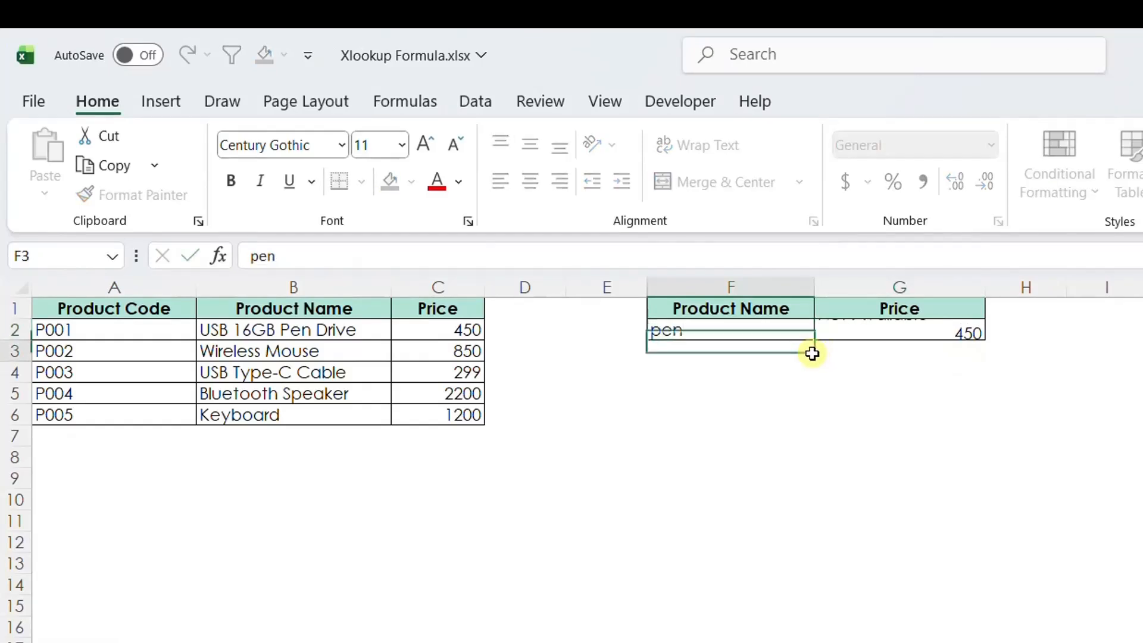
pyautogui.press('Up')
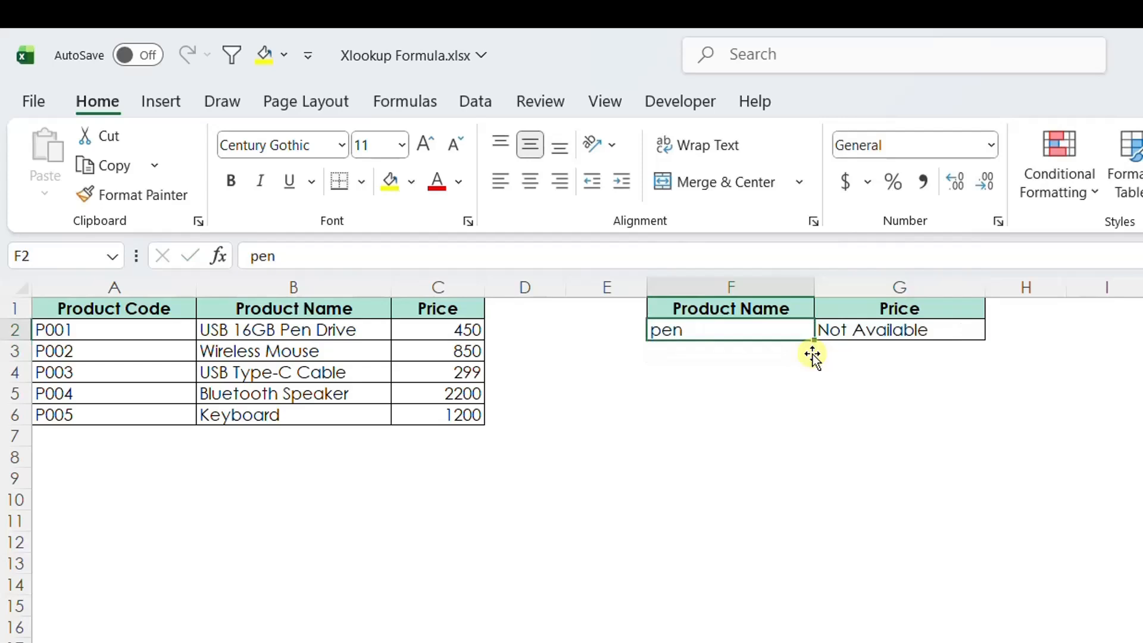
pyautogui.press('Right')
pyautogui.press('Left')
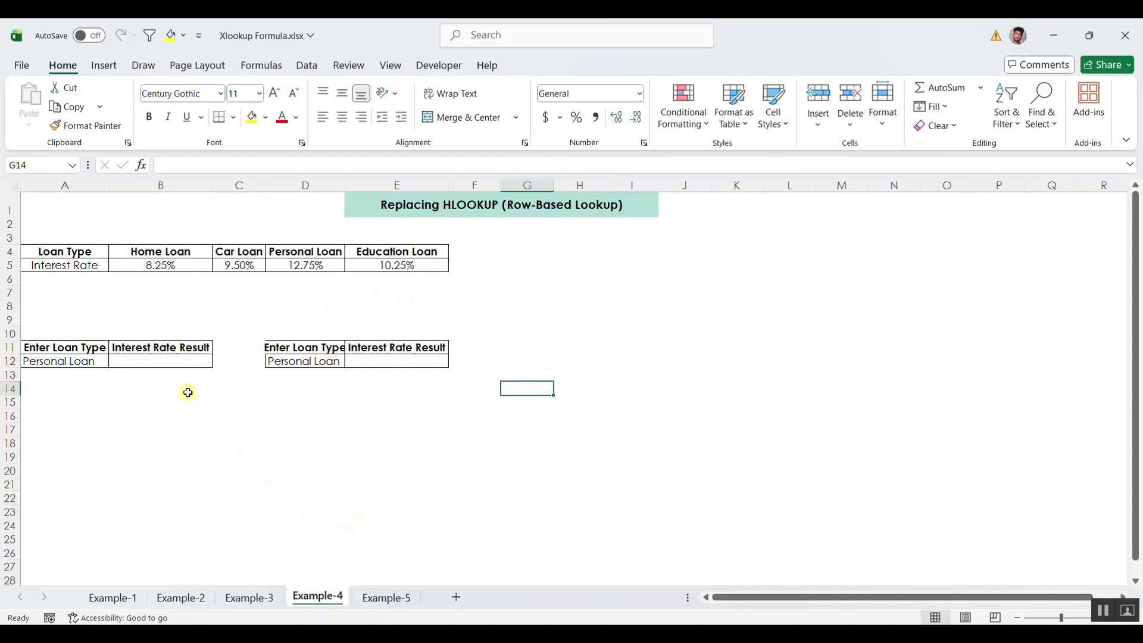
# Examine the Example-4 sheet's loan type headers and interest rates across the row-based table.
pyautogui.click(75, 302)
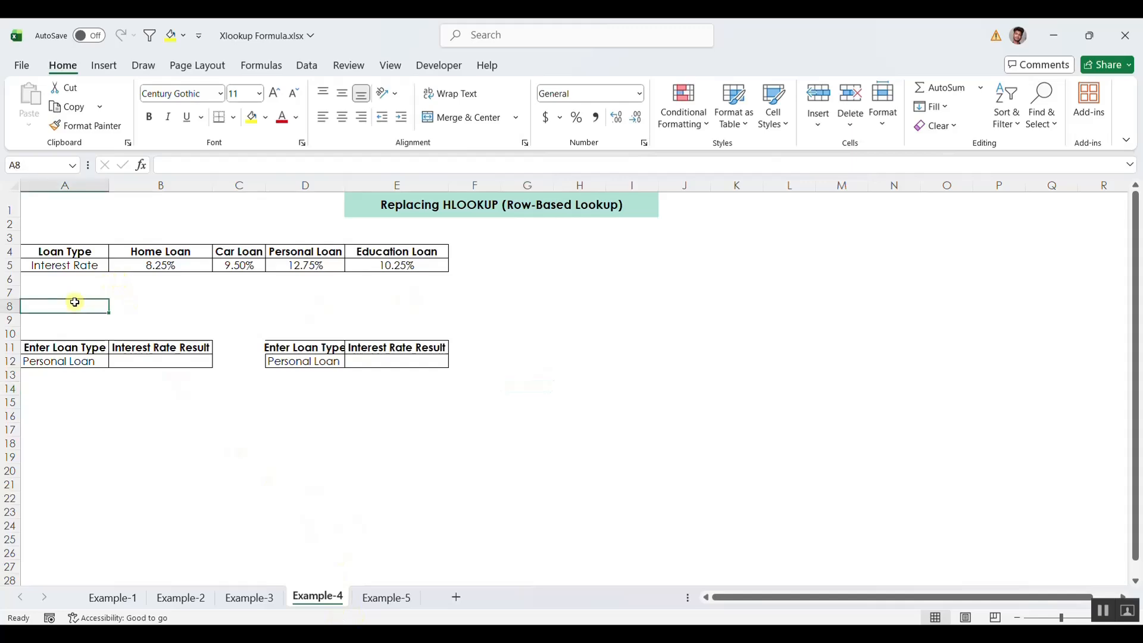
pyautogui.click(81, 248)
pyautogui.moveTo(81, 248); pyautogui.dragTo(394, 252)
pyautogui.click(166, 251)
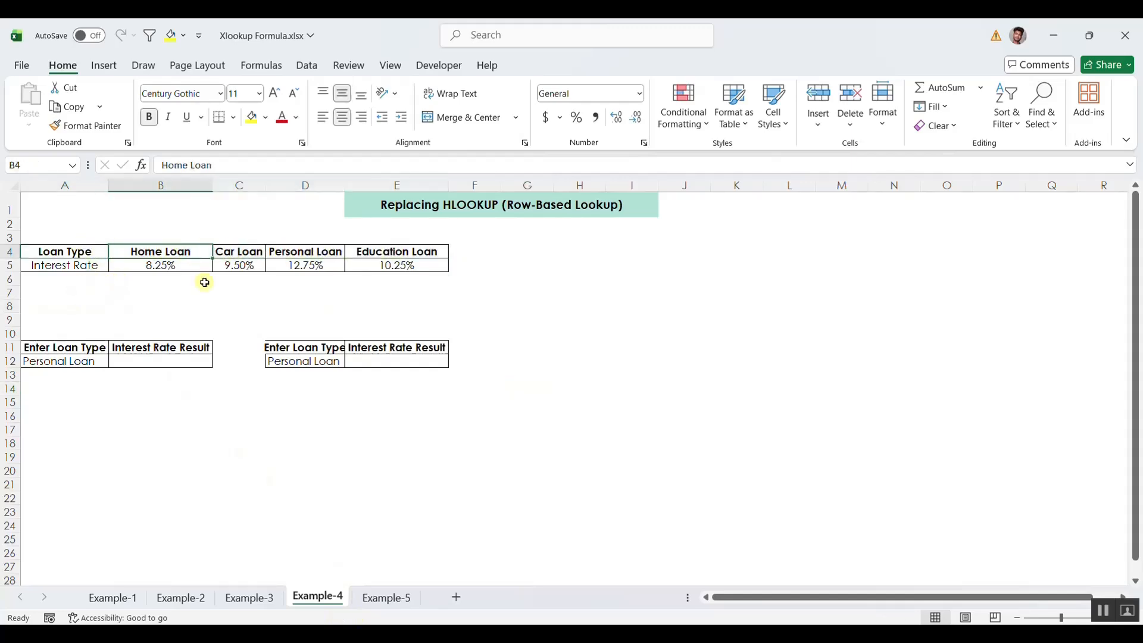
pyautogui.click(253, 253)
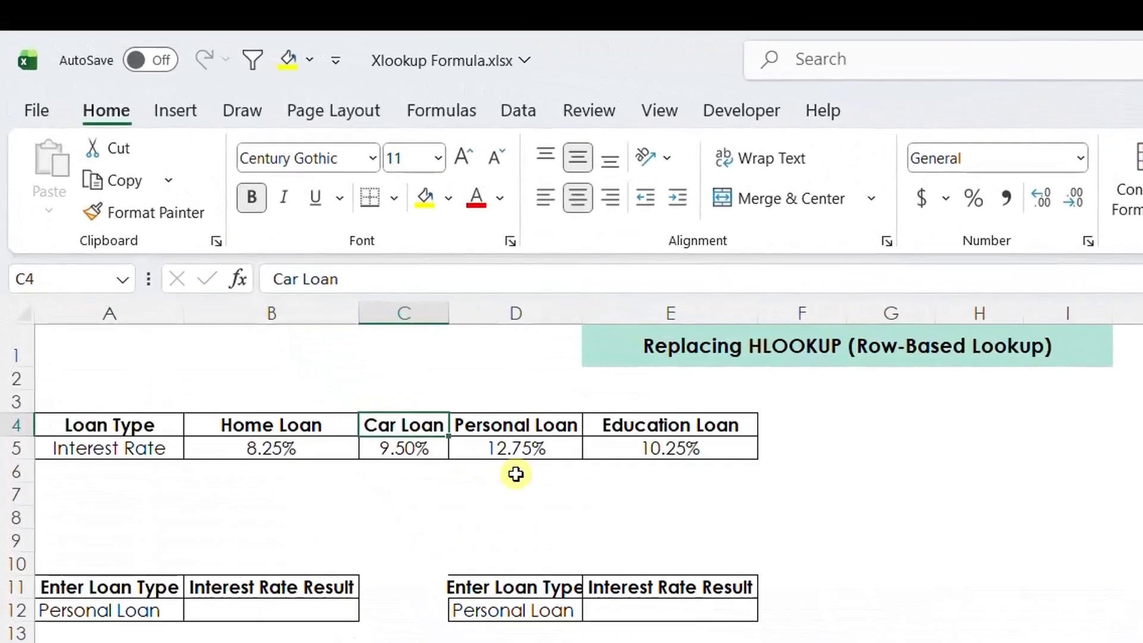
pyautogui.click(518, 425)
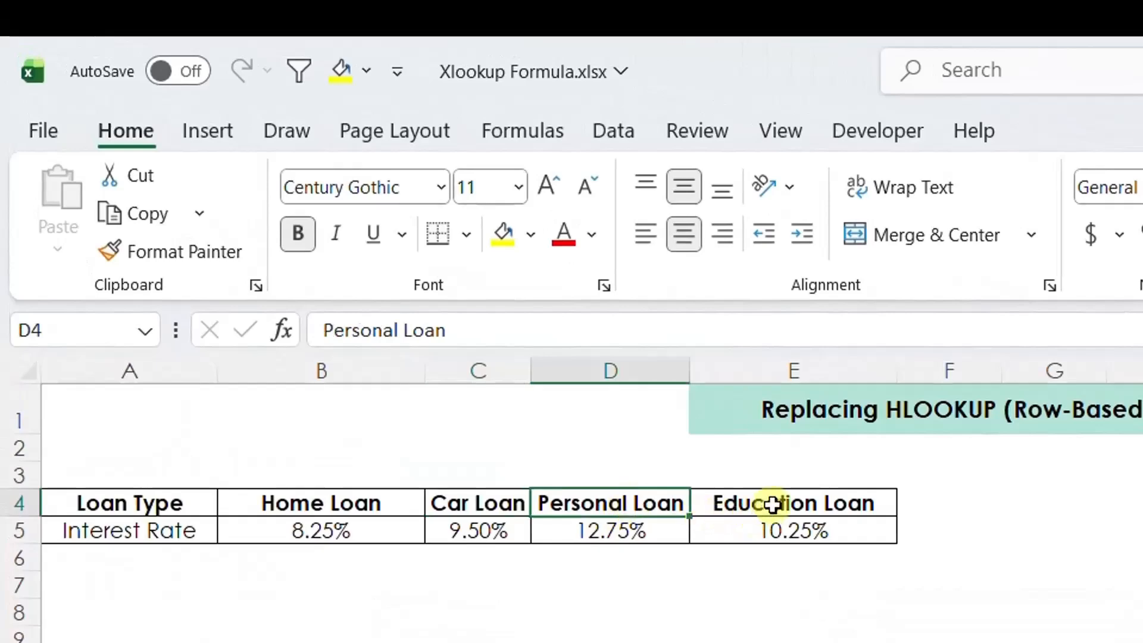
pyautogui.click(671, 426)
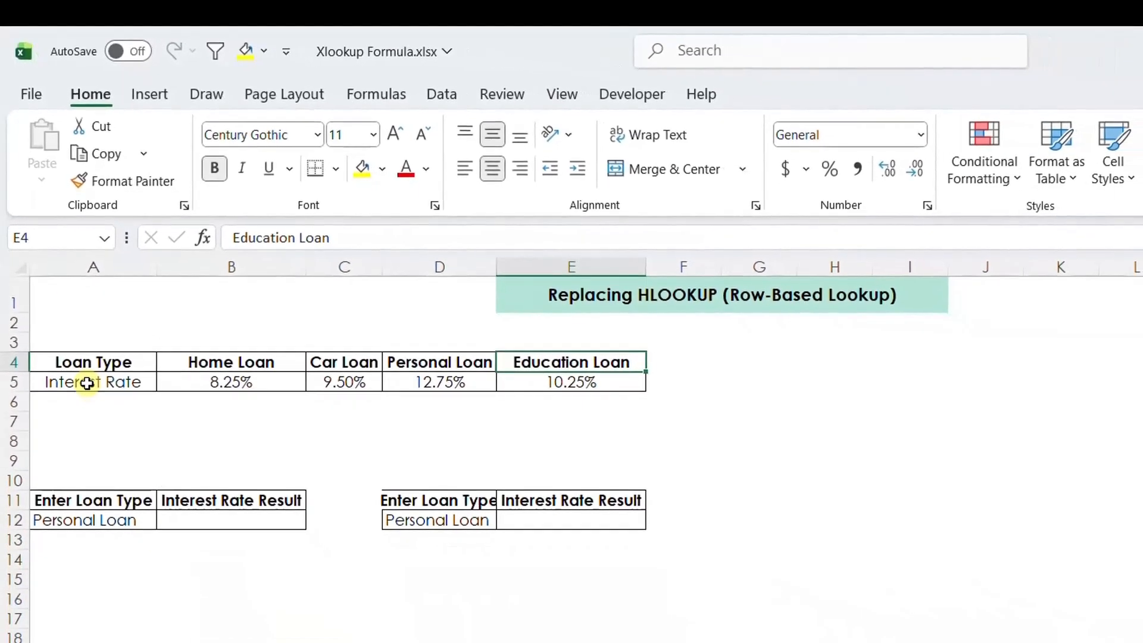
pyautogui.click(88, 383)
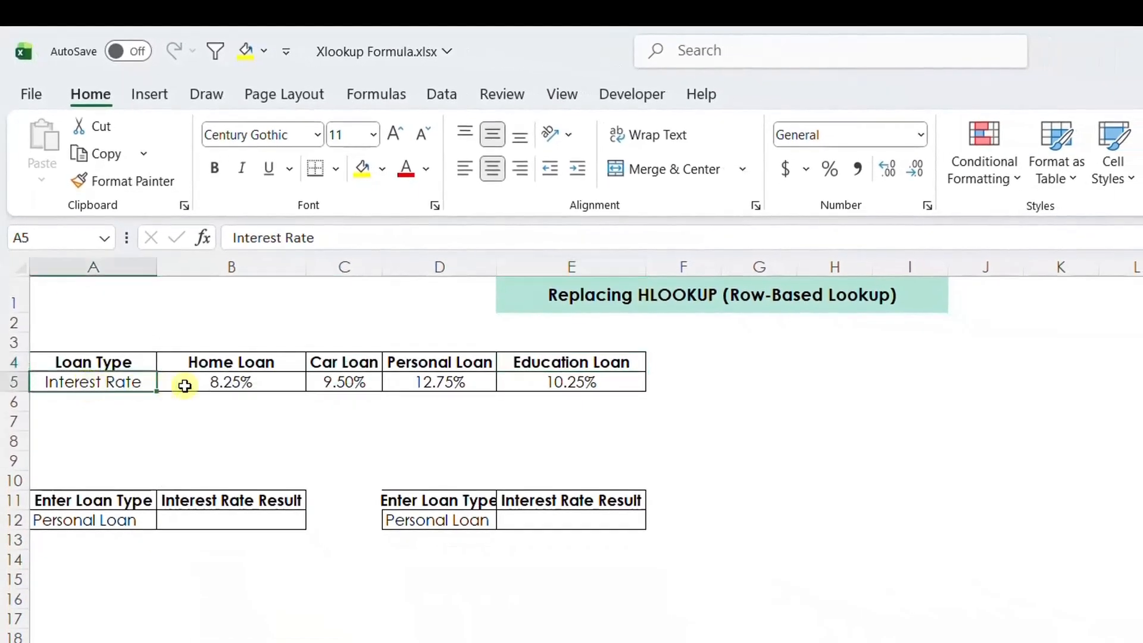
pyautogui.click(197, 383)
pyautogui.click(357, 382)
pyautogui.click(396, 384)
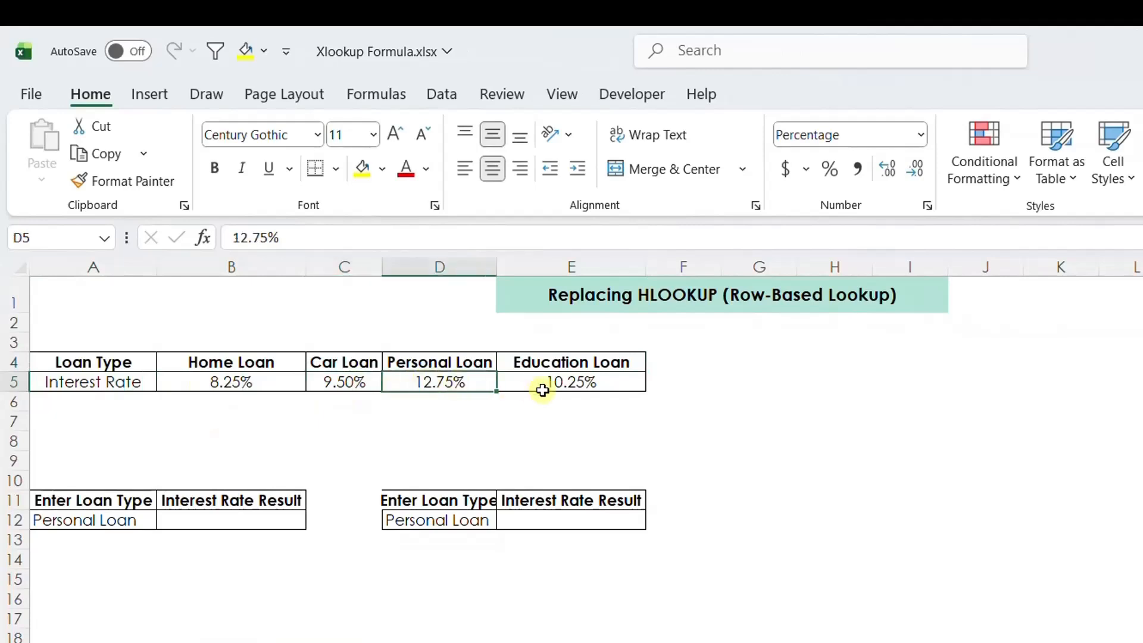
pyautogui.click(572, 383)
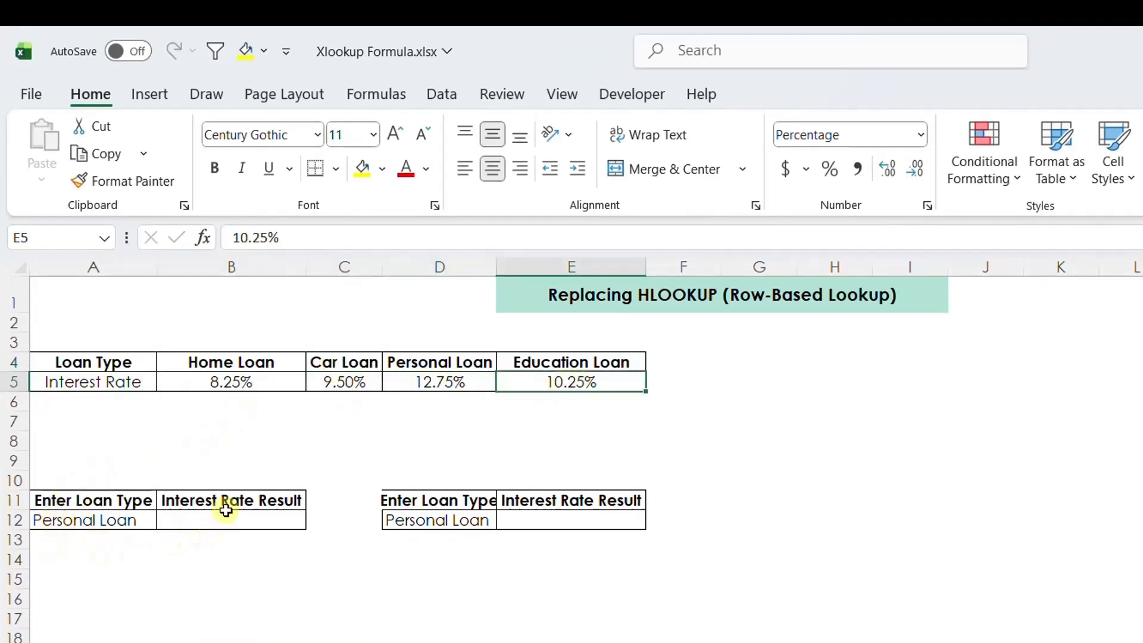
# Begin an HLOOKUP formula in B12 using A12 as the lookup value and A4:E5 as the table array.
pyautogui.click(104, 522)
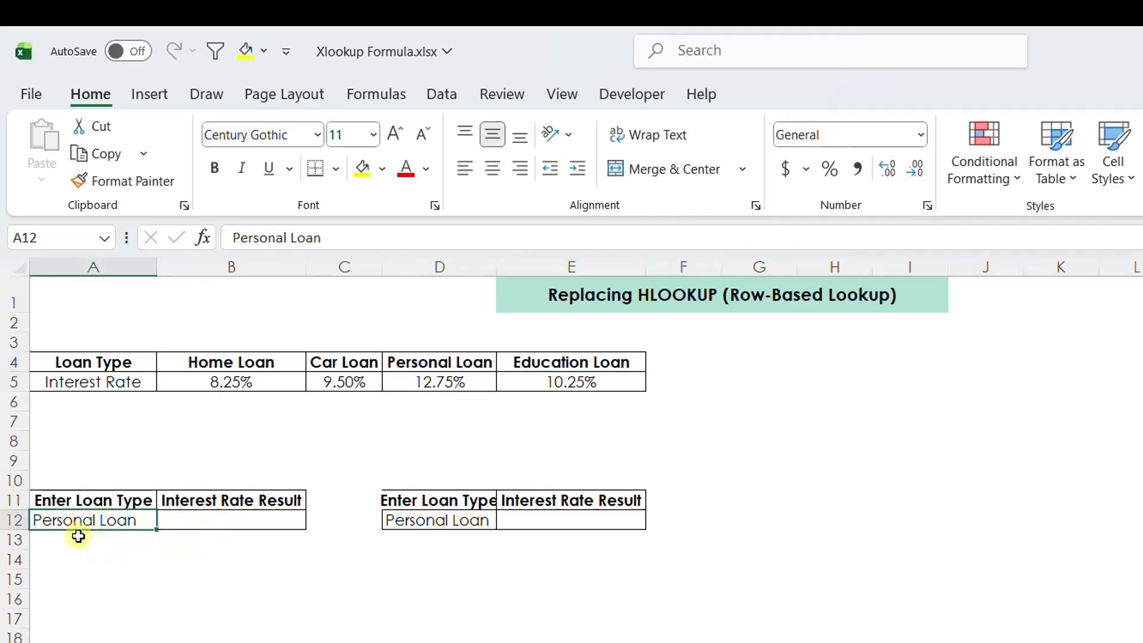
pyautogui.click(199, 517)
pyautogui.write('=hl')
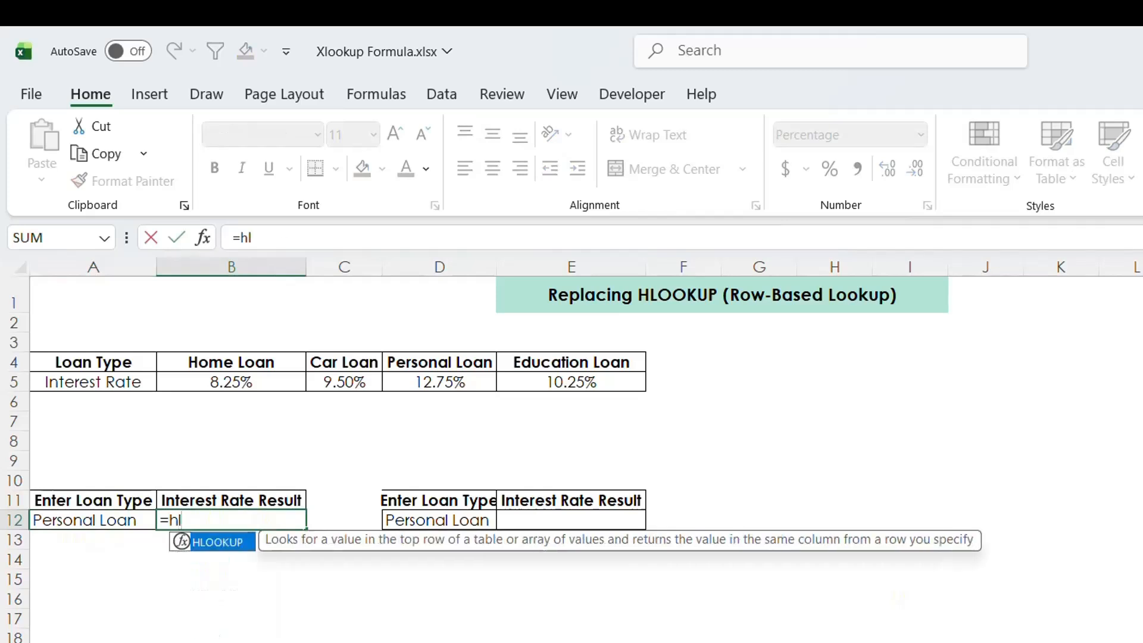
pyautogui.press('Tab')
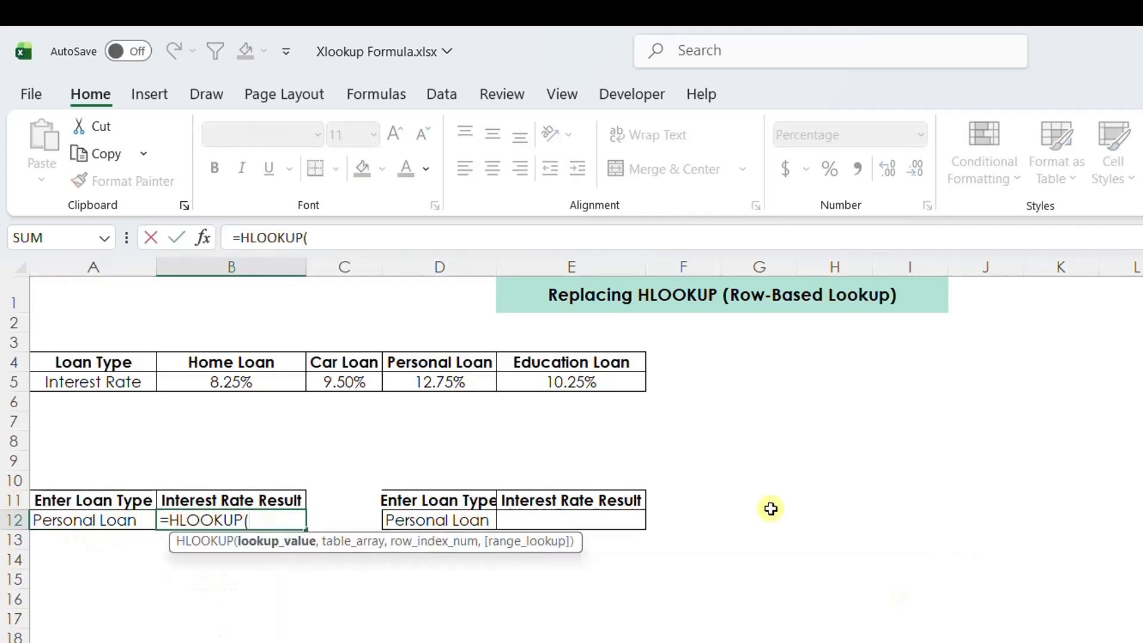
pyautogui.click(84, 518)
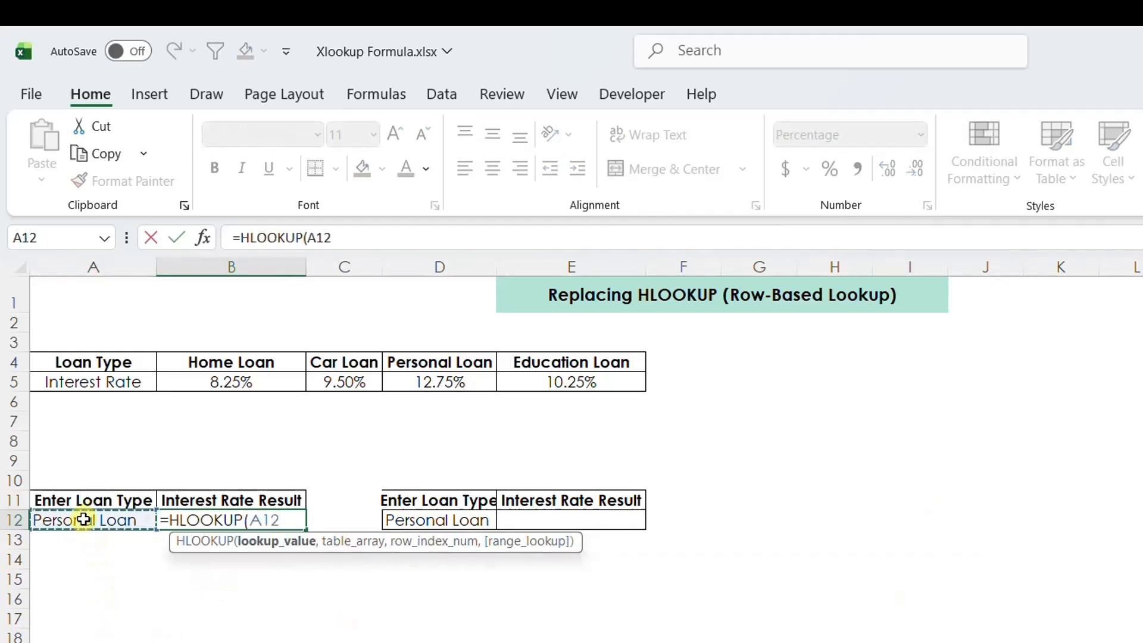
pyautogui.write(',')
pyautogui.moveTo(84, 362); pyautogui.dragTo(589, 379)
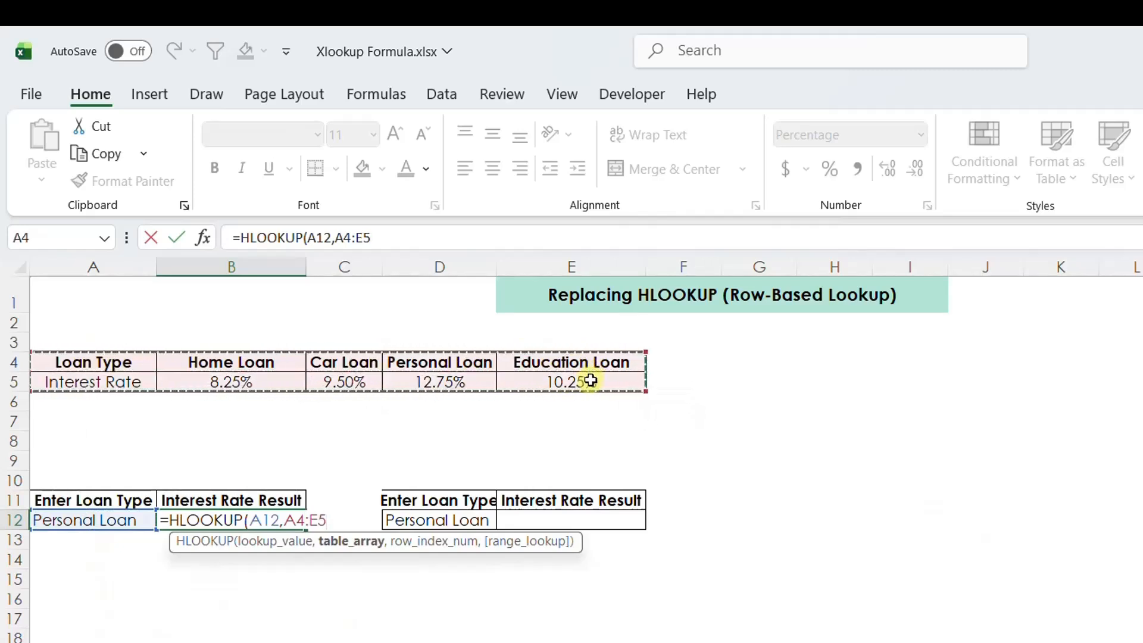
# Finish the HLOOKUP with row index 2 and exact match 0, close the parenthesis and enter it.
pyautogui.write(',2')
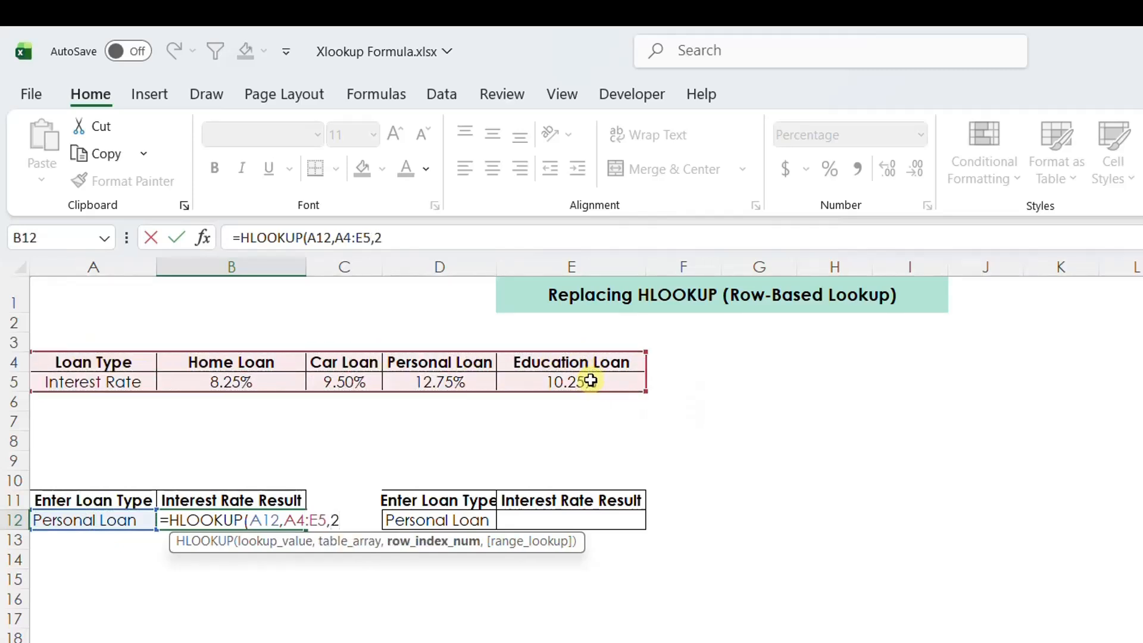
pyautogui.write(',0)')
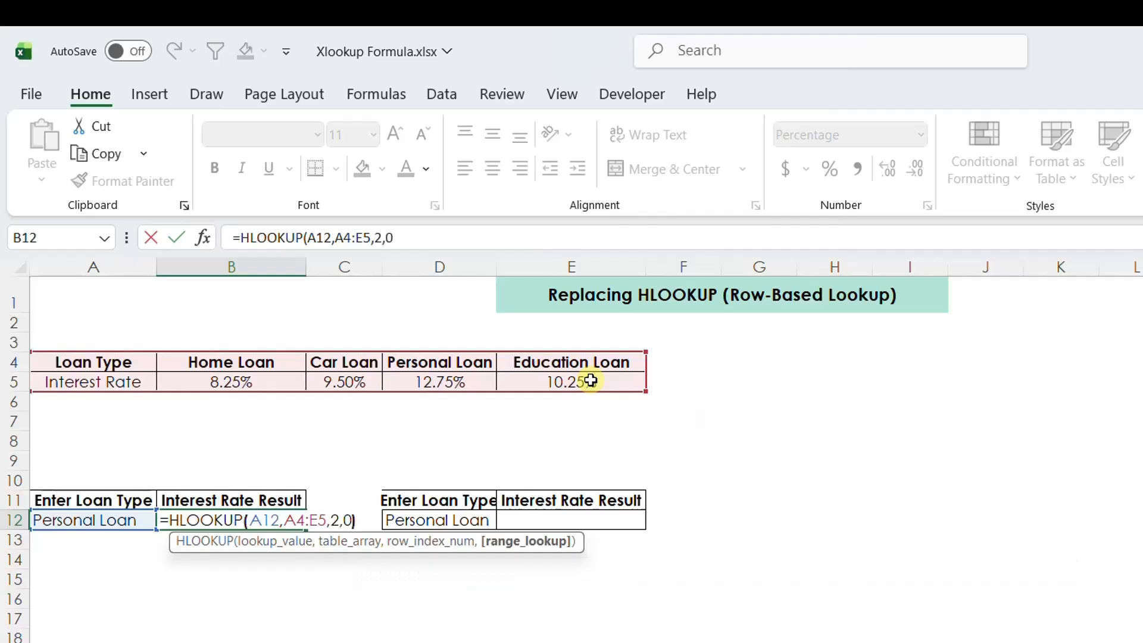
pyautogui.hotkey('shift', 'Return')
pyautogui.click(250, 517)
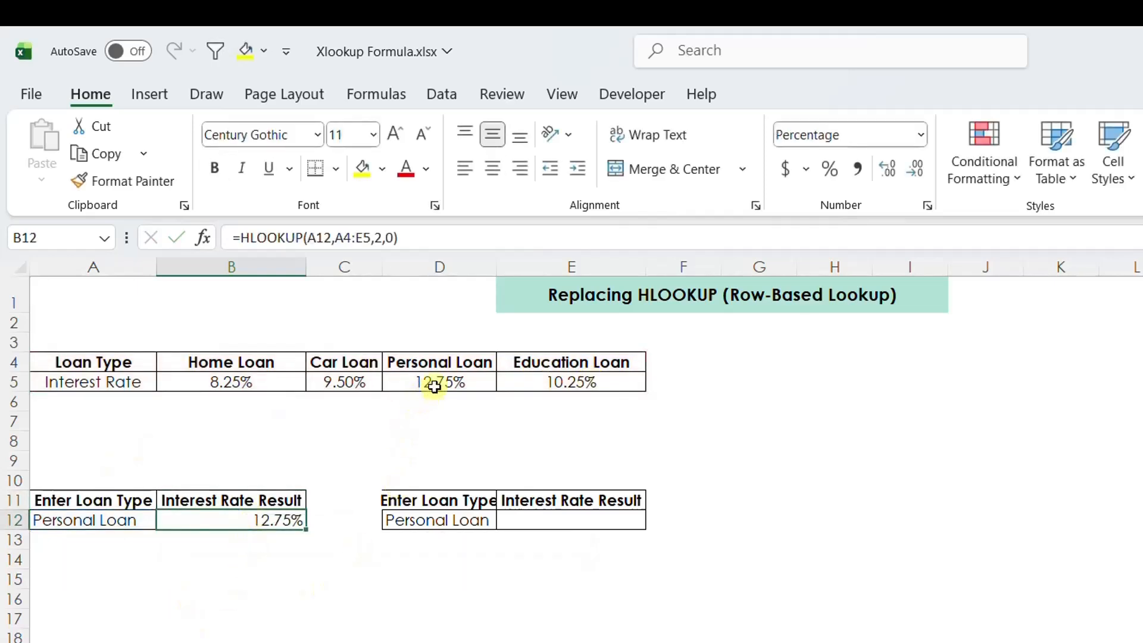
pyautogui.moveTo(440, 364); pyautogui.dragTo(438, 382)
pyautogui.click(435, 432)
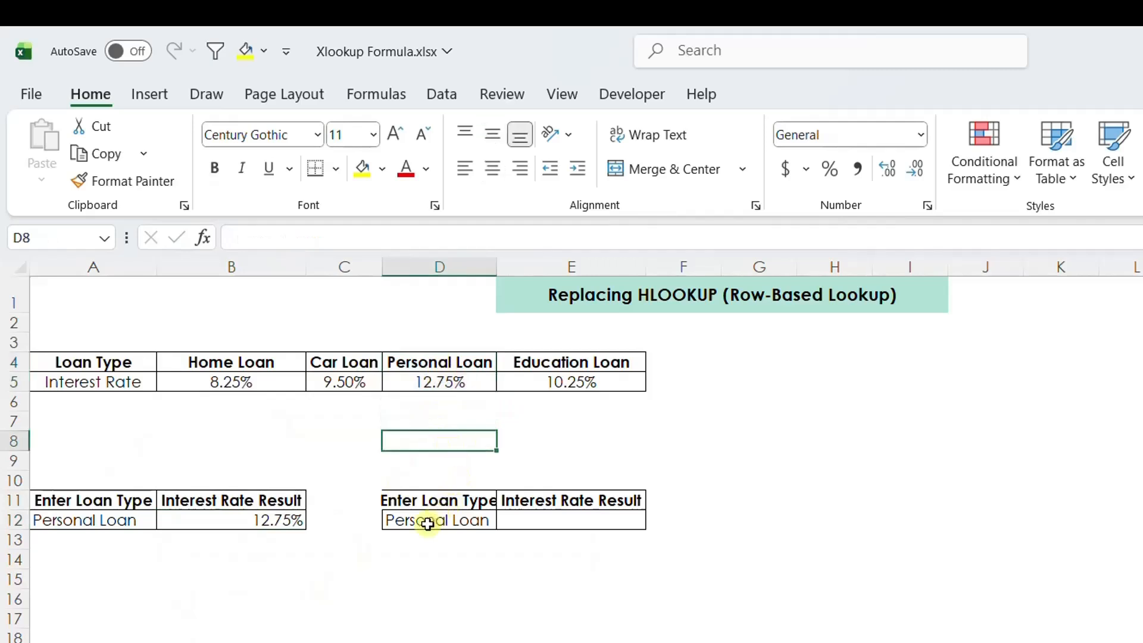
# Start an XLOOKUP in E12 with D12 as the lookup value and A4:E4 as the lookup array.
pyautogui.click(548, 522)
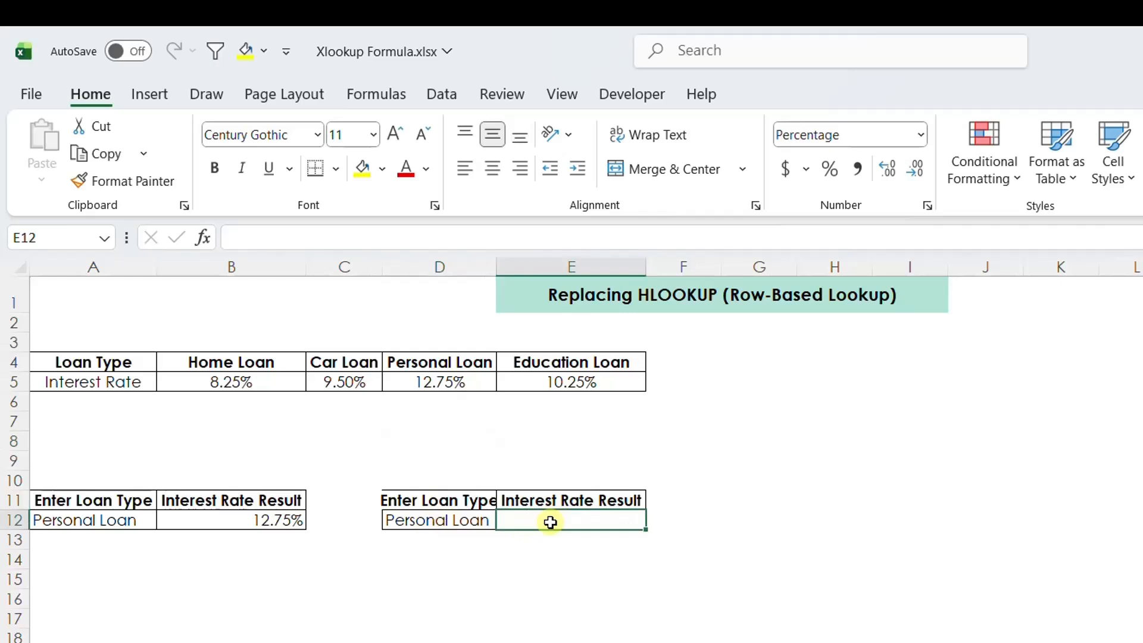
pyautogui.write('=c')
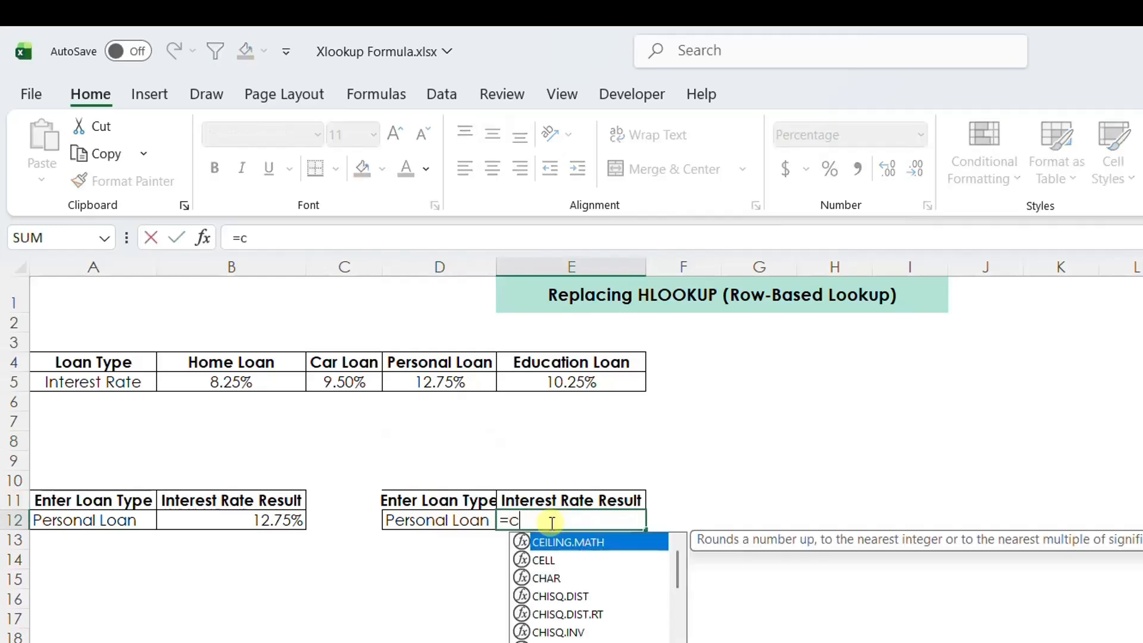
pyautogui.press('BackSpace')
pyautogui.write('xl')
pyautogui.press('Tab')
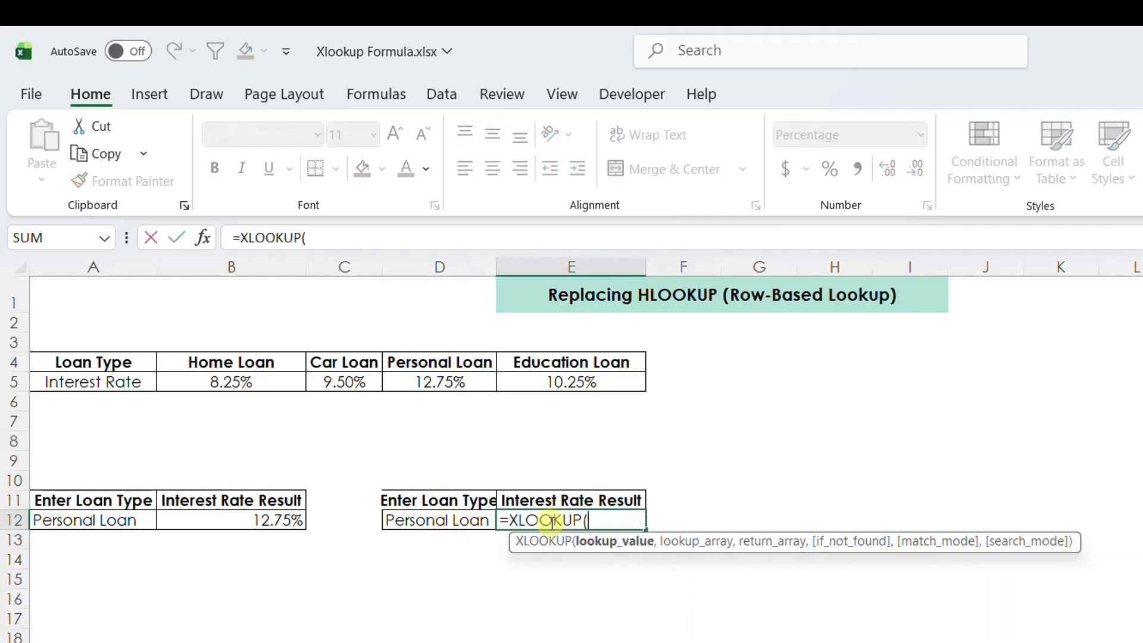
pyautogui.click(438, 517)
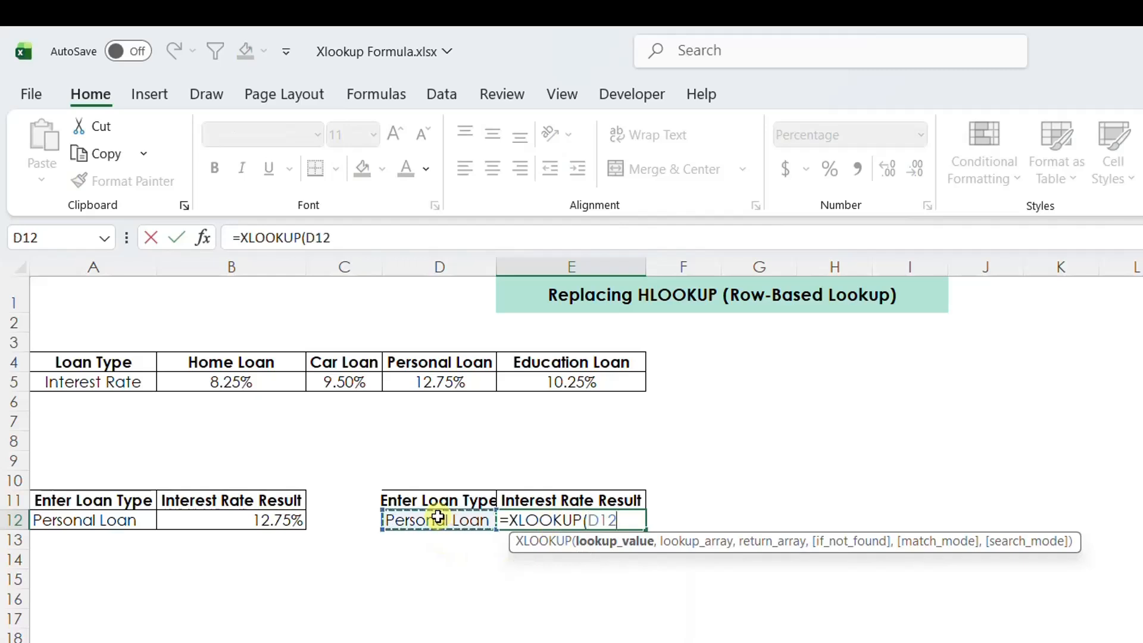
pyautogui.write(',')
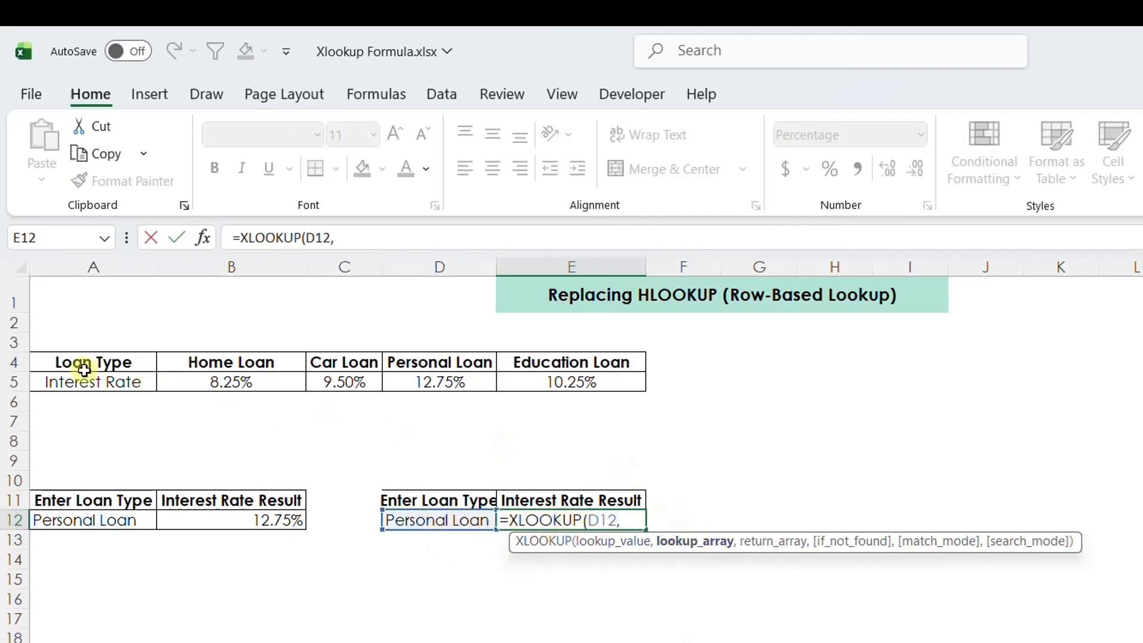
pyautogui.click(60, 364)
pyautogui.moveTo(60, 364); pyautogui.dragTo(570, 360)
pyautogui.write(',')
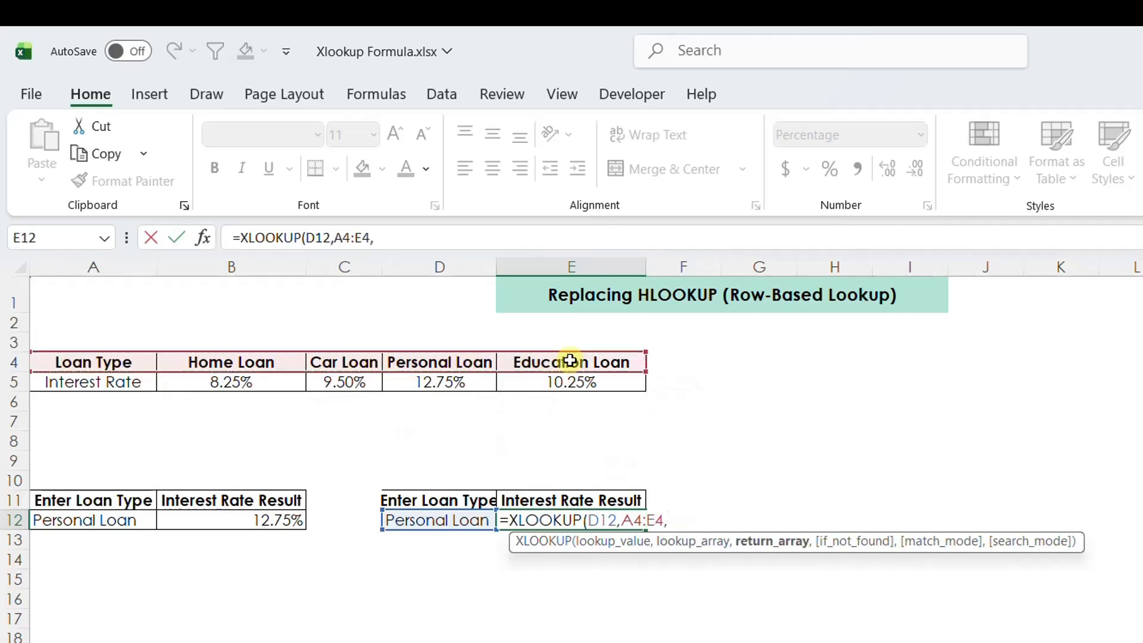
# Add A5:E5 as the return array and enter the XLOOKUP formula.
pyautogui.moveTo(92, 382); pyautogui.dragTo(552, 385)
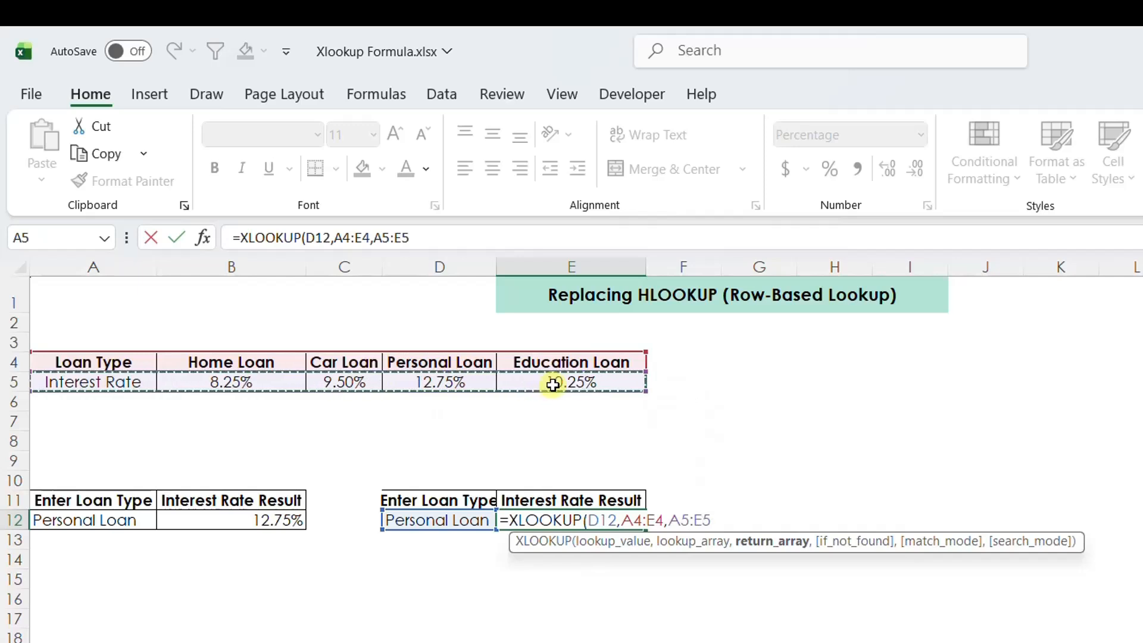
pyautogui.write(',')
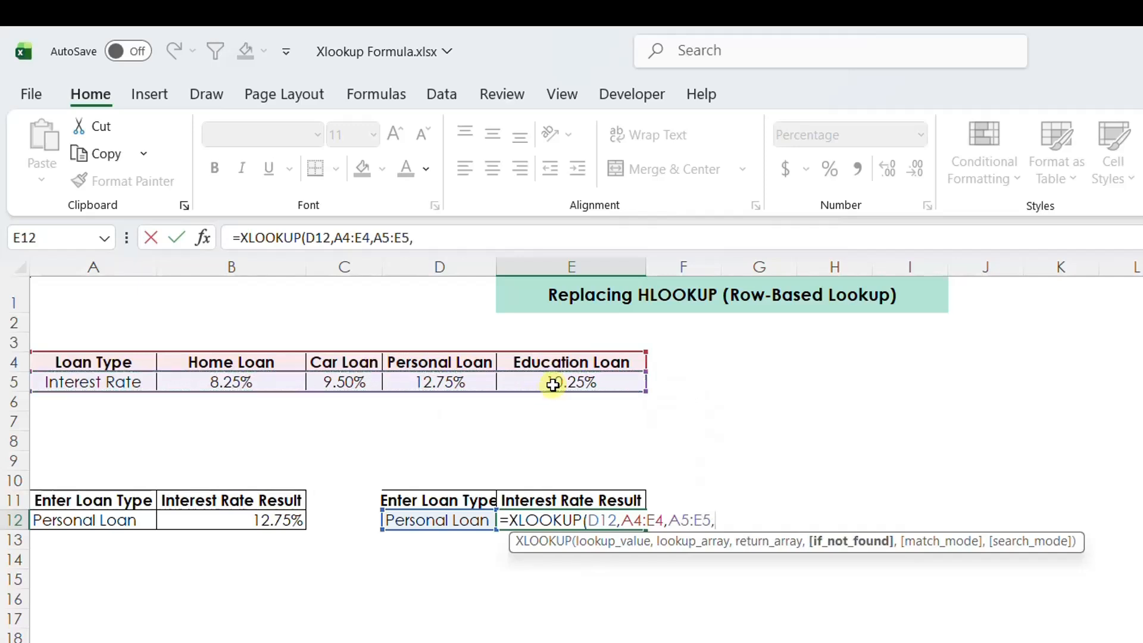
pyautogui.press('BackSpace')
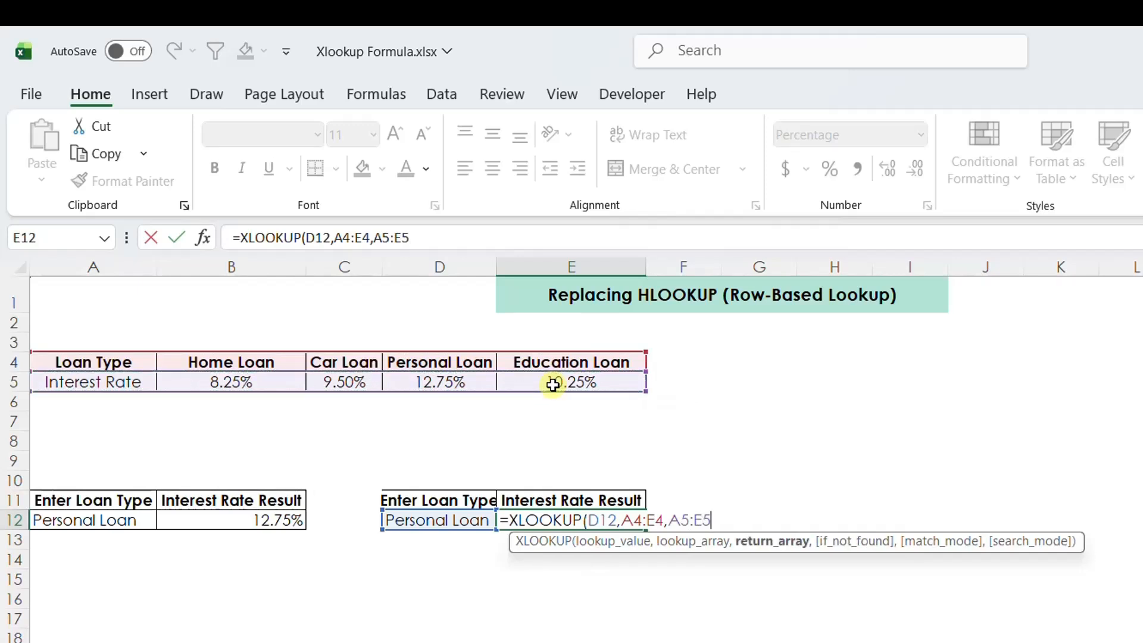
pyautogui.press('Return')
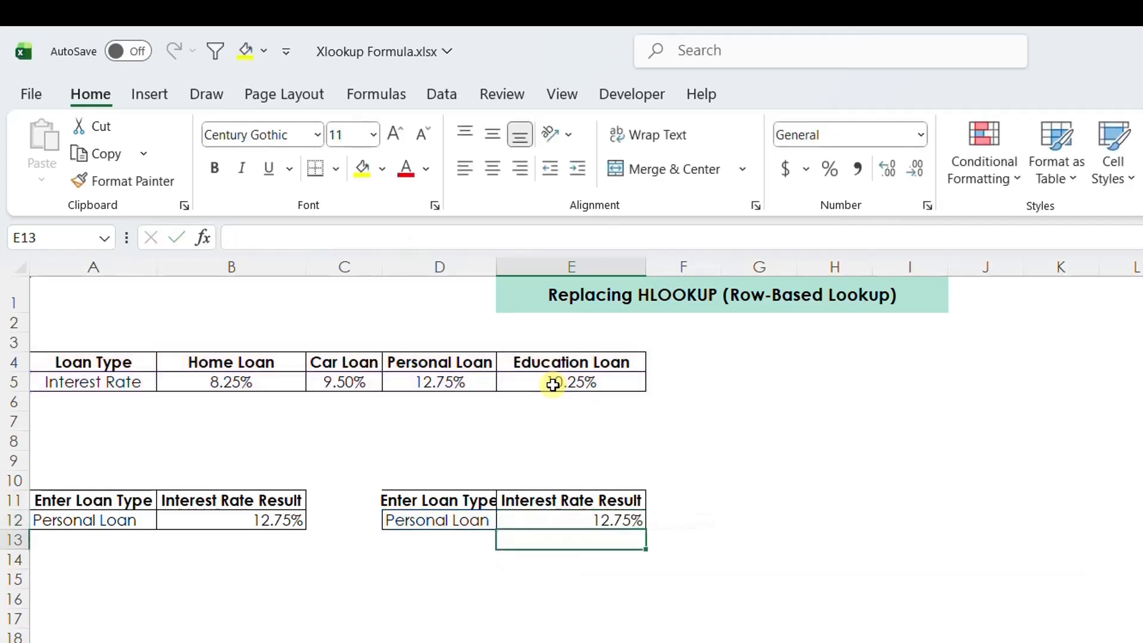
pyautogui.press('Up')
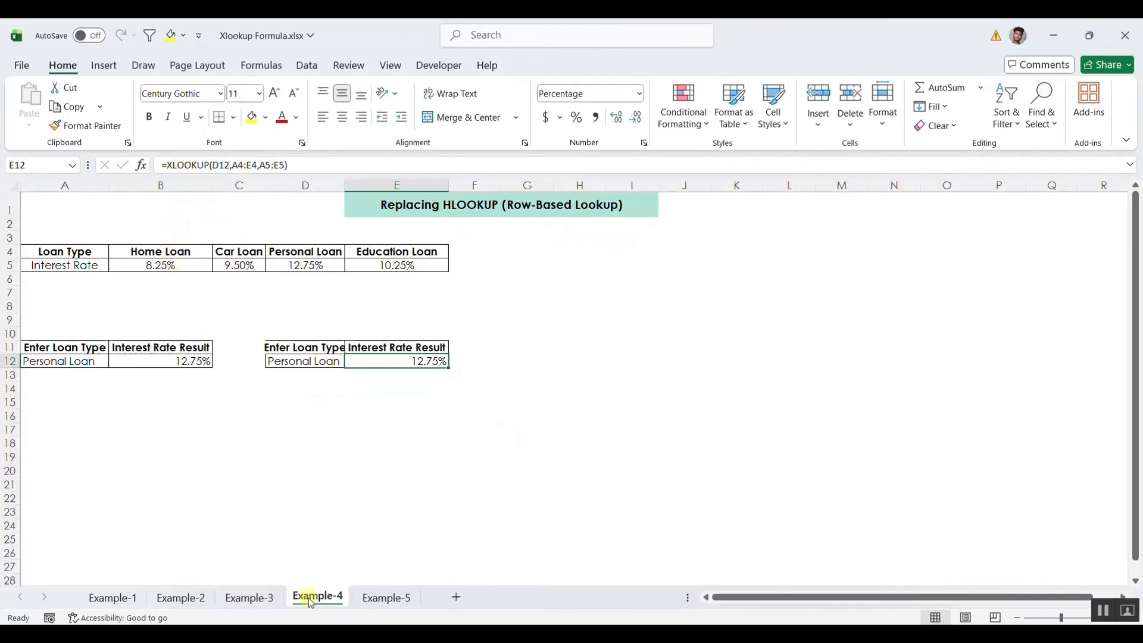
# Switch to the Example-5 sheet and fill rows A4:B4 and A8:B8, Aman's first and last purchases, with yellow.
pyautogui.click(375, 599)
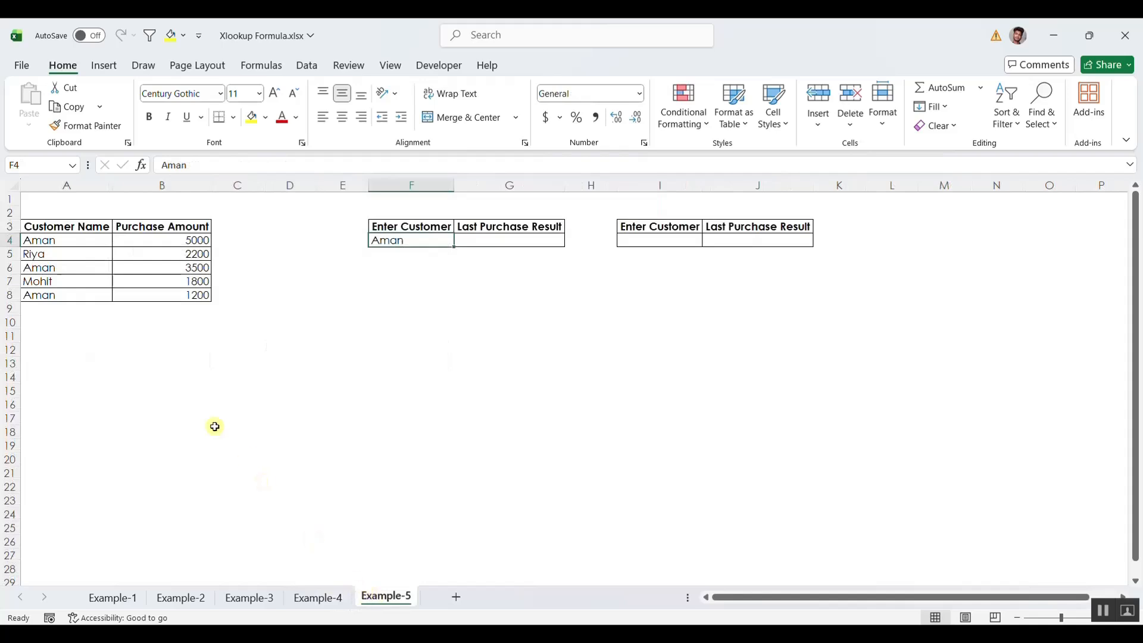
pyautogui.click(211, 427)
pyautogui.moveTo(62, 226); pyautogui.dragTo(54, 292)
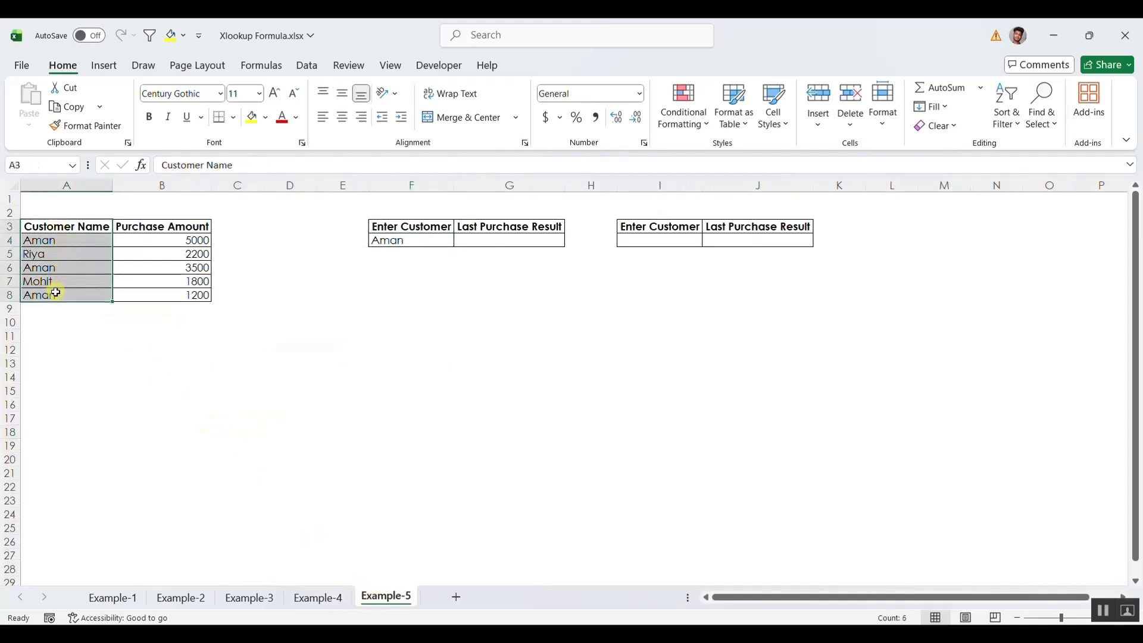
pyautogui.click(155, 240)
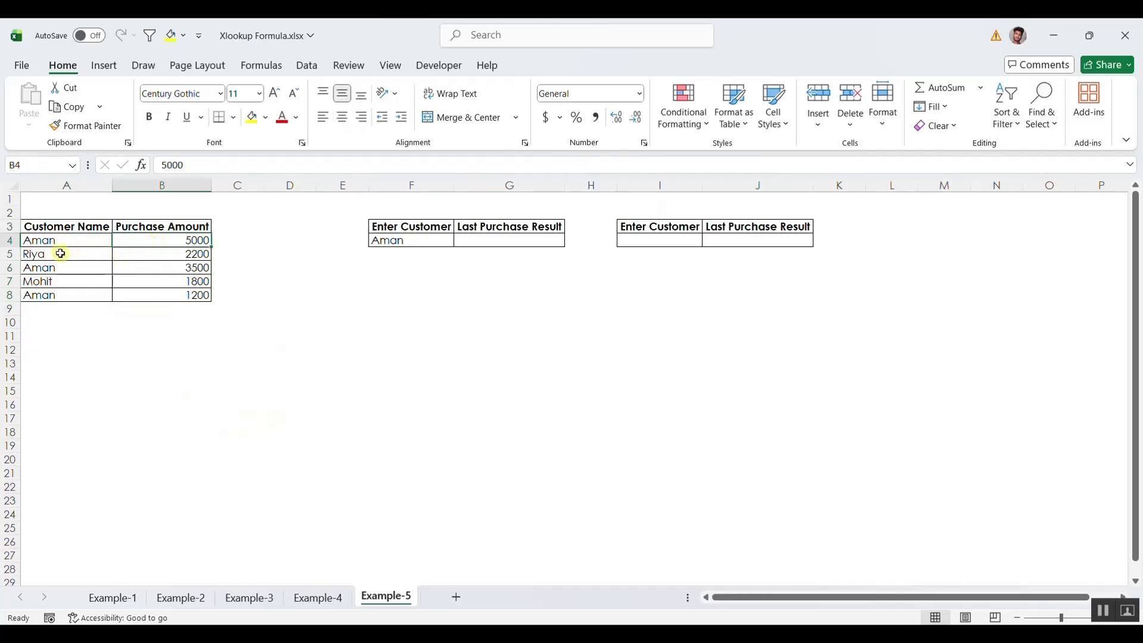
pyautogui.moveTo(50, 241); pyautogui.dragTo(153, 243)
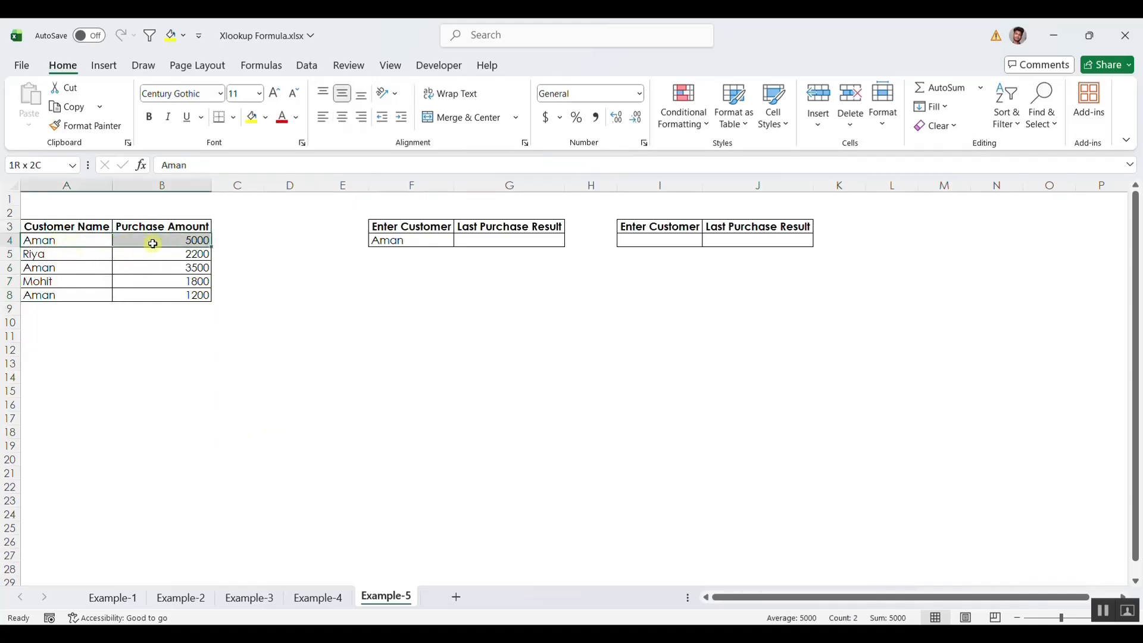
pyautogui.click(251, 116)
pyautogui.moveTo(81, 530); pyautogui.dragTo(303, 538)
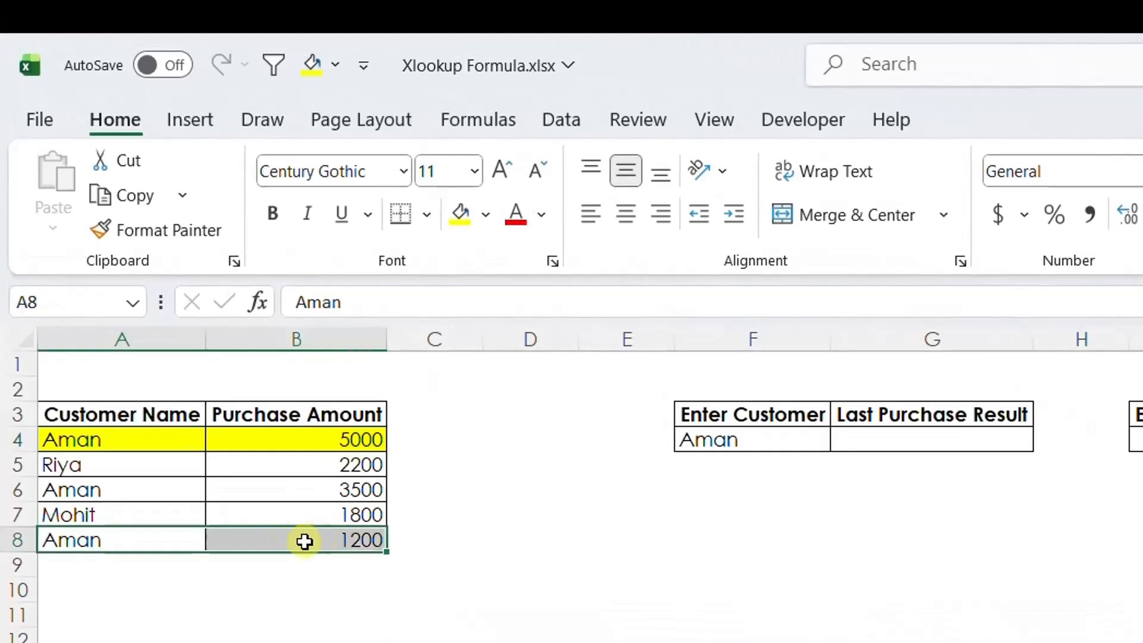
pyautogui.click(460, 213)
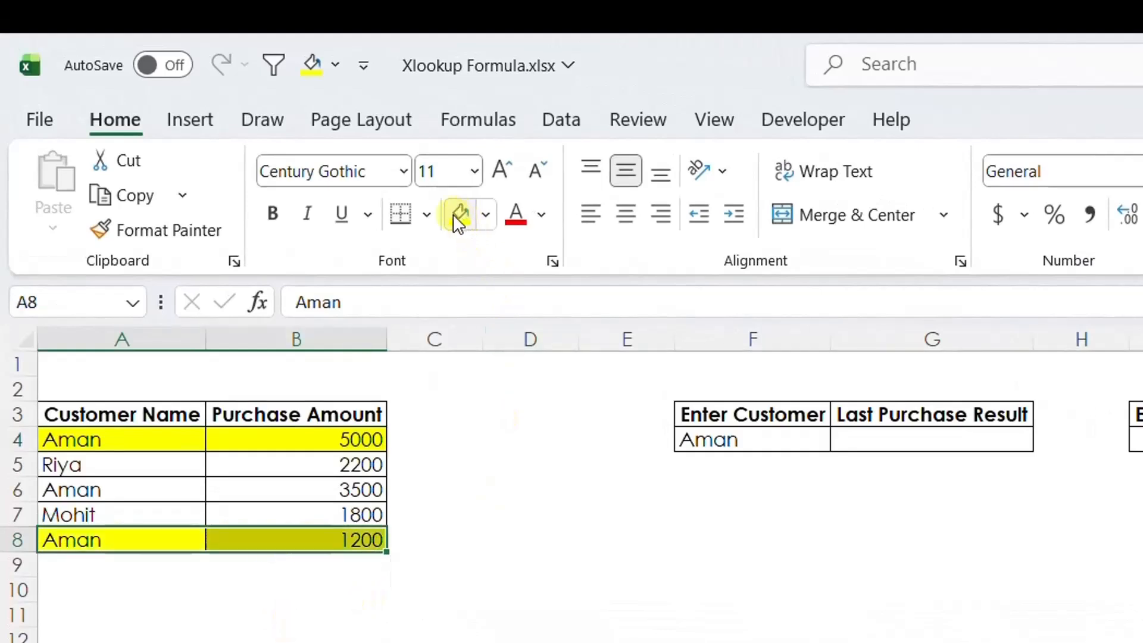
pyautogui.click(316, 540)
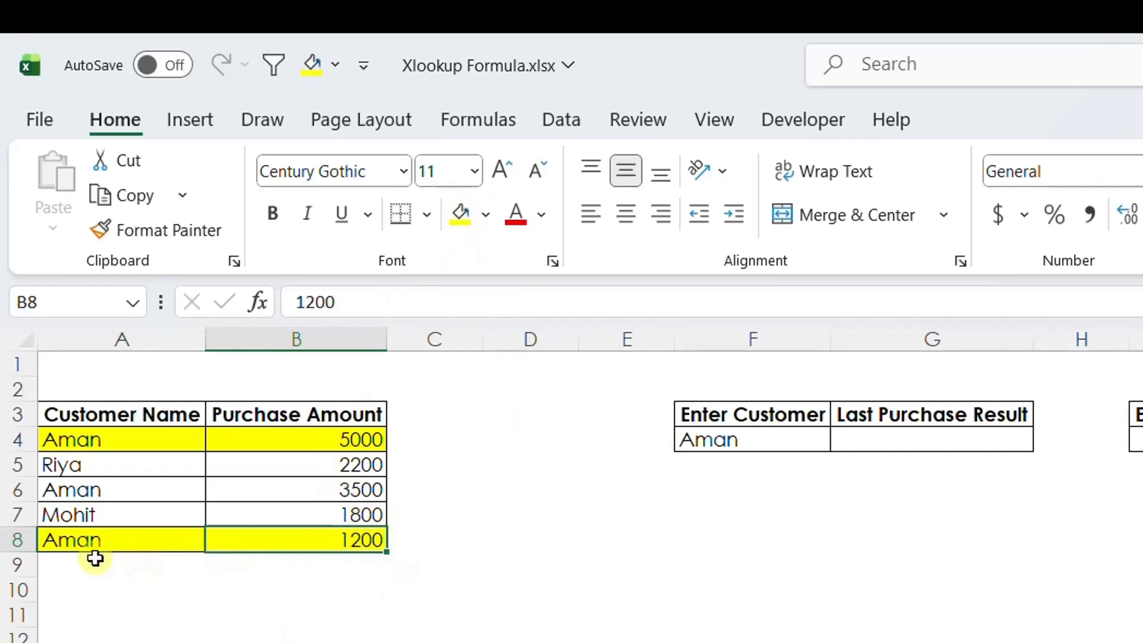
pyautogui.click(303, 414)
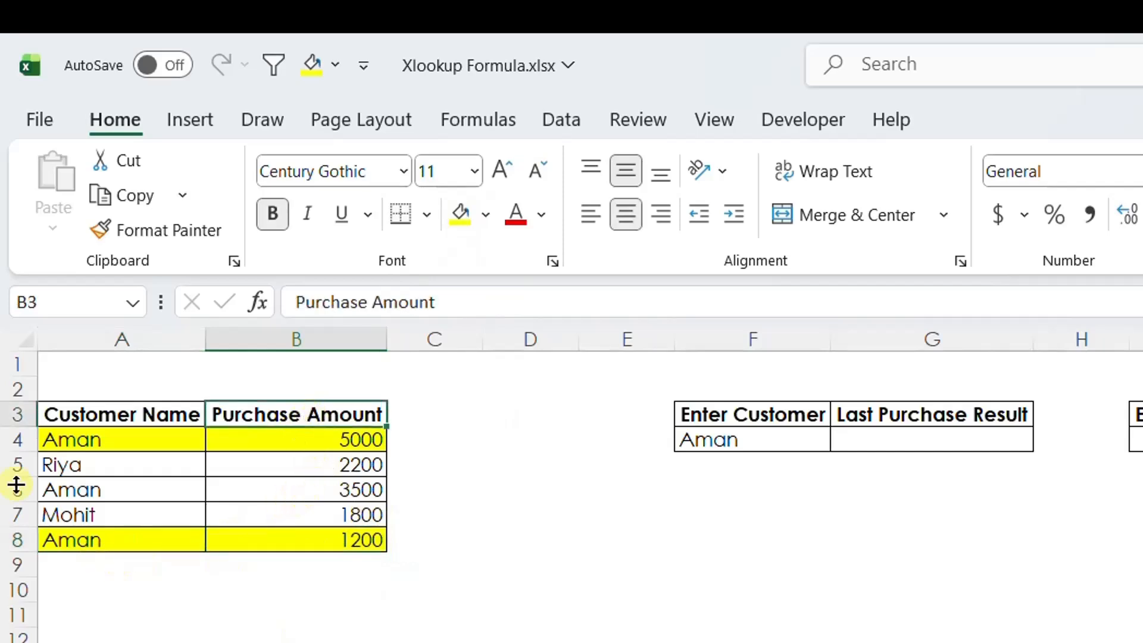
pyautogui.moveTo(84, 539); pyautogui.dragTo(296, 542)
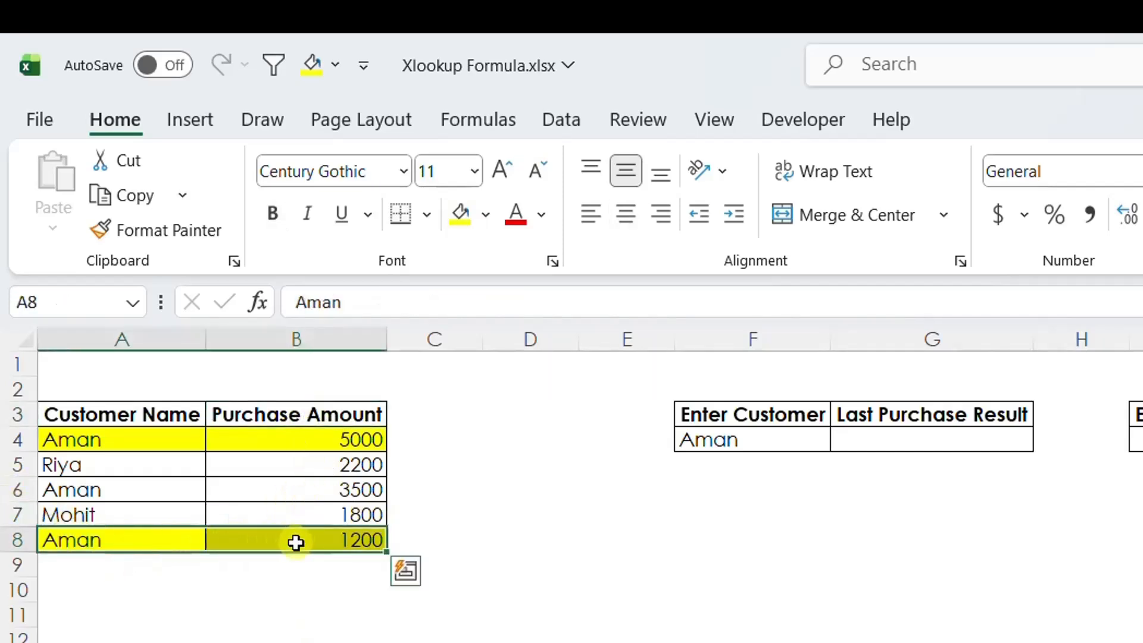
# Start a VLOOKUP in G4 with F4 as the lookup value and A3:B8 as the table array.
pyautogui.doubleClick(891, 445)
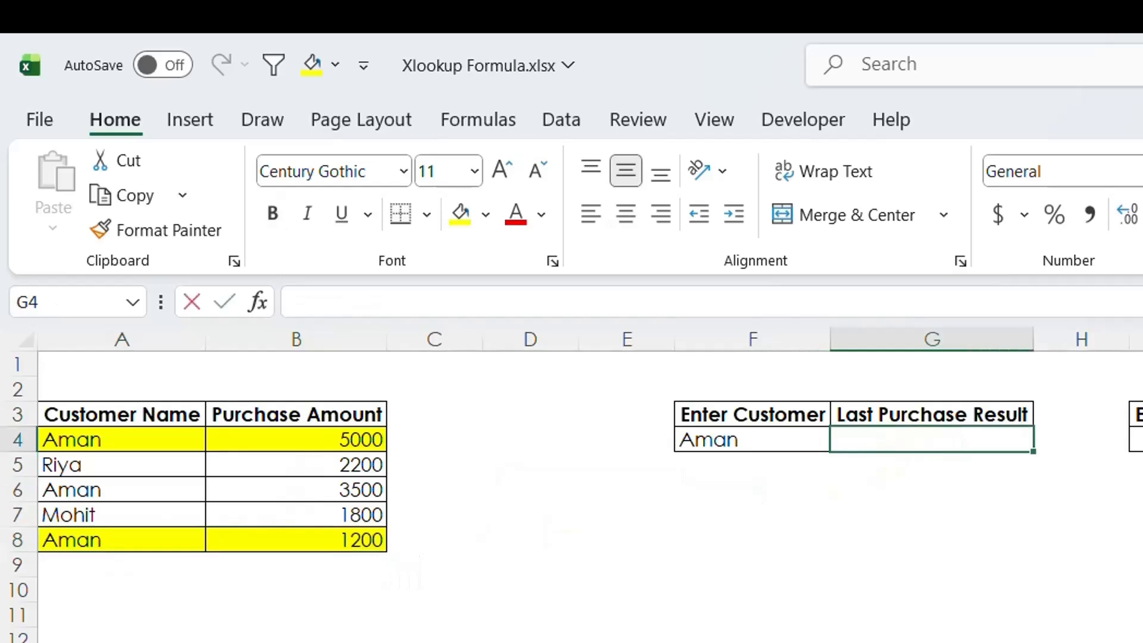
pyautogui.write('=vl')
pyautogui.press('Tab')
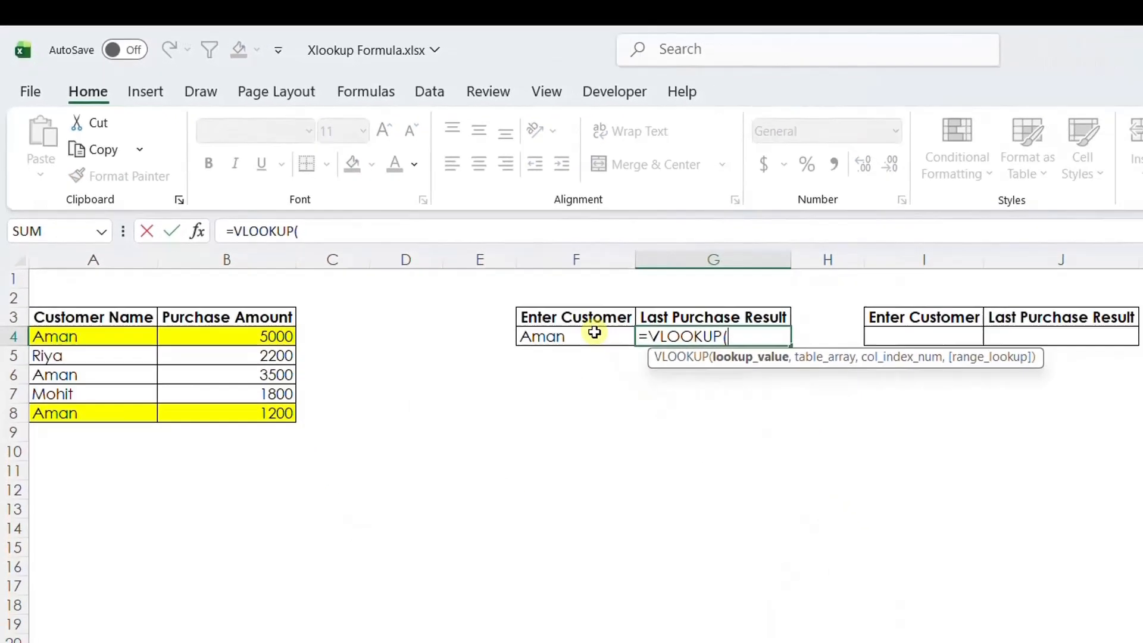
pyautogui.click(675, 381)
pyautogui.write(',')
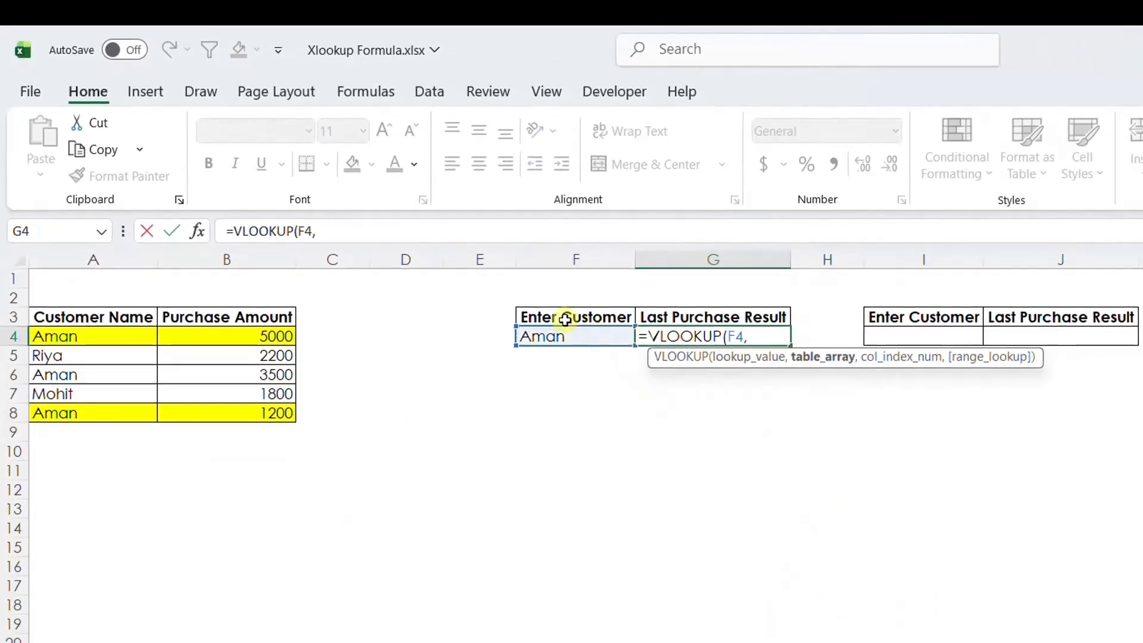
pyautogui.moveTo(112, 316); pyautogui.dragTo(194, 412)
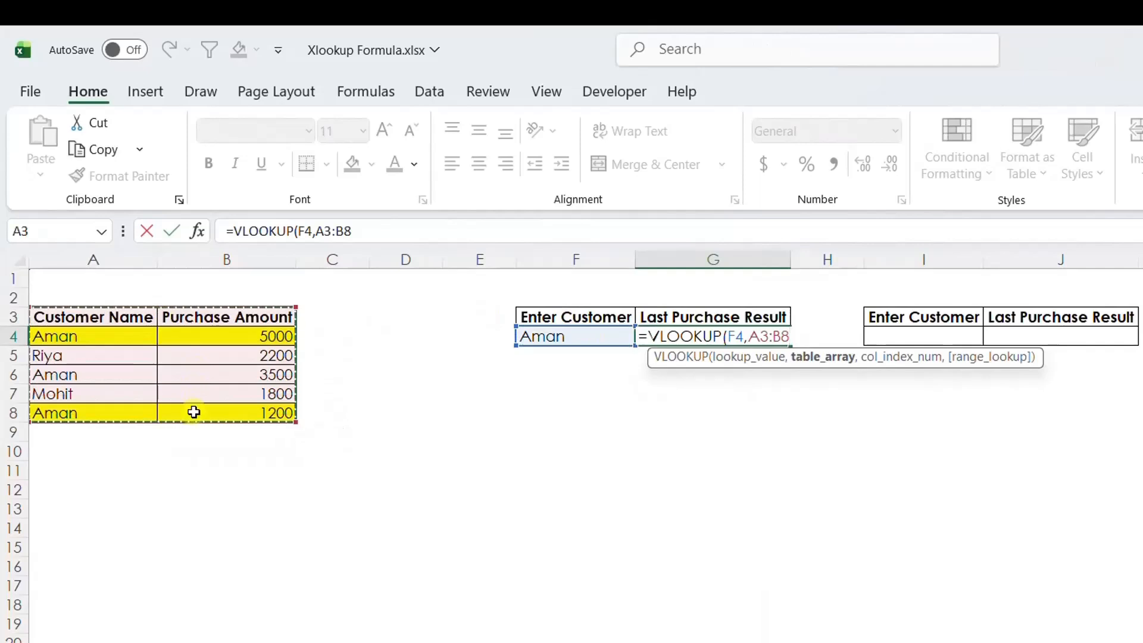
# Finish the VLOOKUP with column index 2 and exact match 0, close the parenthesis and enter it.
pyautogui.write(',2,')
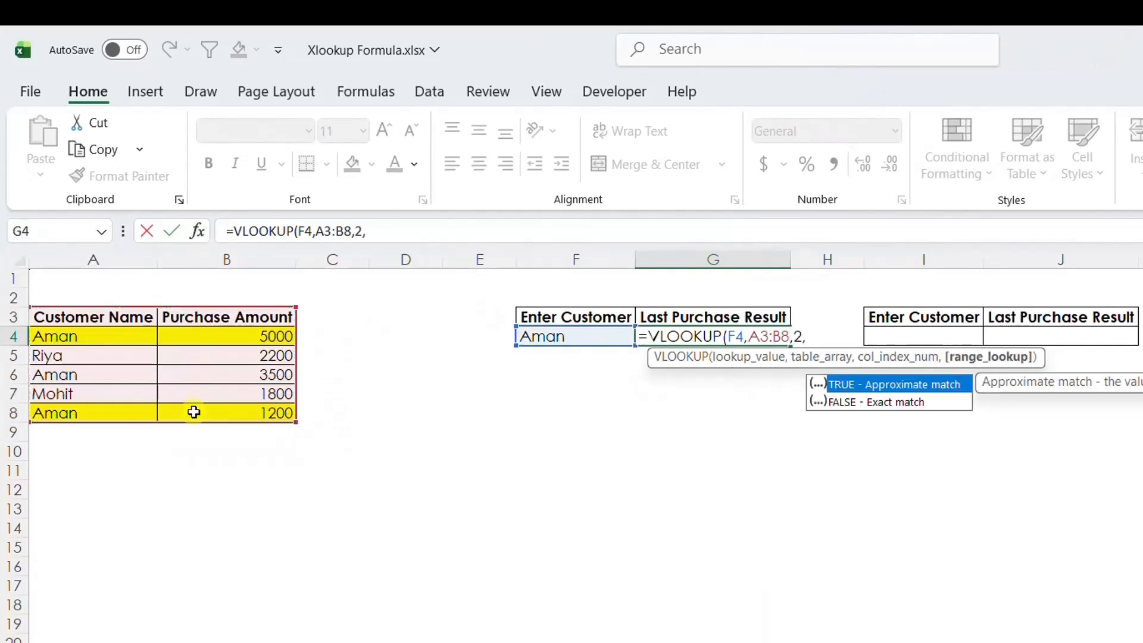
pyautogui.write('0)')
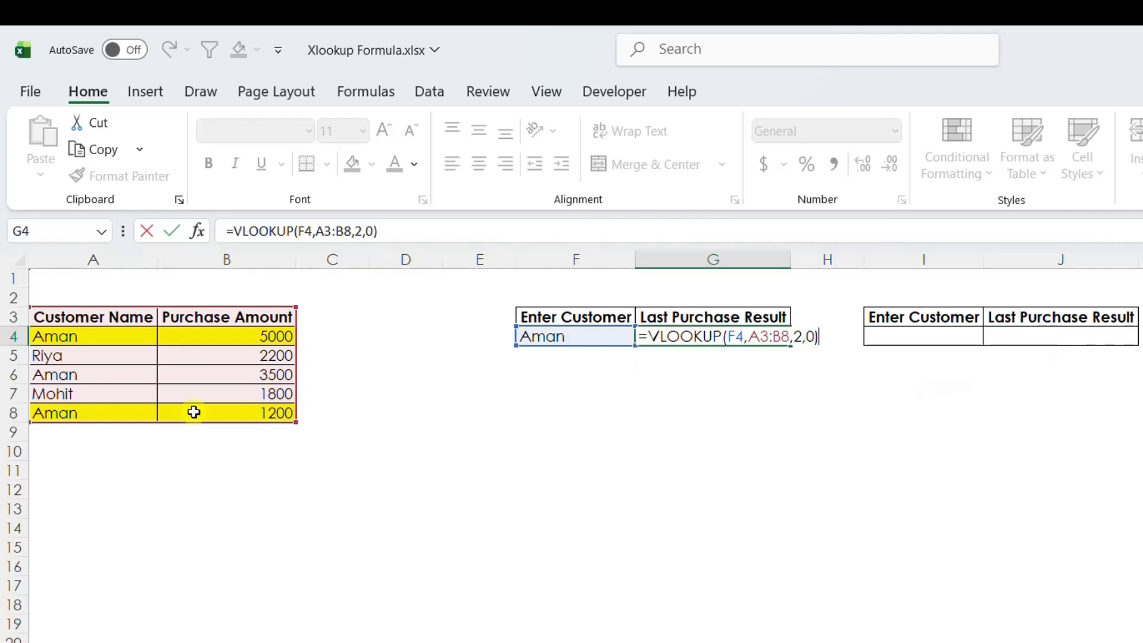
pyautogui.press('Return')
pyautogui.press('Up')
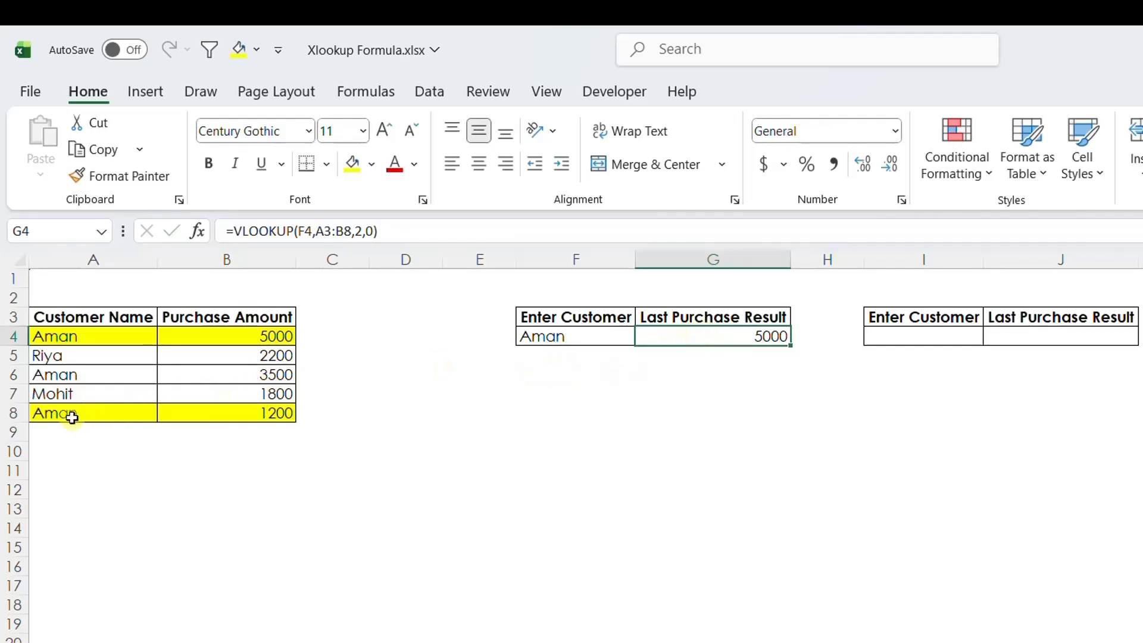
# Copy the customer name from F4 into I4.
pyautogui.click(945, 337)
pyautogui.click(584, 333)
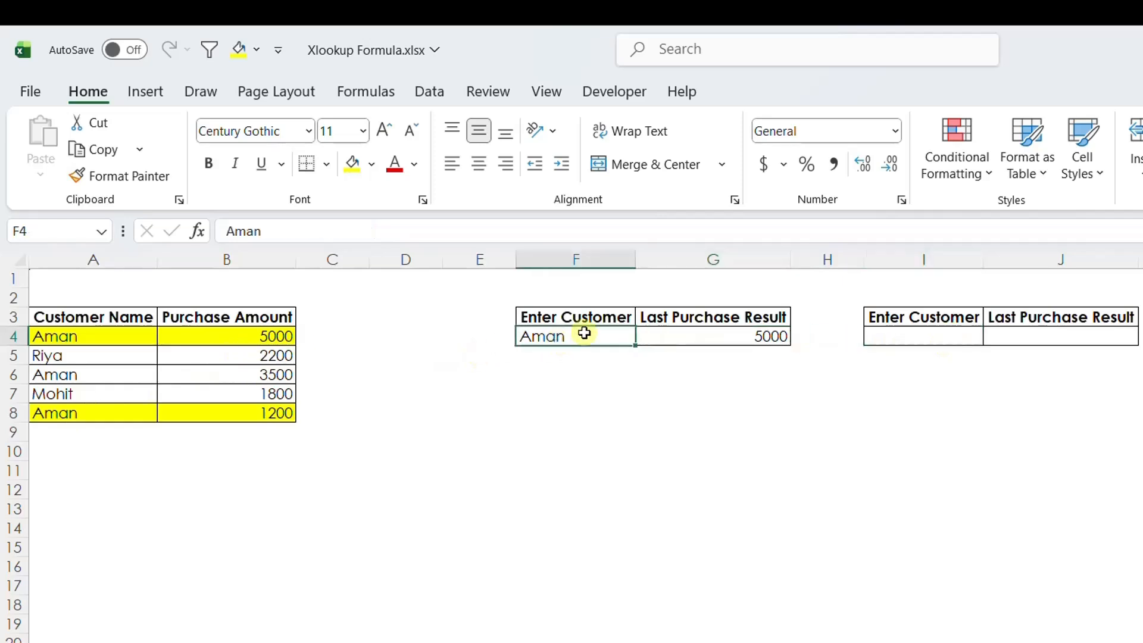
pyautogui.hotkey('ctrl', 'c')
pyautogui.click(898, 335)
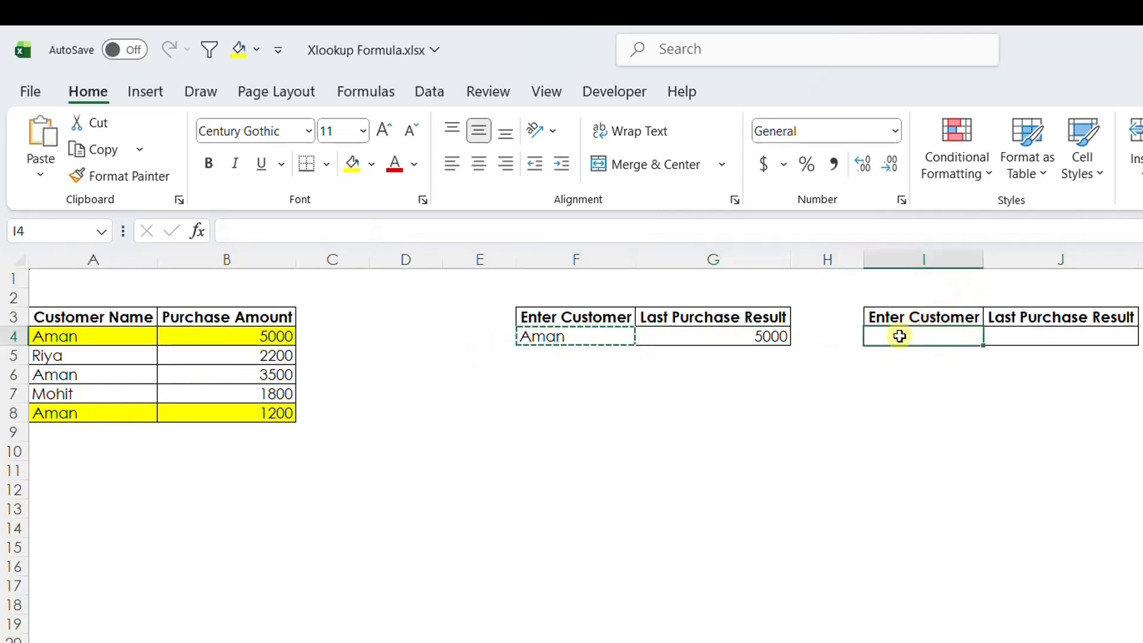
pyautogui.hotkey('ctrl', 'v')
# Start an XLOOKUP in J4 with I4 as the lookup value and A3:A8 as the lookup array.
pyautogui.click(1095, 337)
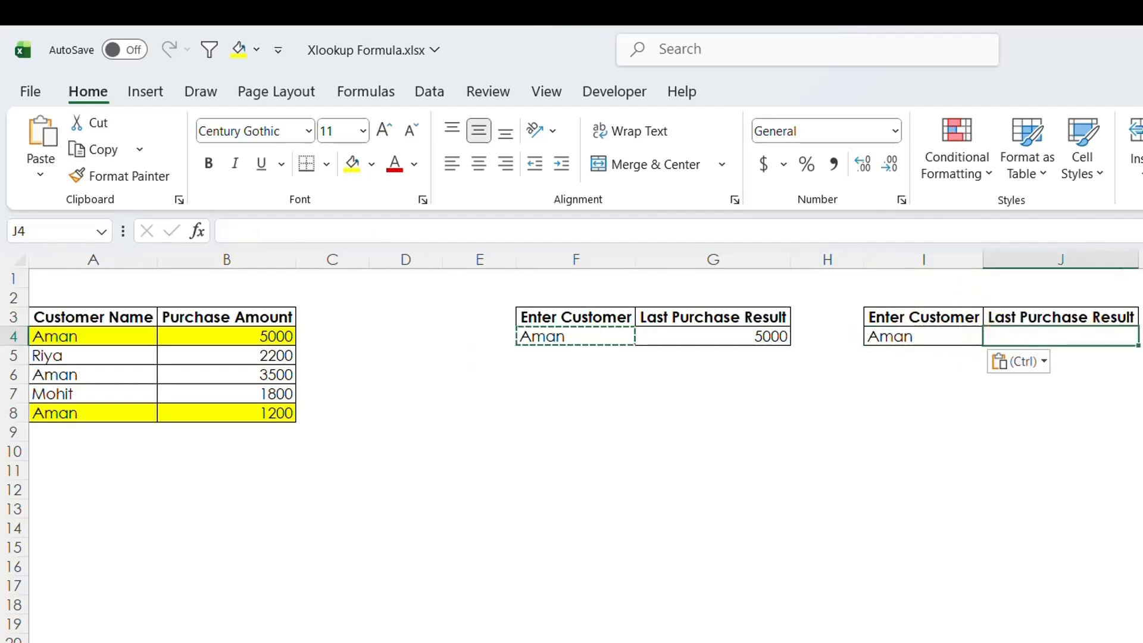
pyautogui.write('=xl')
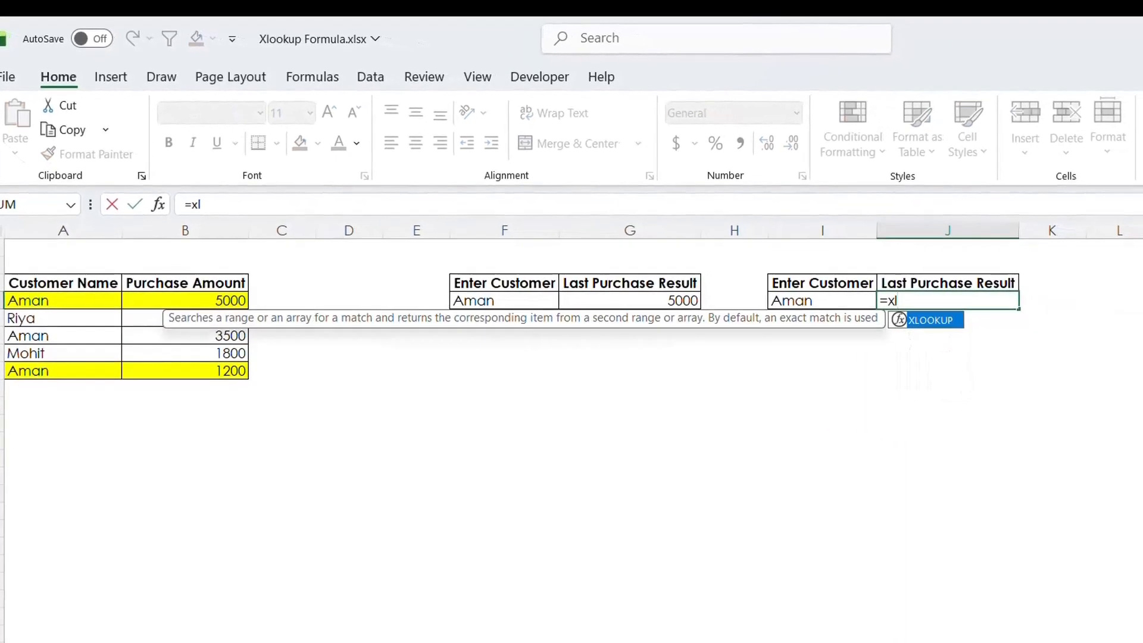
pyautogui.press('Tab')
pyautogui.click(829, 303)
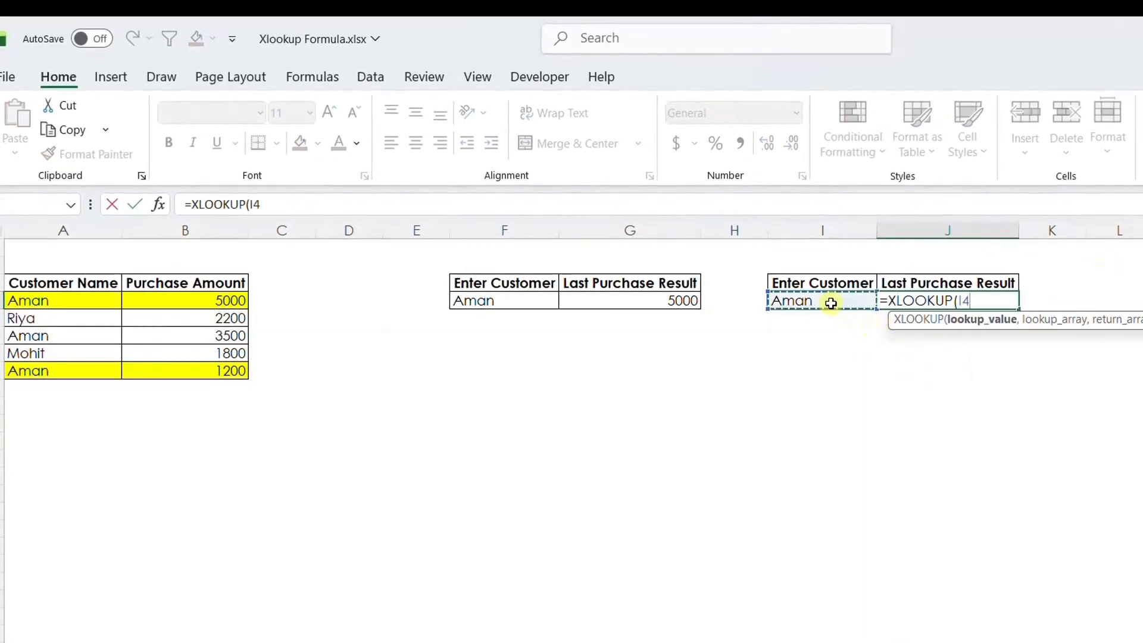
pyautogui.write(',')
pyautogui.moveTo(73, 284); pyautogui.dragTo(81, 372)
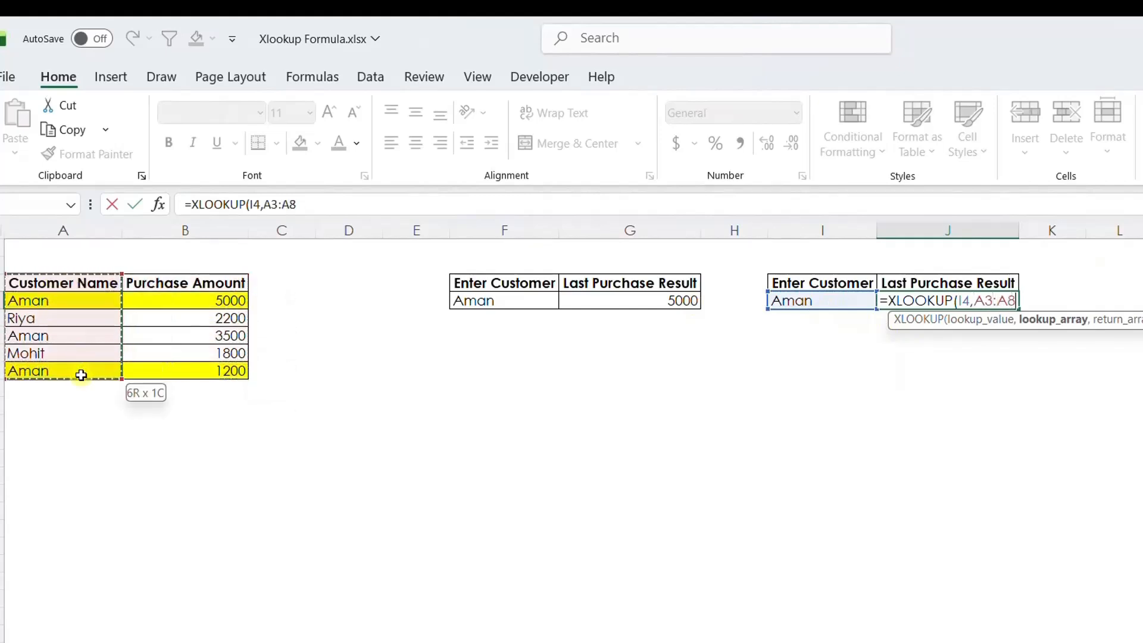
pyautogui.write(',')
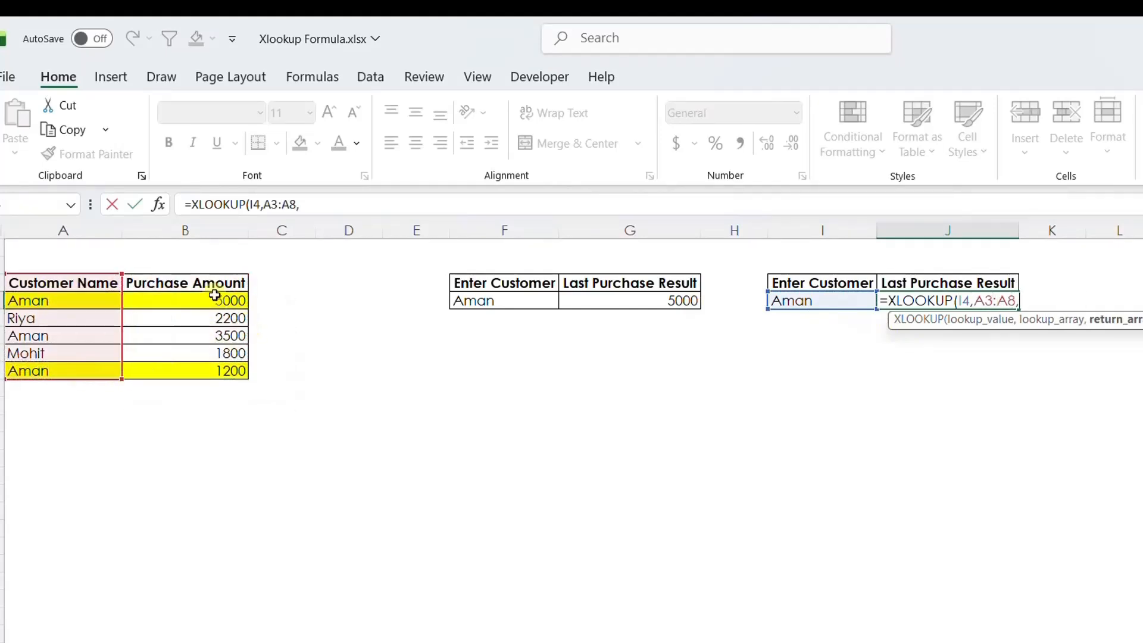
# Add B3:B8 as the return array, leave if_not_found empty, and set match mode to 0 - Exact match.
pyautogui.moveTo(185, 300); pyautogui.dragTo(171, 368)
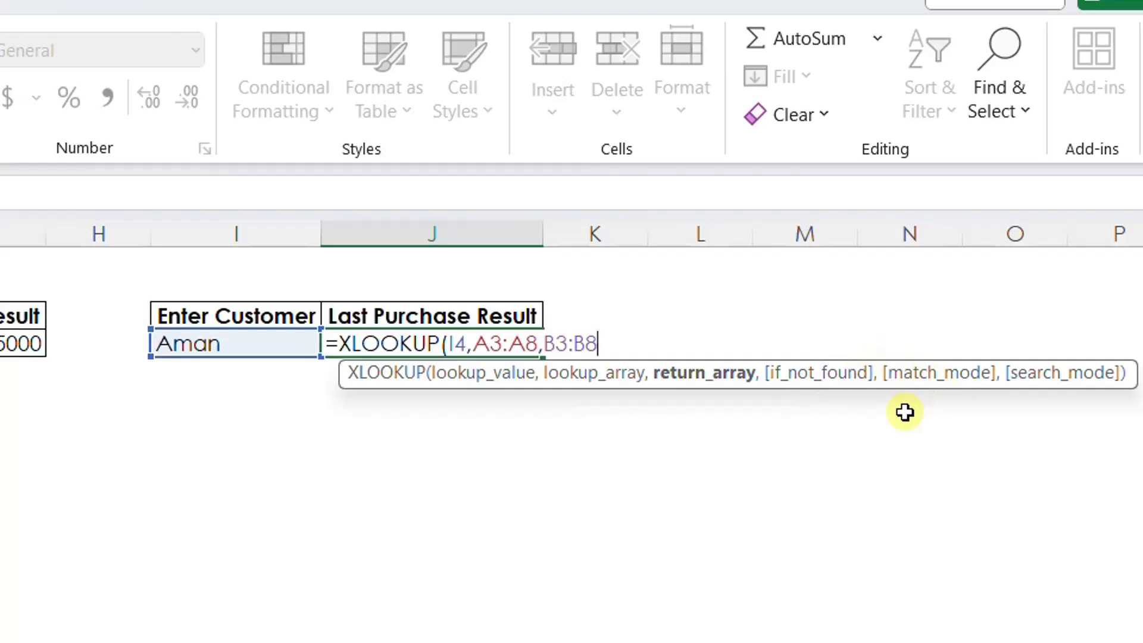
pyautogui.write(',')
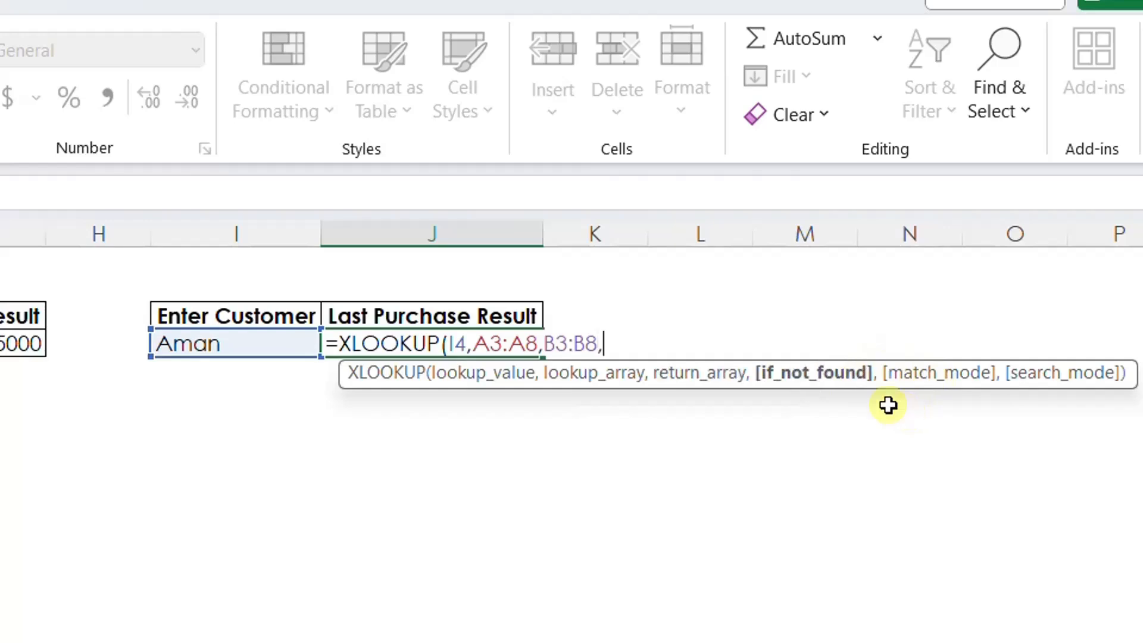
pyautogui.write(',')
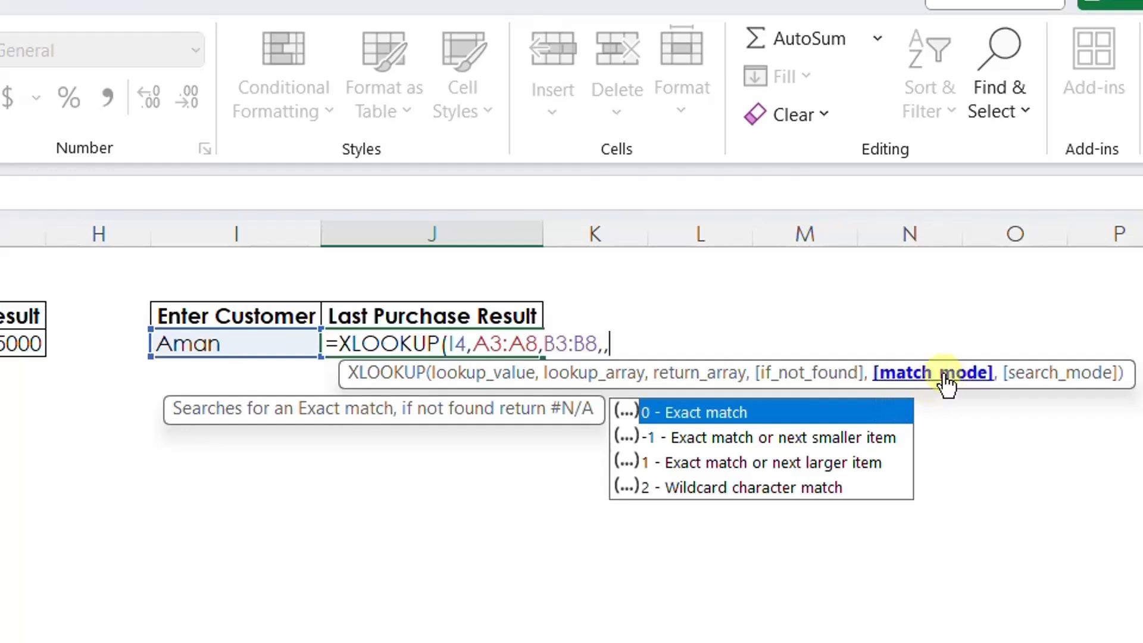
pyautogui.doubleClick(725, 419)
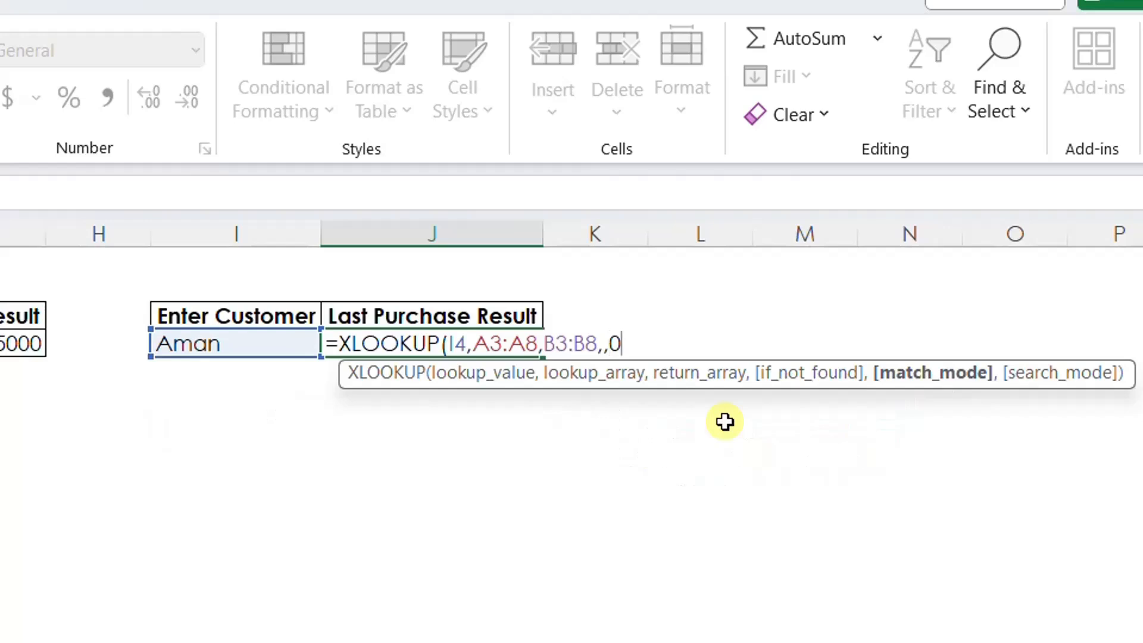
pyautogui.write(',')
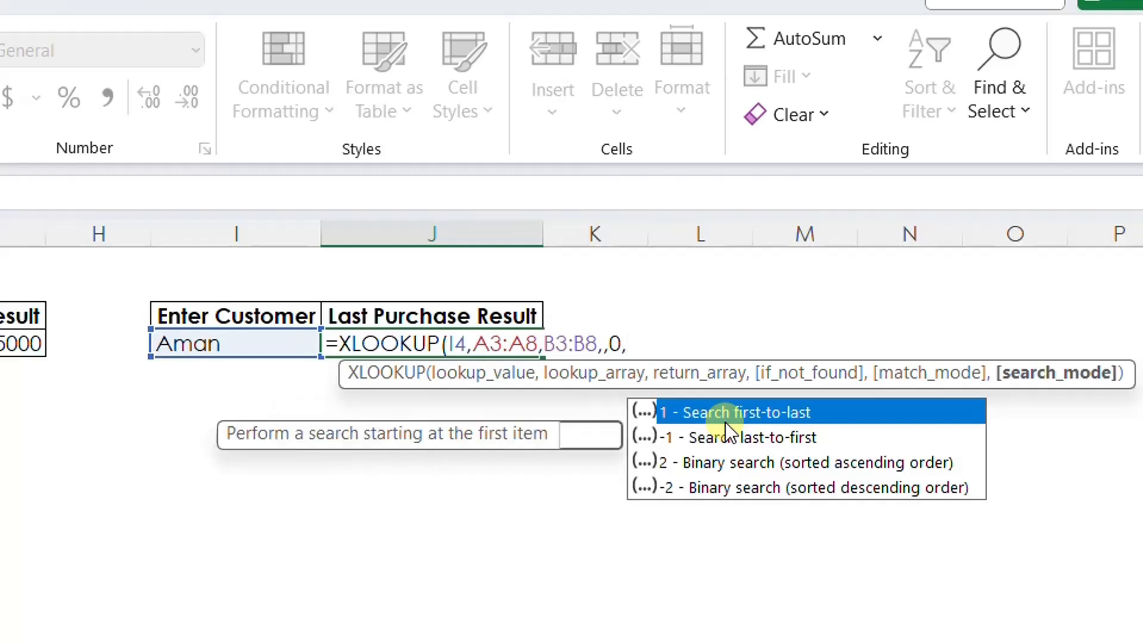
# Set the search mode to -1 - Search last-to-first, close the parenthesis and enter the XLOOKUP.
pyautogui.press('Down')
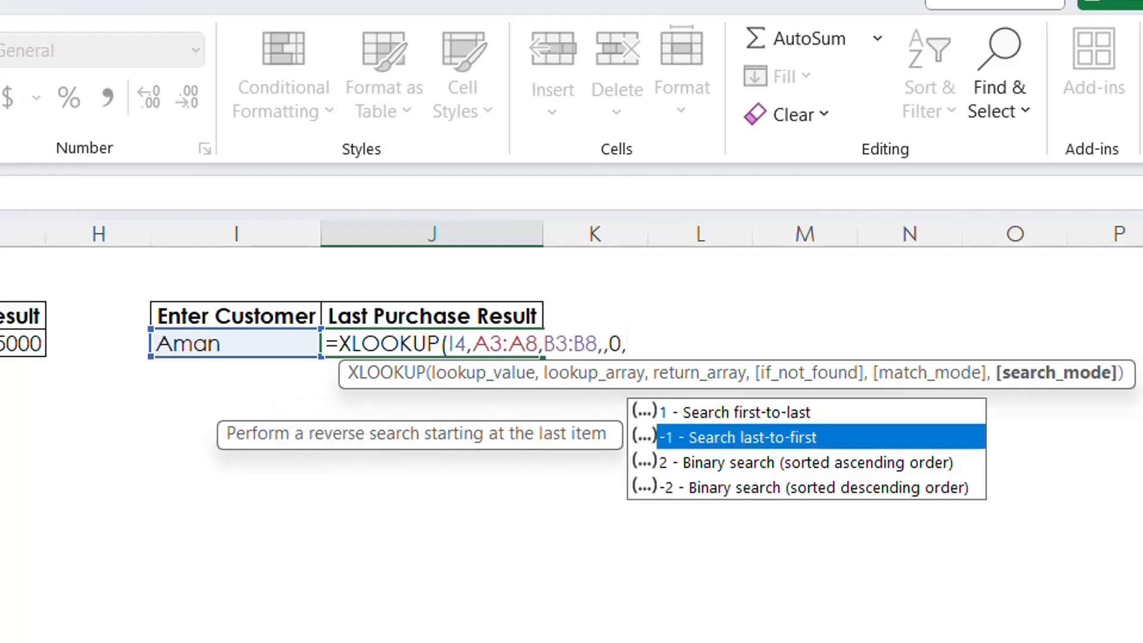
pyautogui.press('Down')
pyautogui.press('Down')
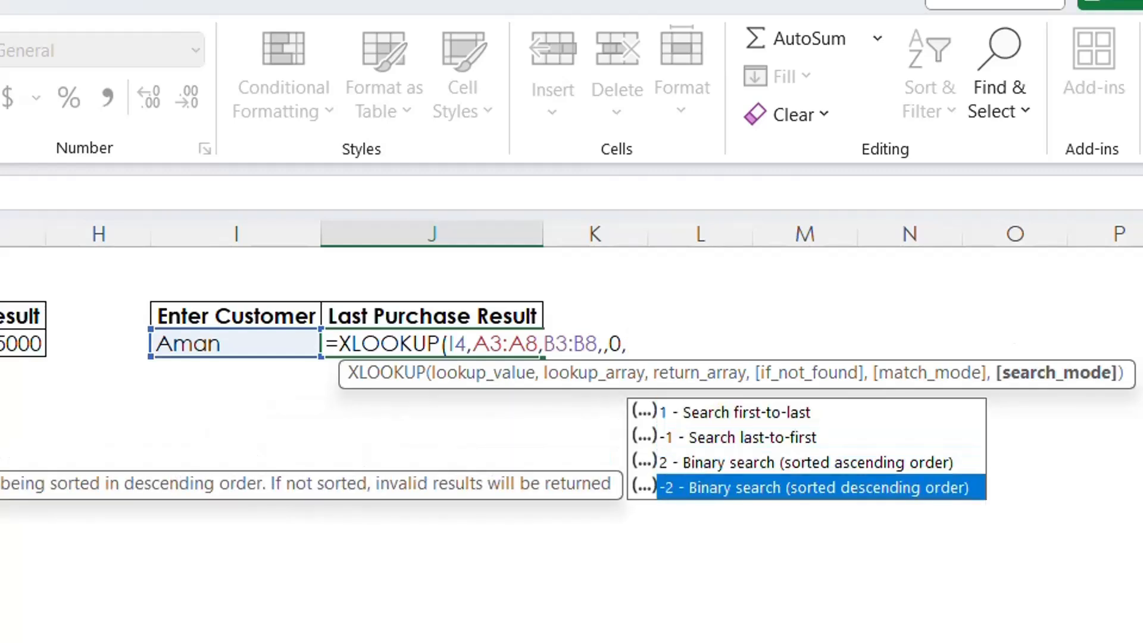
pyautogui.press('Up')
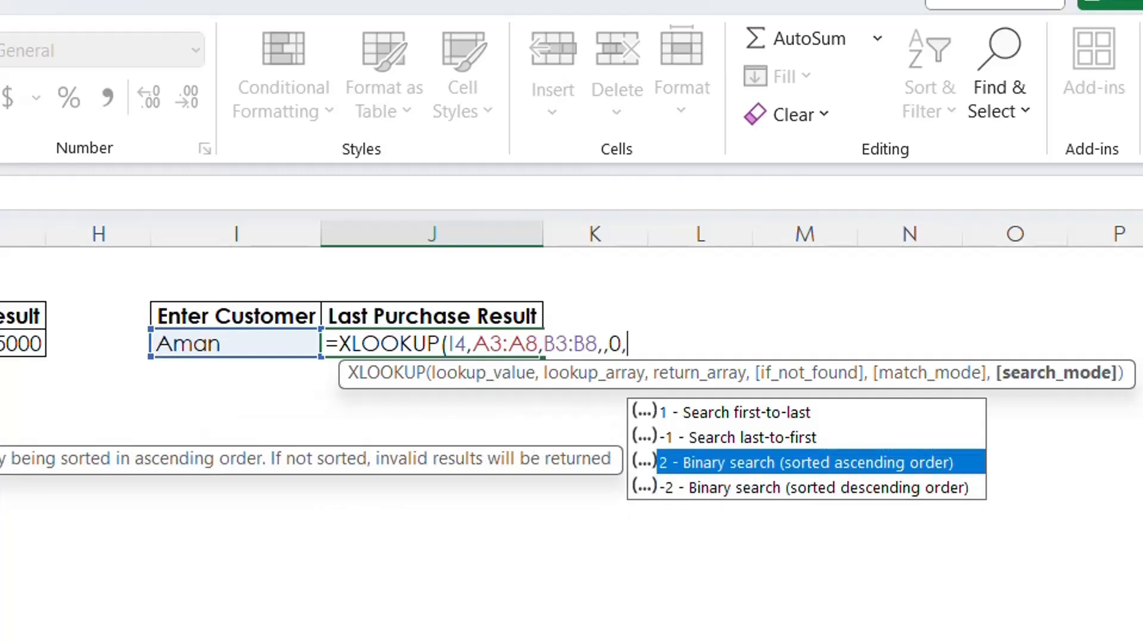
pyautogui.press('Up')
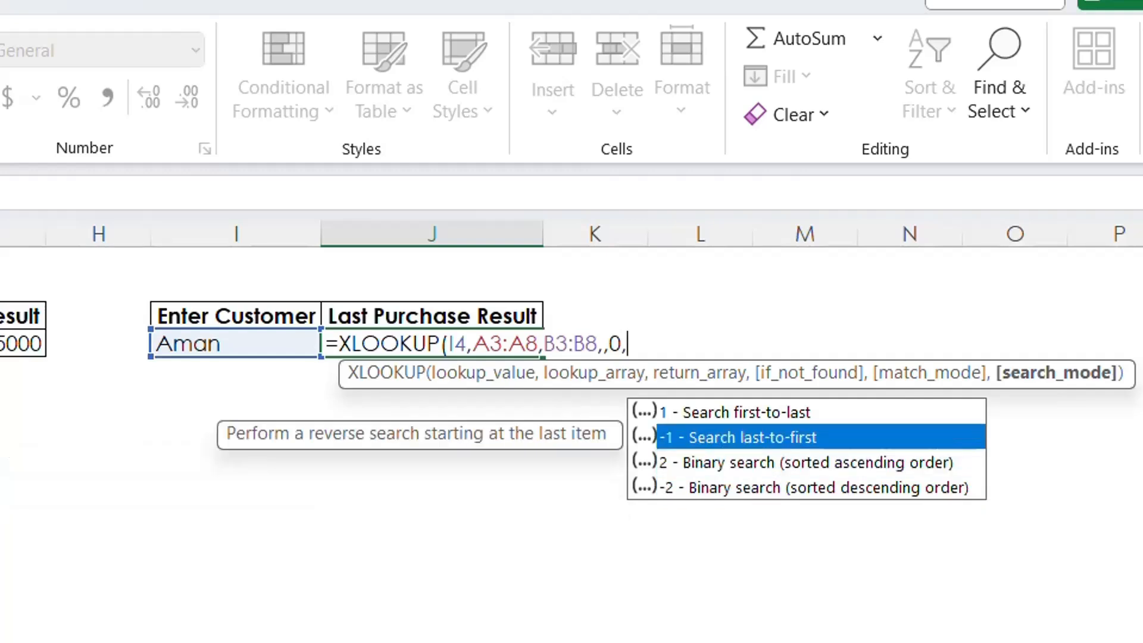
pyautogui.press('Tab')
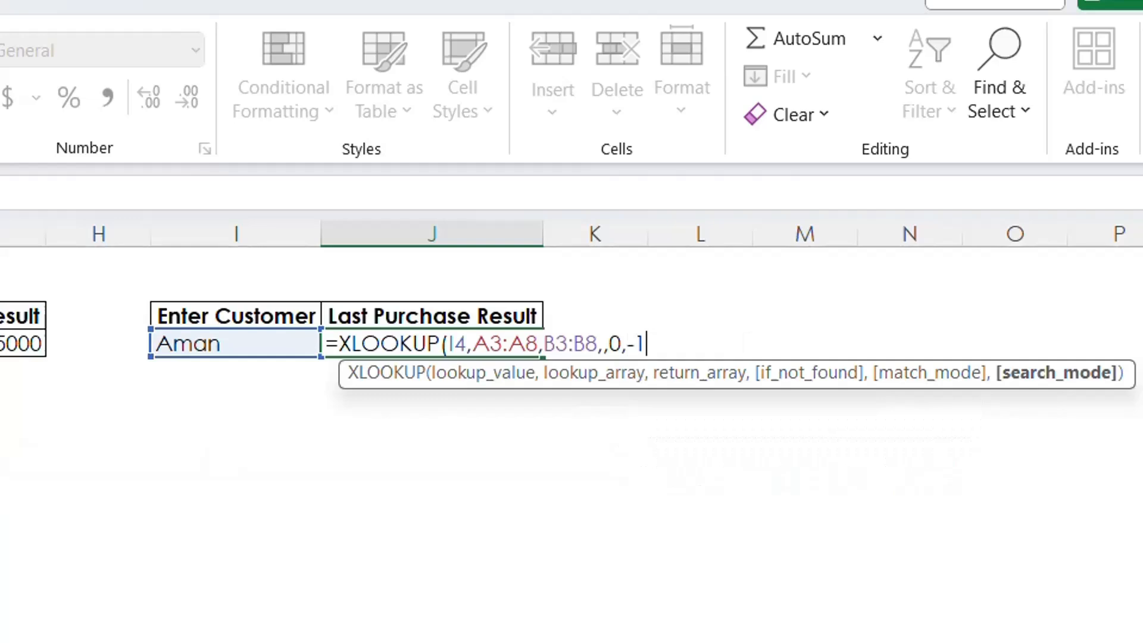
pyautogui.write(')')
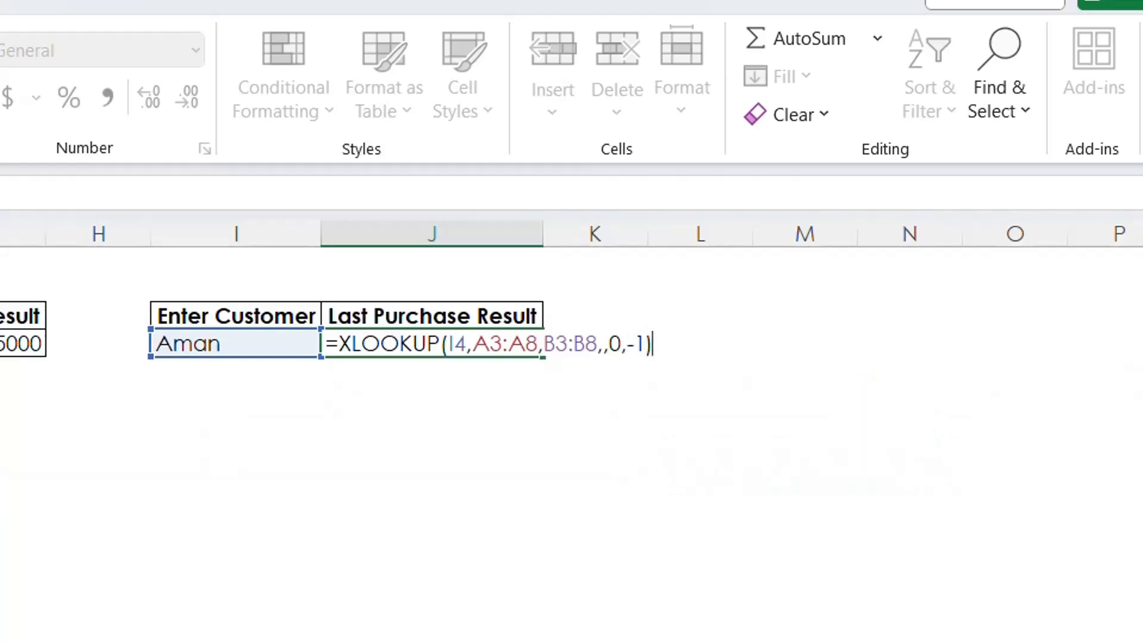
pyautogui.press('Return')
pyautogui.press('Up')
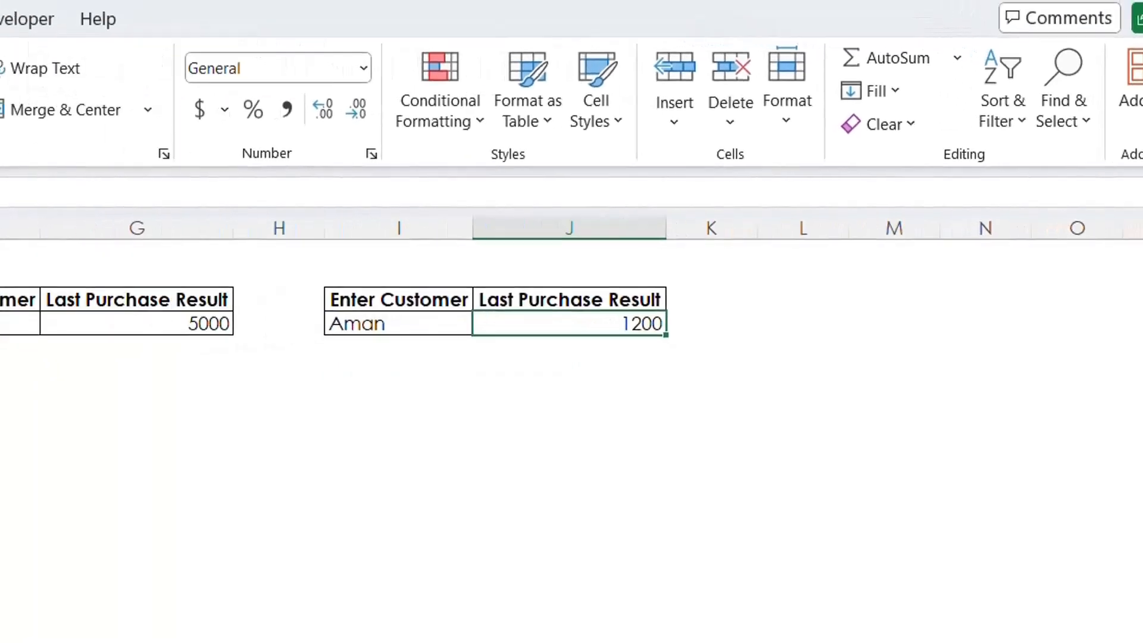